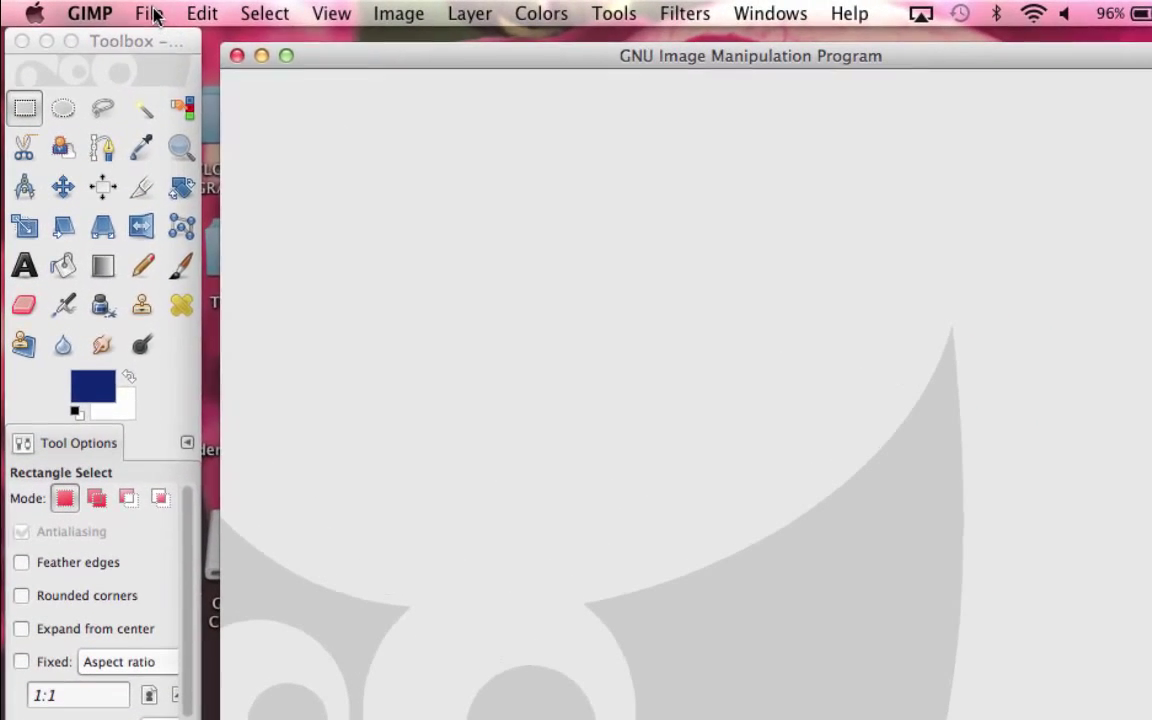
Step: Create a new 3088 × 2056 px image with the fill set to Transparency
click(108, 9)
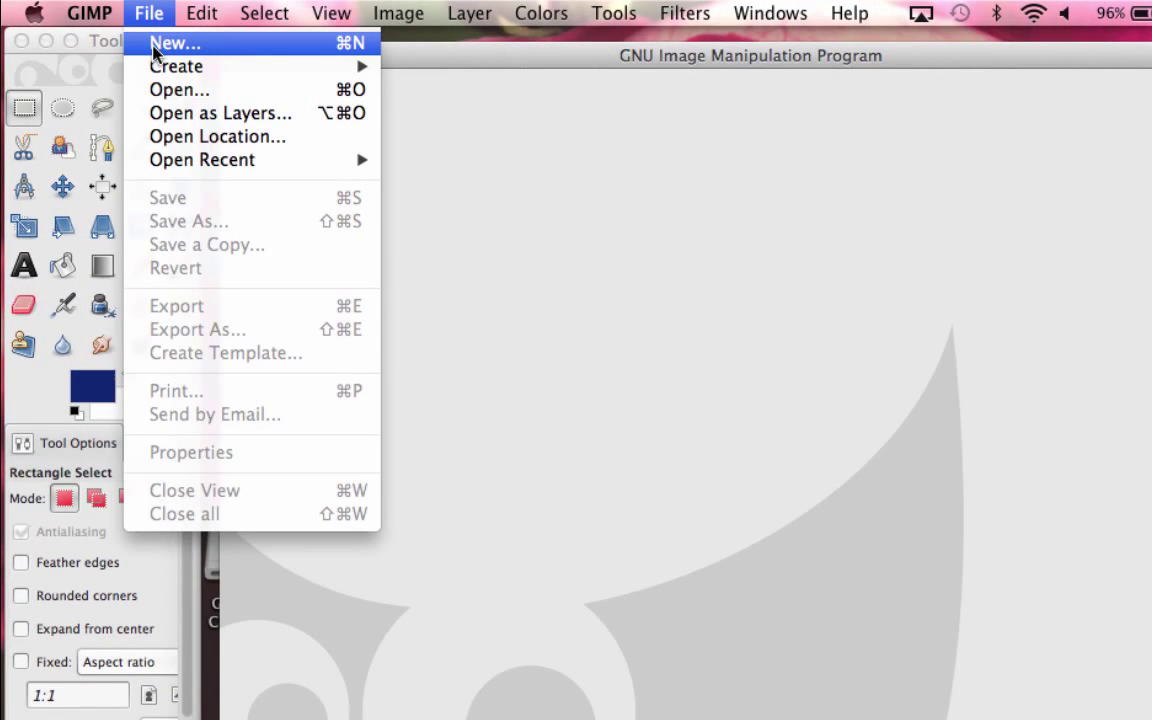
click(155, 44)
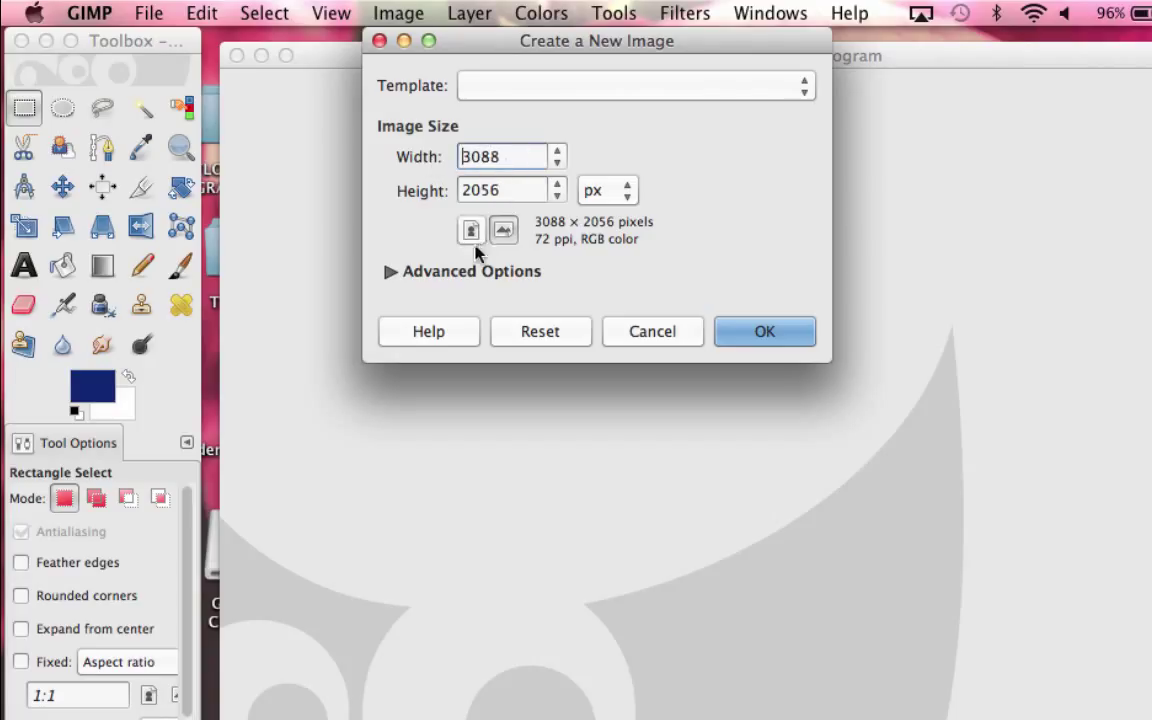
click(391, 274)
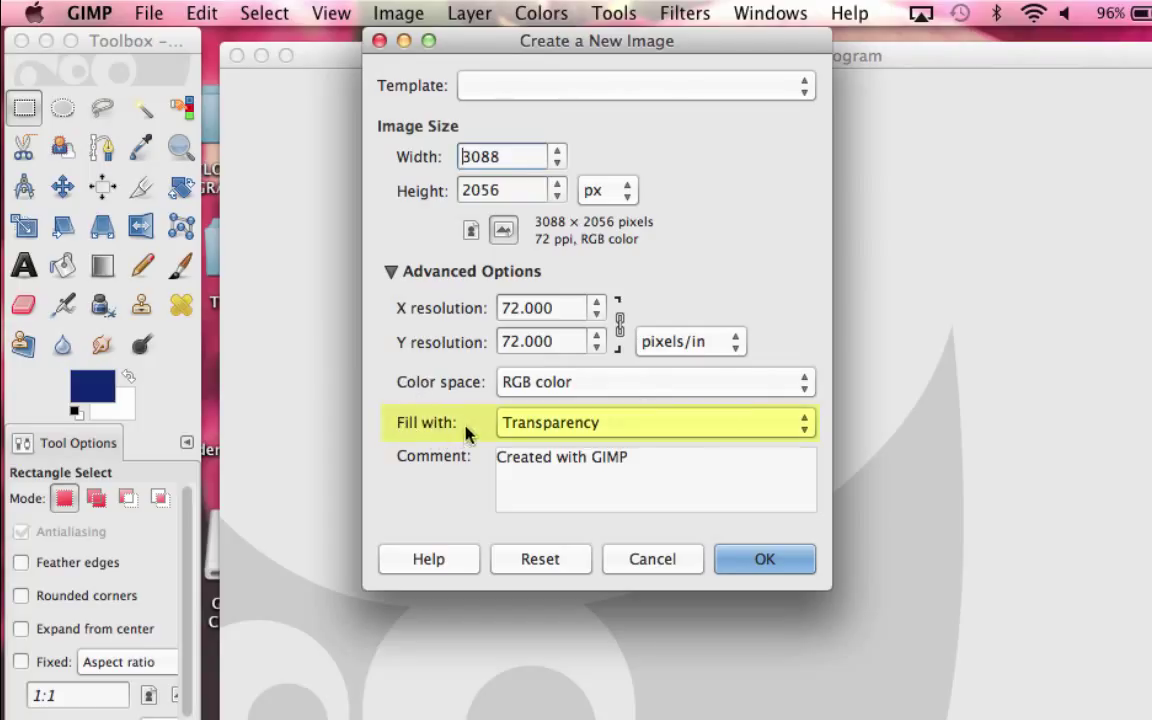
click(730, 431)
click(719, 428)
click(715, 419)
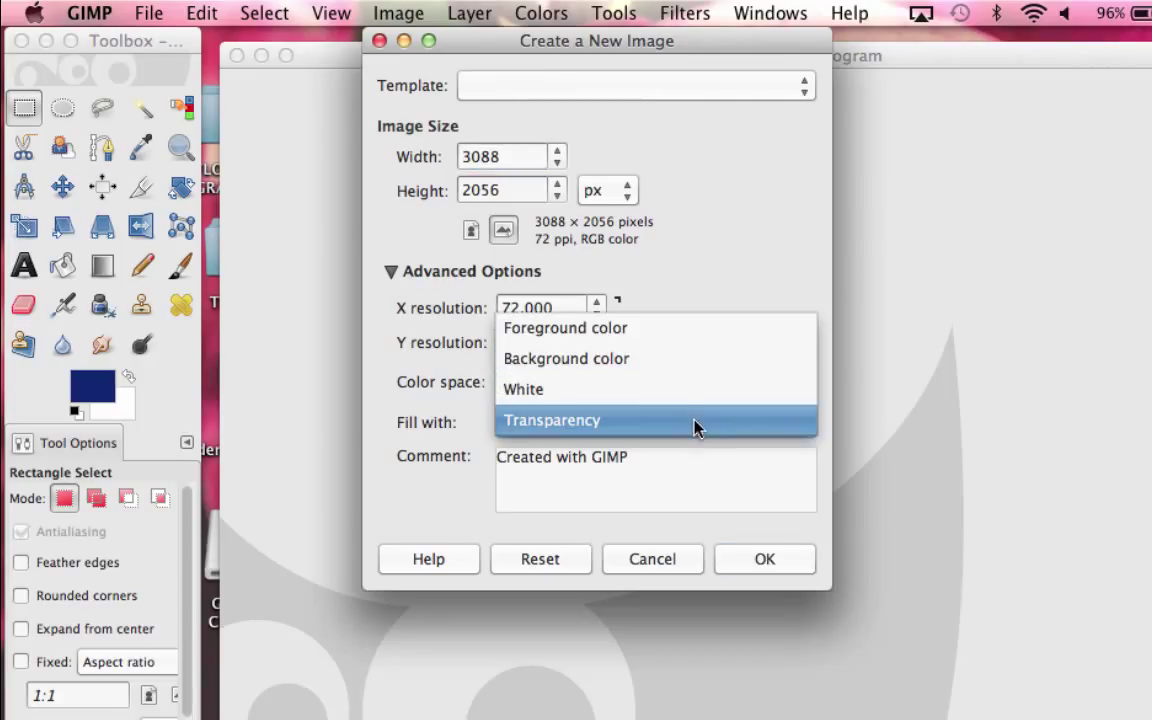
click(706, 366)
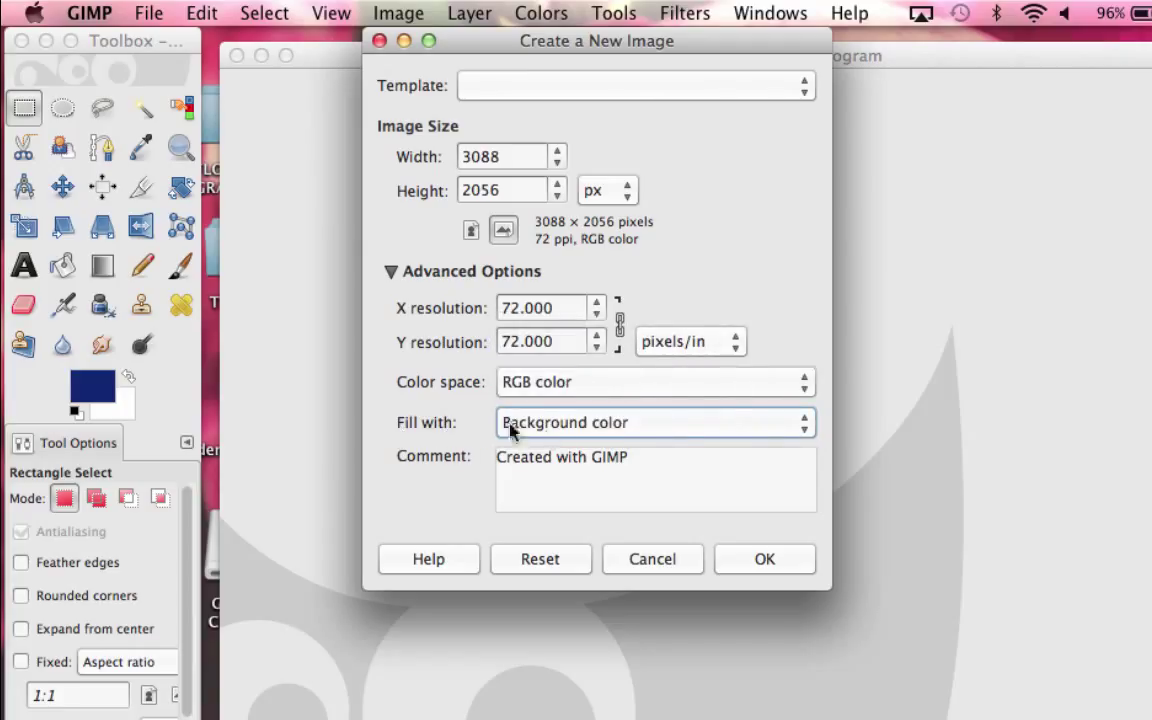
click(662, 425)
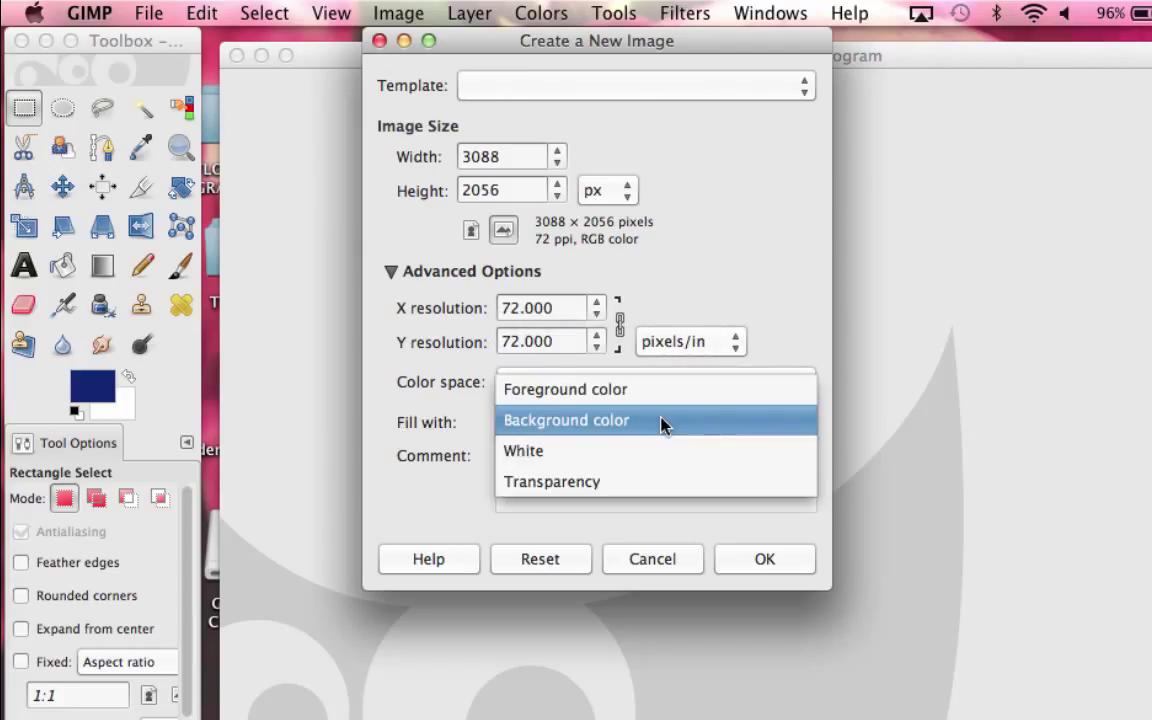
click(643, 496)
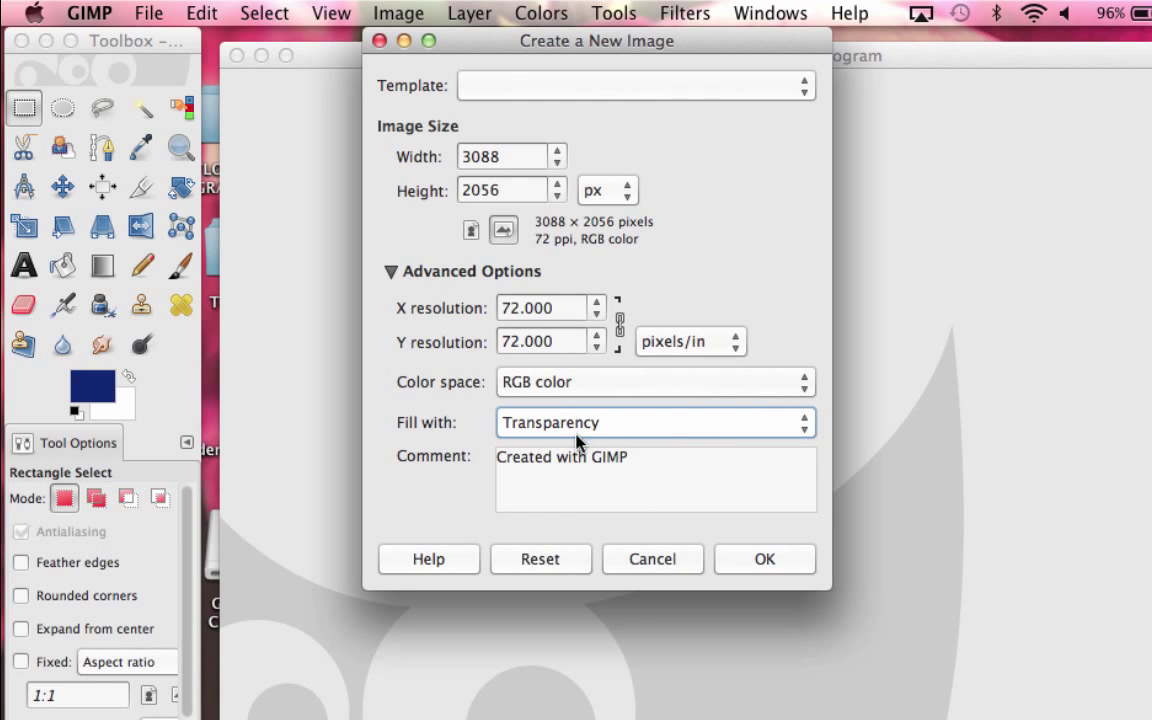
click(764, 562)
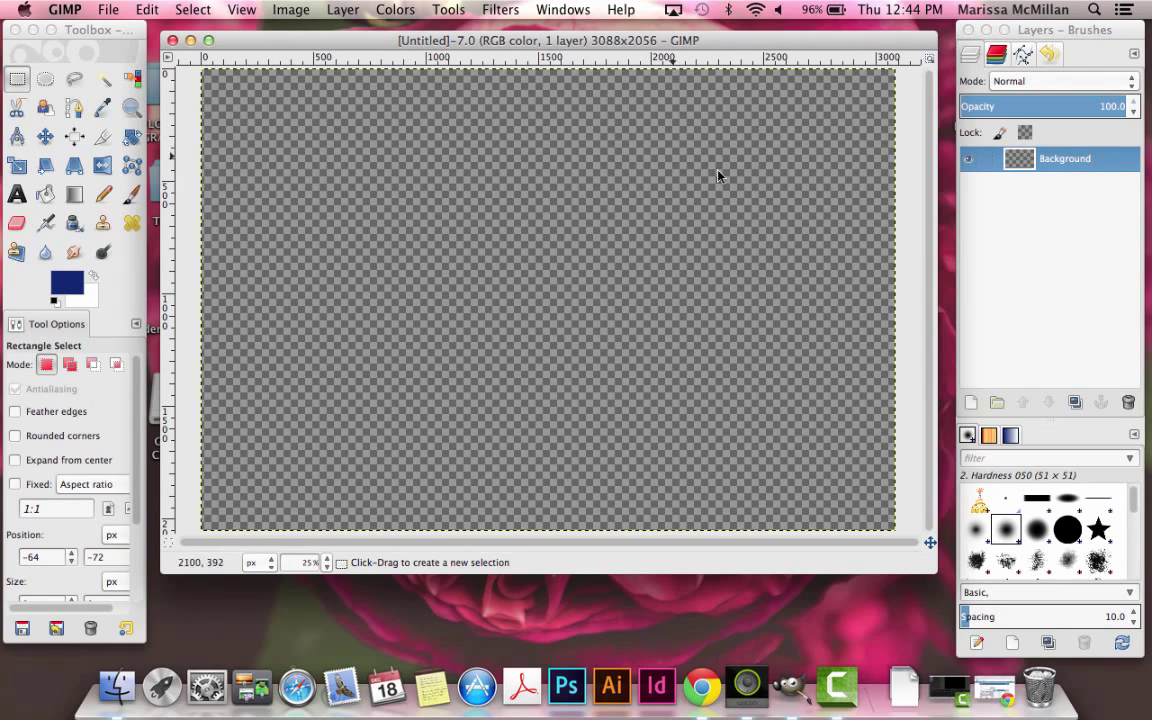
Step: Enlarge and reposition the image window so the whole canvas shows with margin
drag(937, 573, 946, 638)
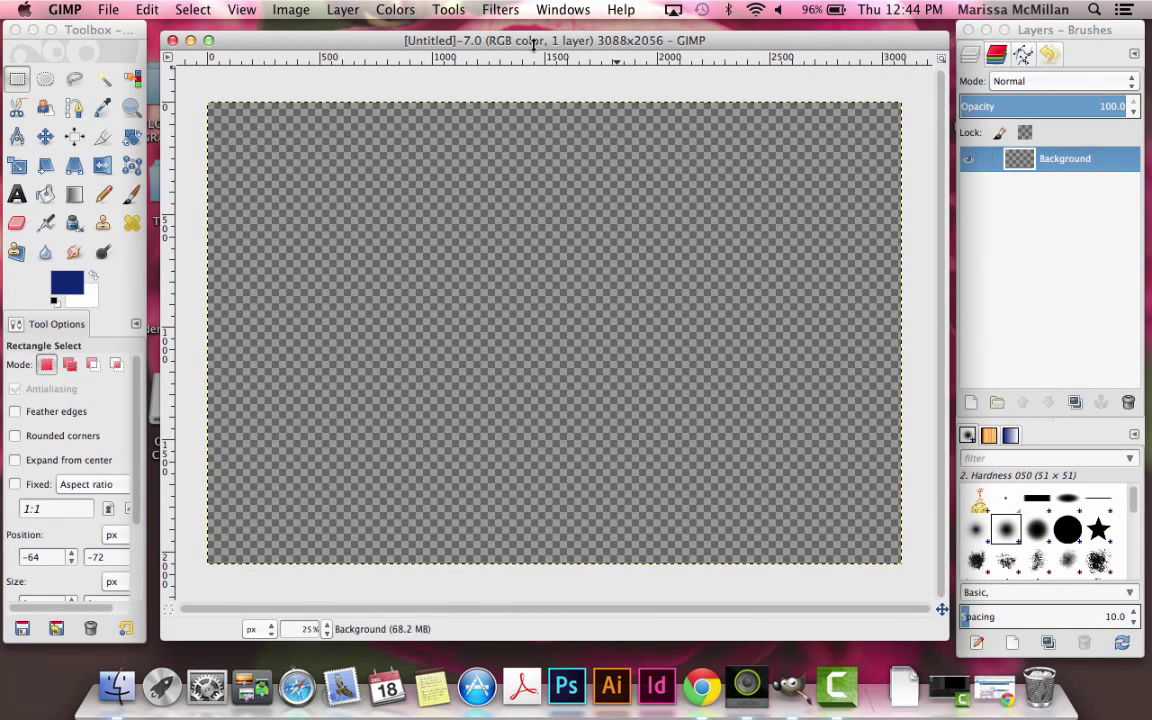
drag(484, 45, 477, 44)
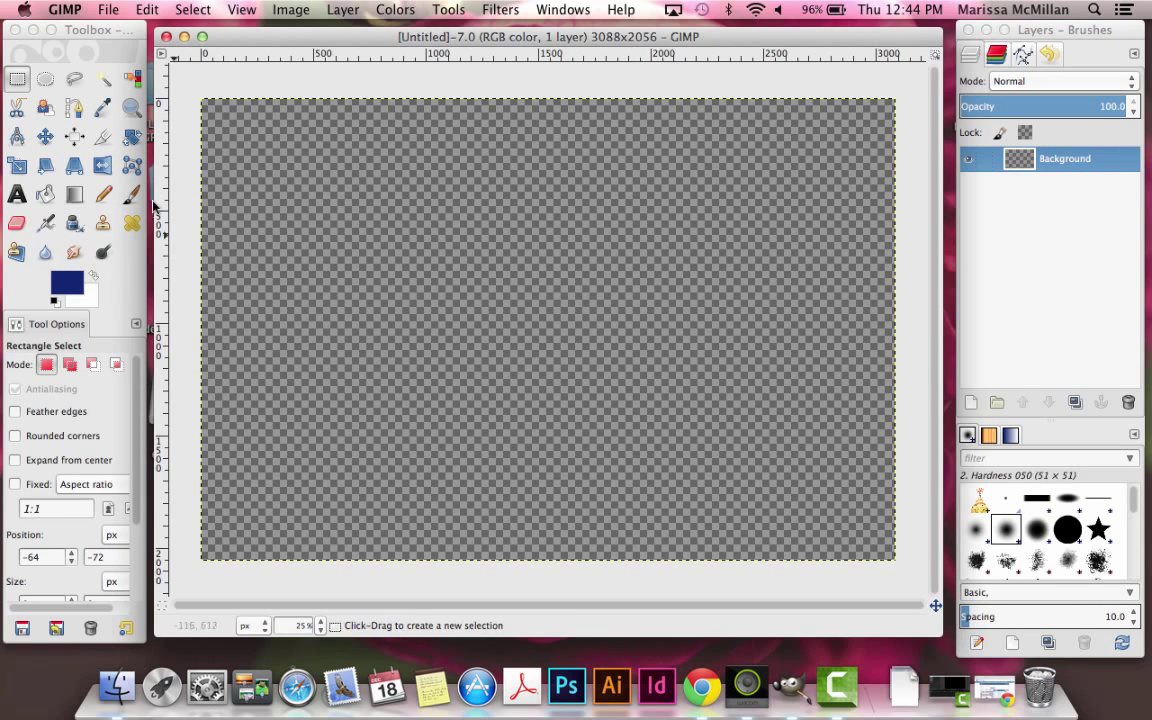
Step: Rectangle-select the whole canvas and set the foreground colour to navy 192b64
click(17, 84)
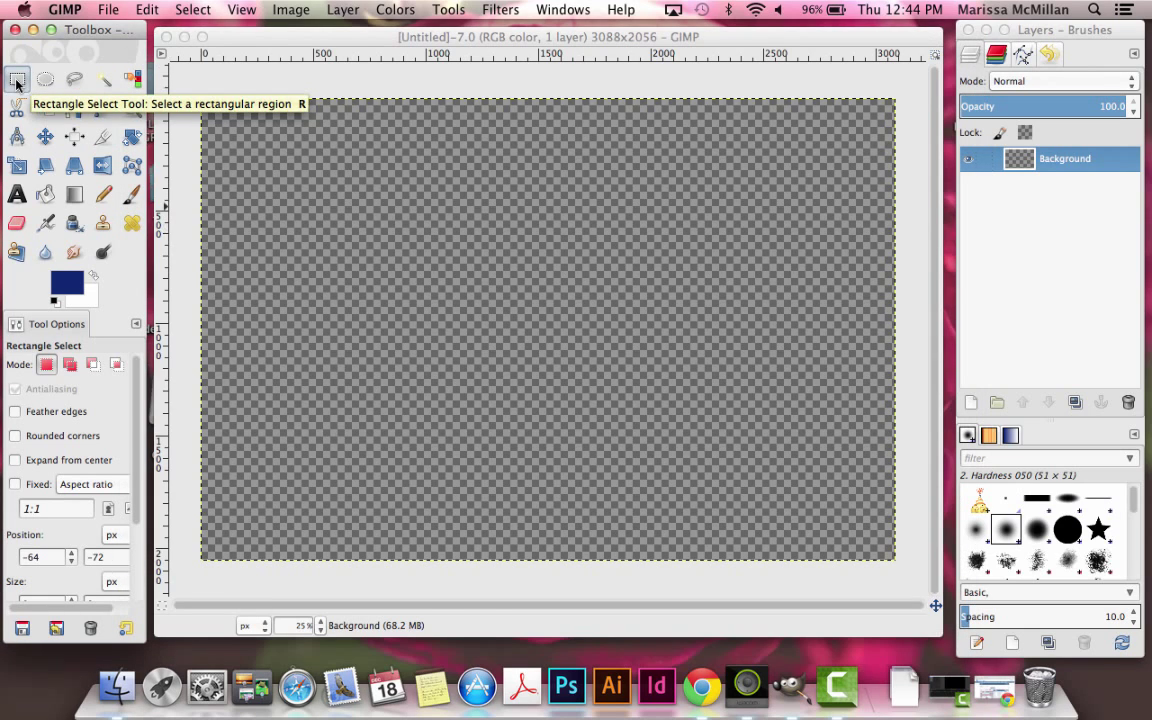
drag(193, 95, 901, 577)
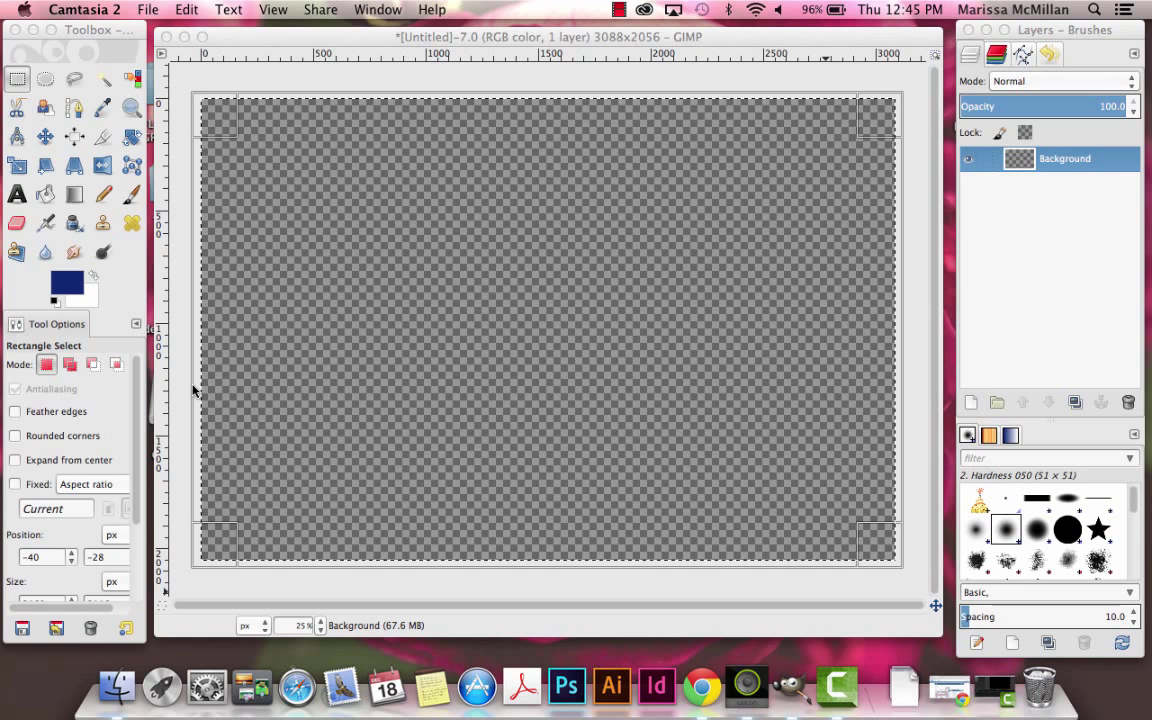
click(72, 288)
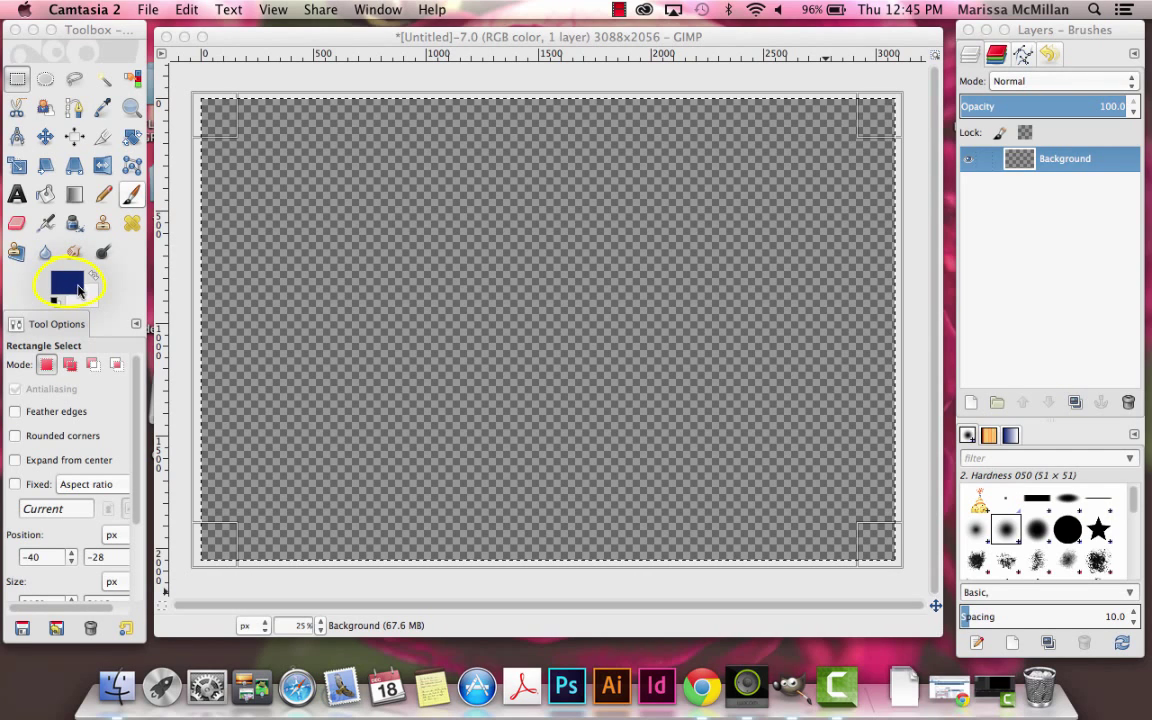
click(70, 286)
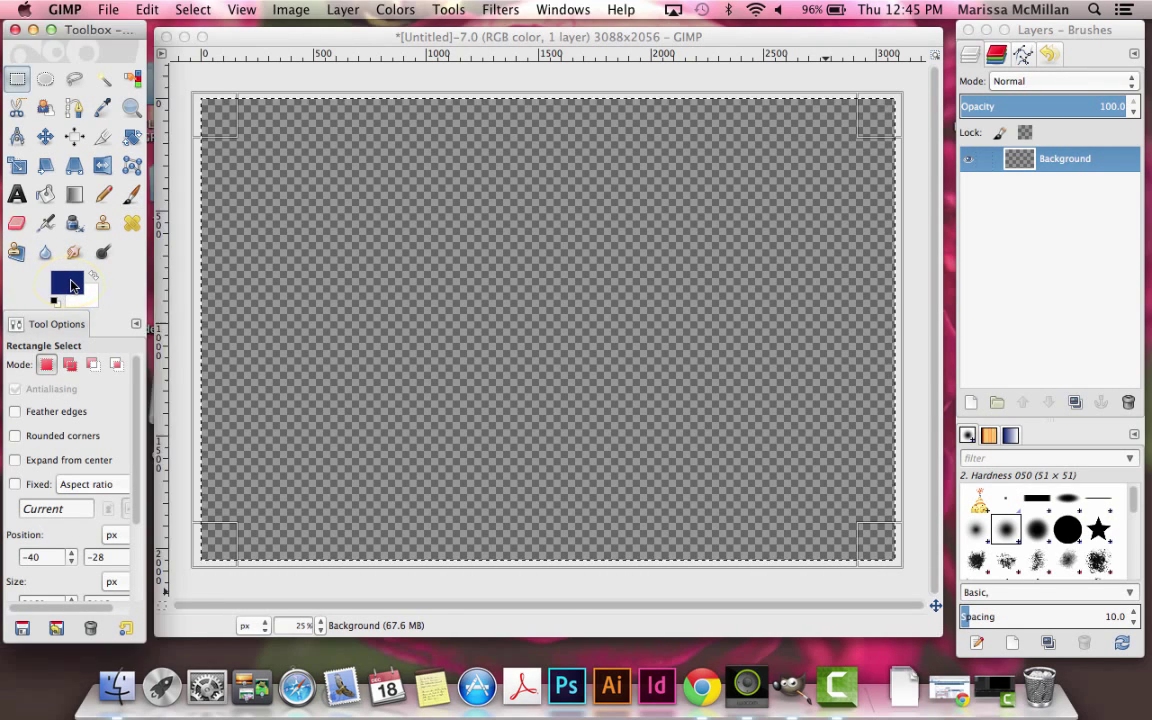
click(70, 286)
drag(700, 292, 700, 273)
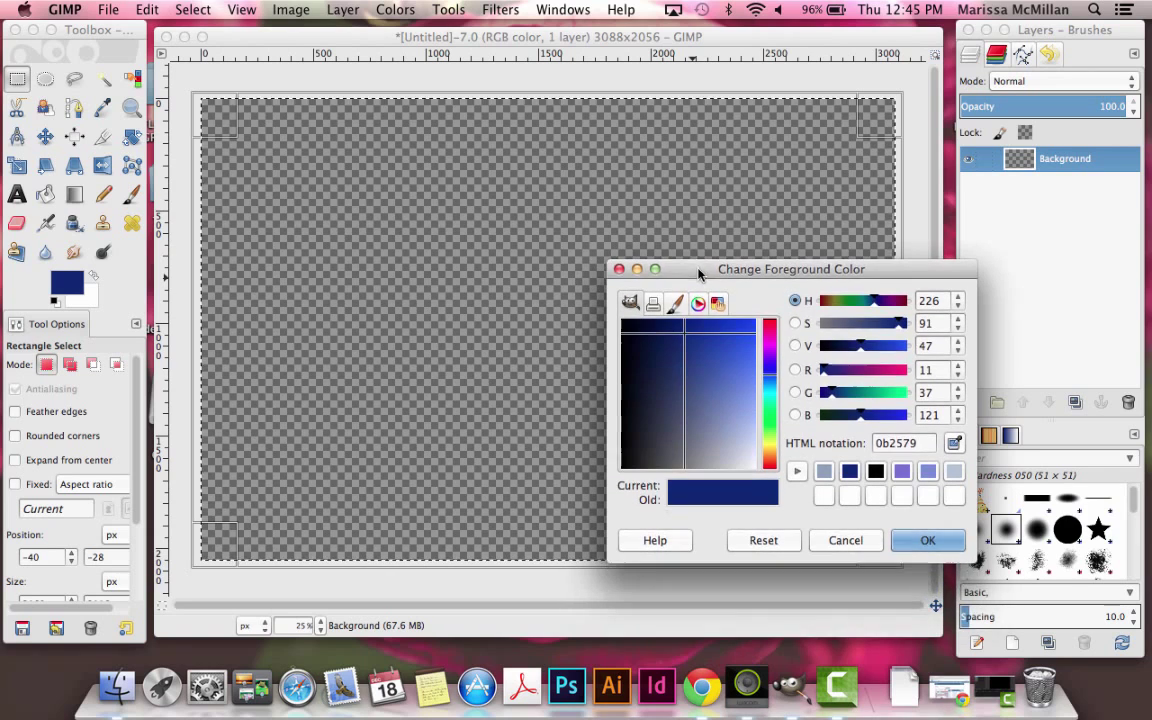
drag(684, 339, 679, 357)
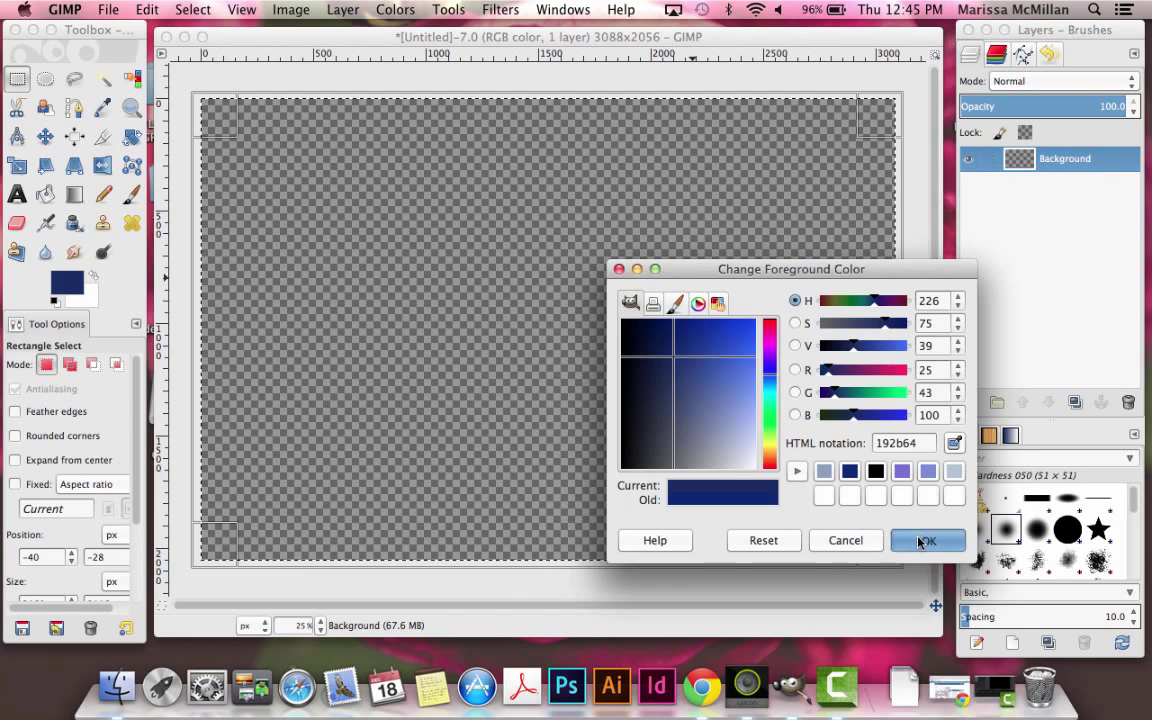
click(921, 541)
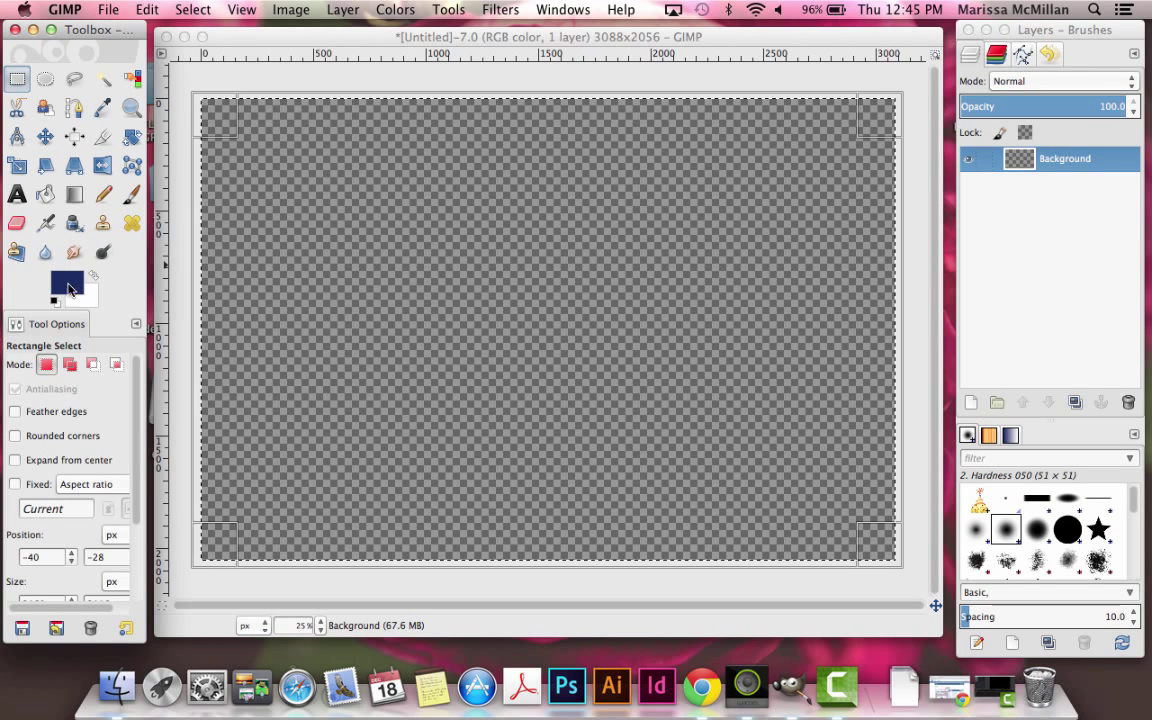
Step: Stroke the canvas selection with a 200 px navy line
click(145, 10)
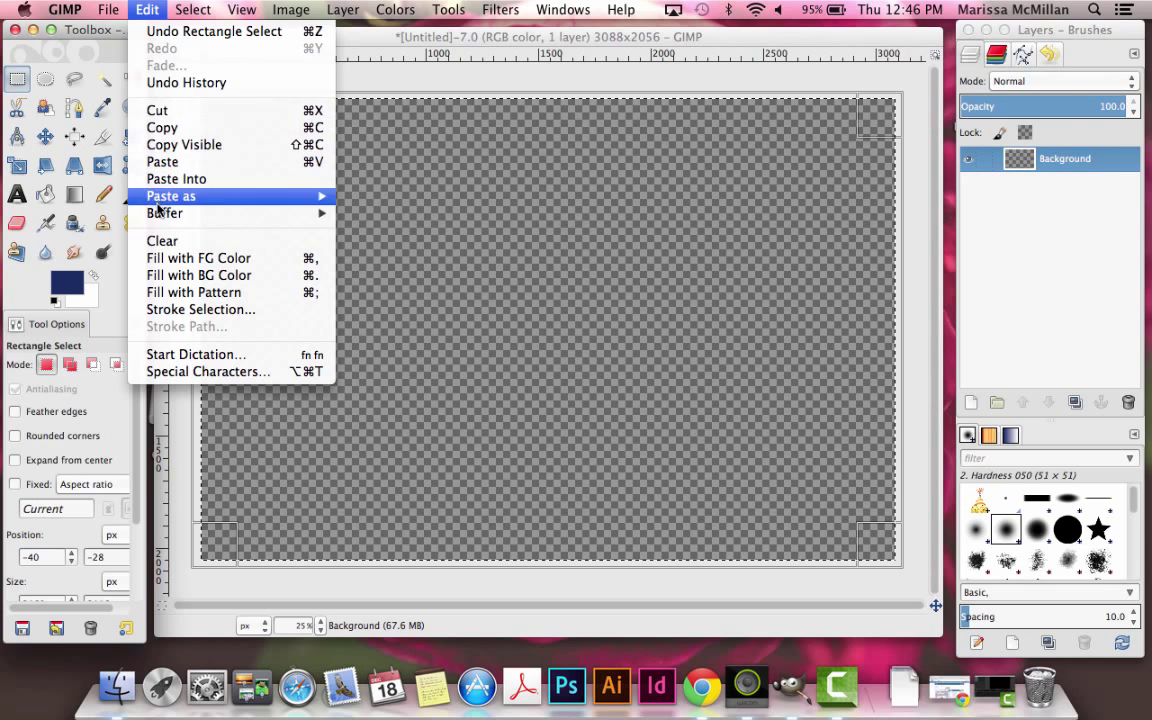
click(291, 313)
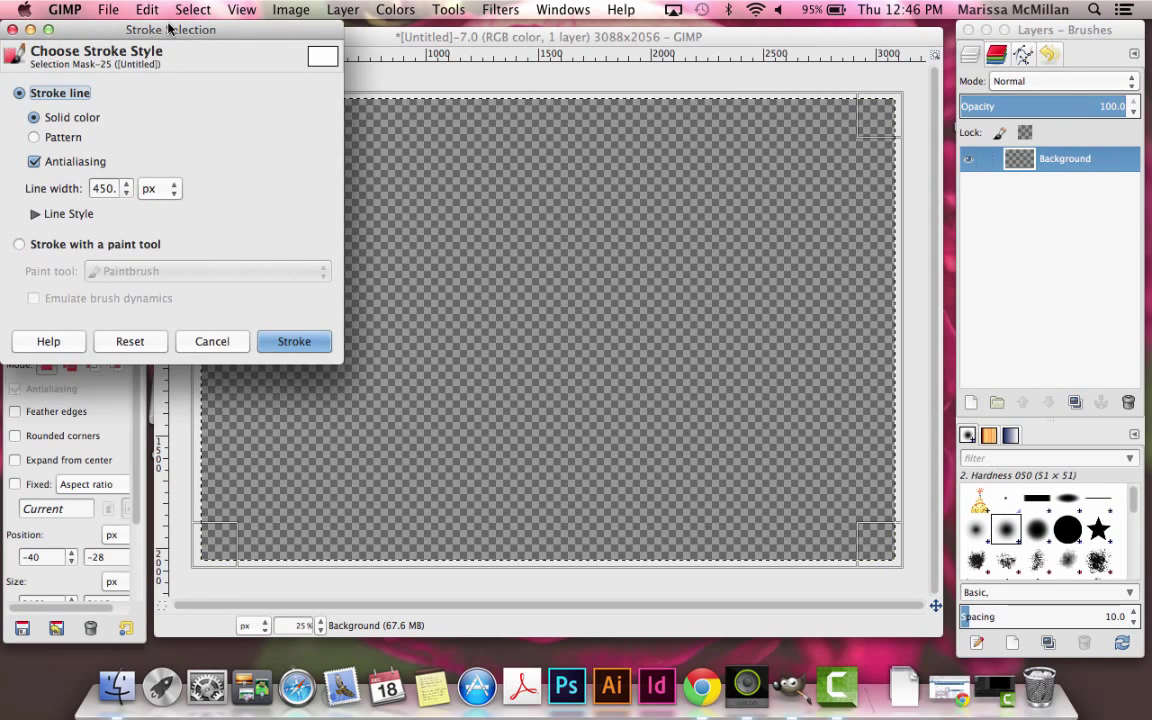
mouse_move(168, 28)
mouse_down()
mouse_move(206, 91)
mouse_move(233, 101)
mouse_up()
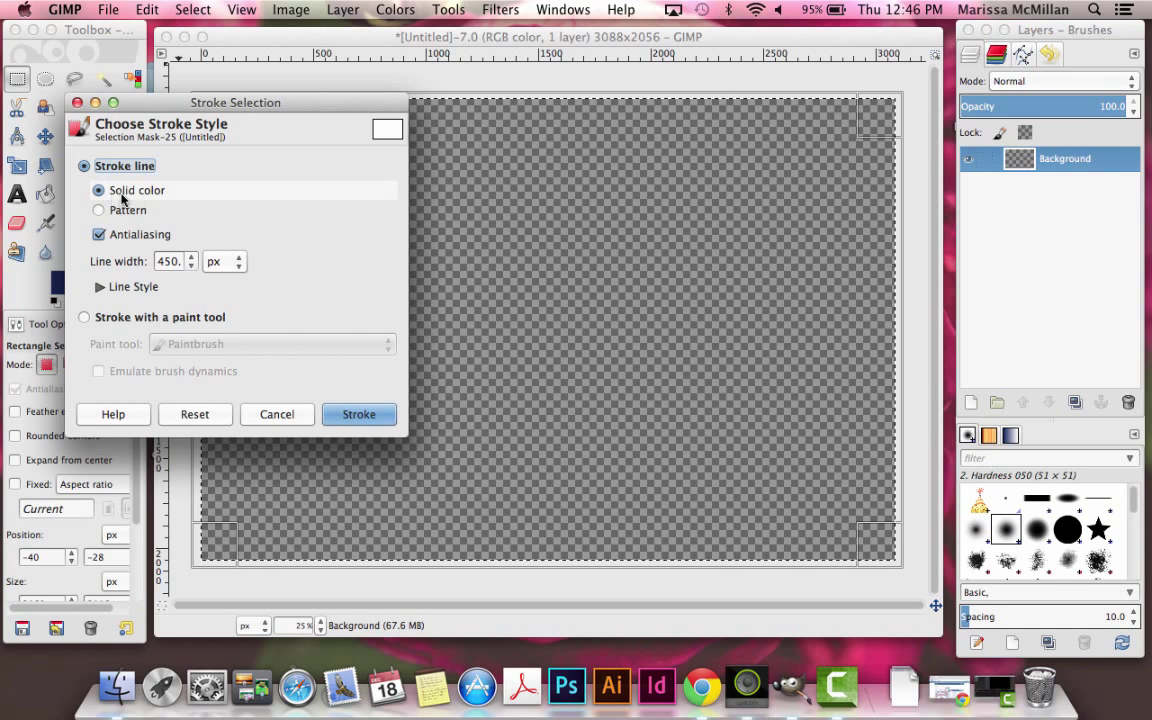
click(156, 261)
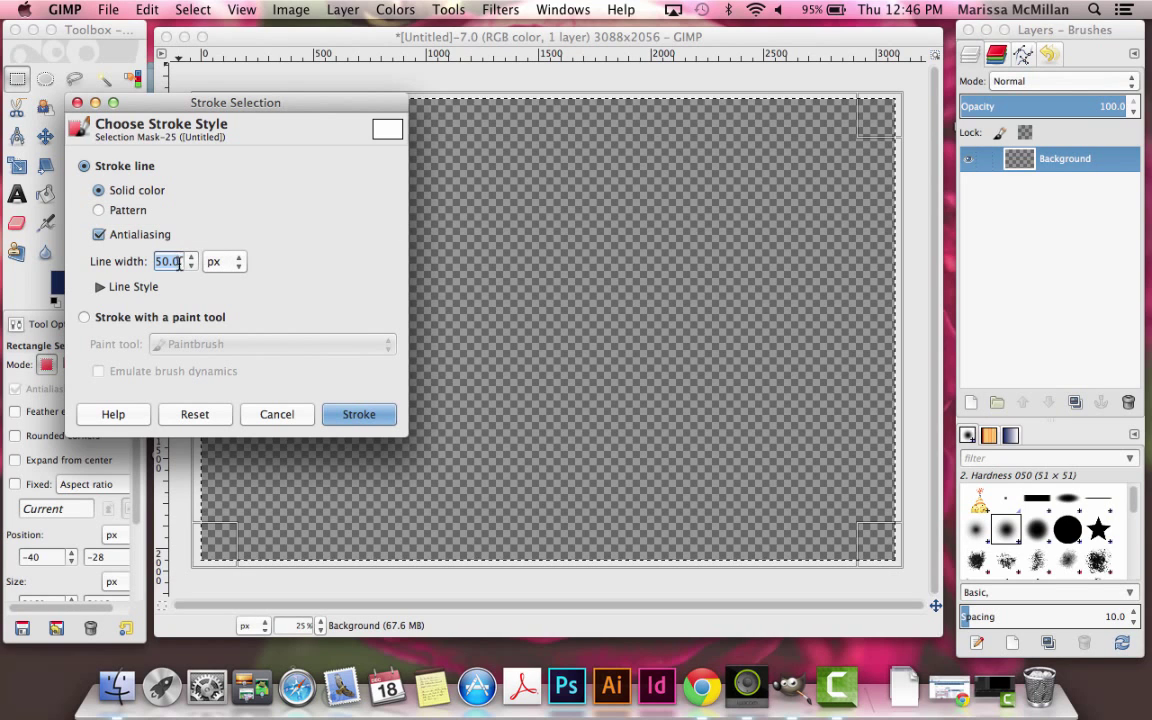
key(a)
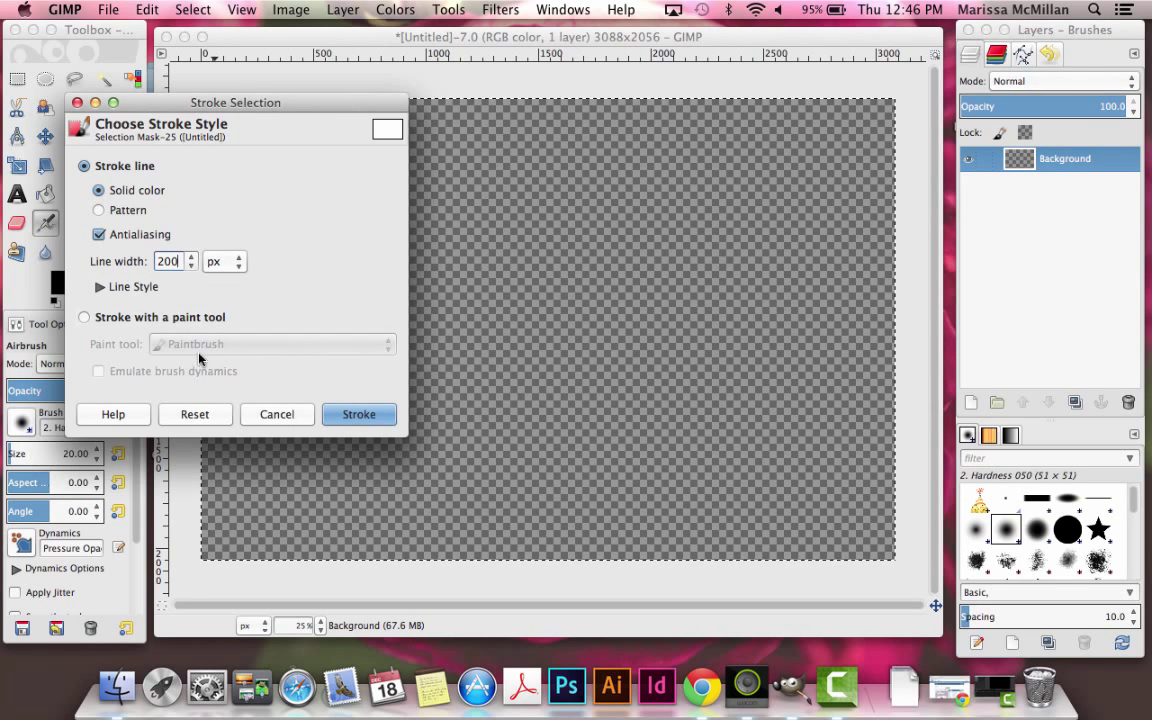
click(359, 414)
key(r)
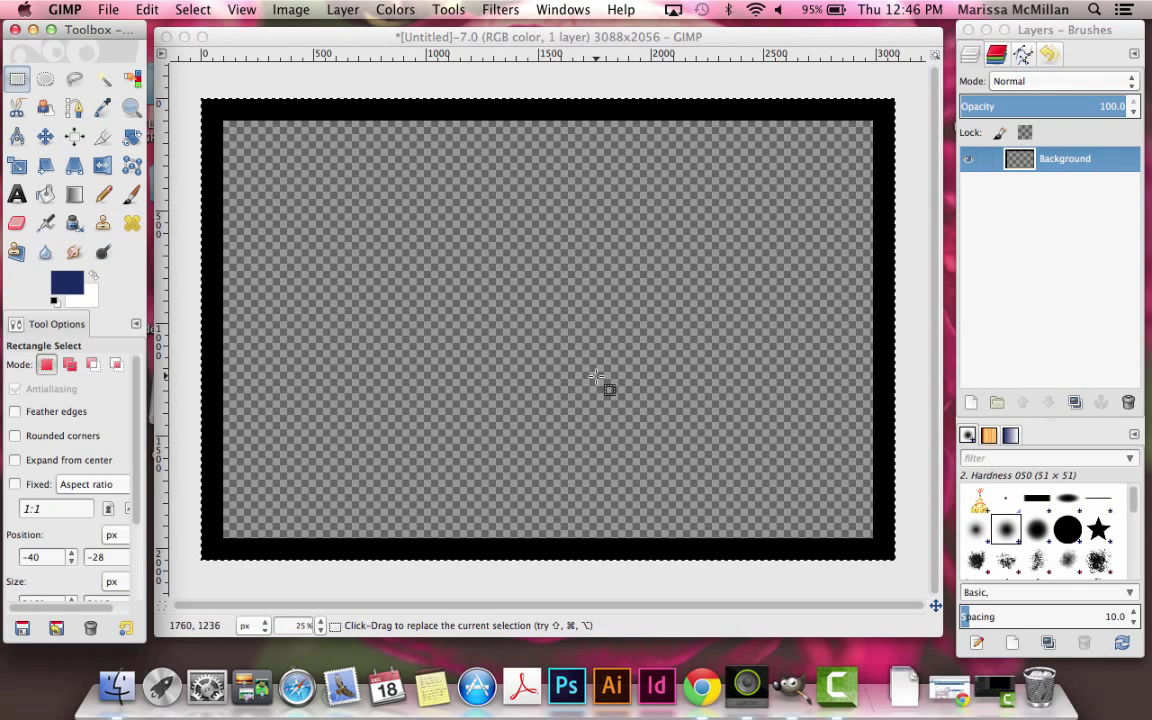
click(147, 10)
Step: Undo the 200 px stroke, change the foreground to navy 243774, and reselect the whole canvas
click(150, 32)
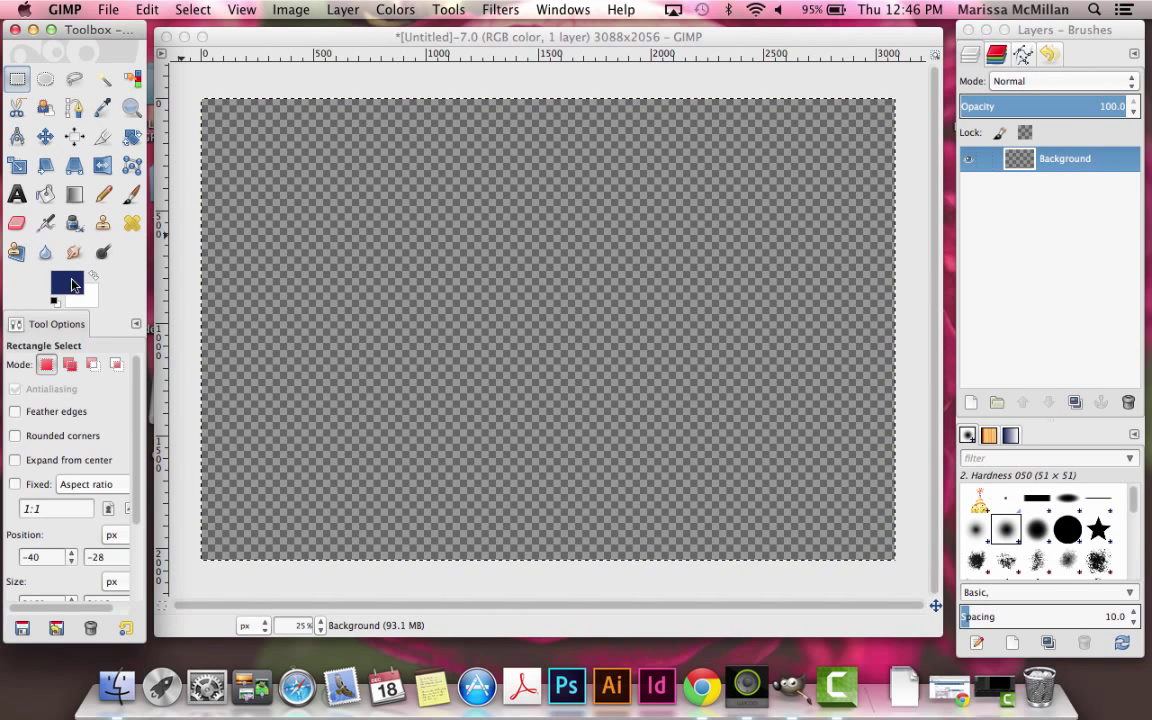
click(72, 285)
drag(733, 398, 684, 351)
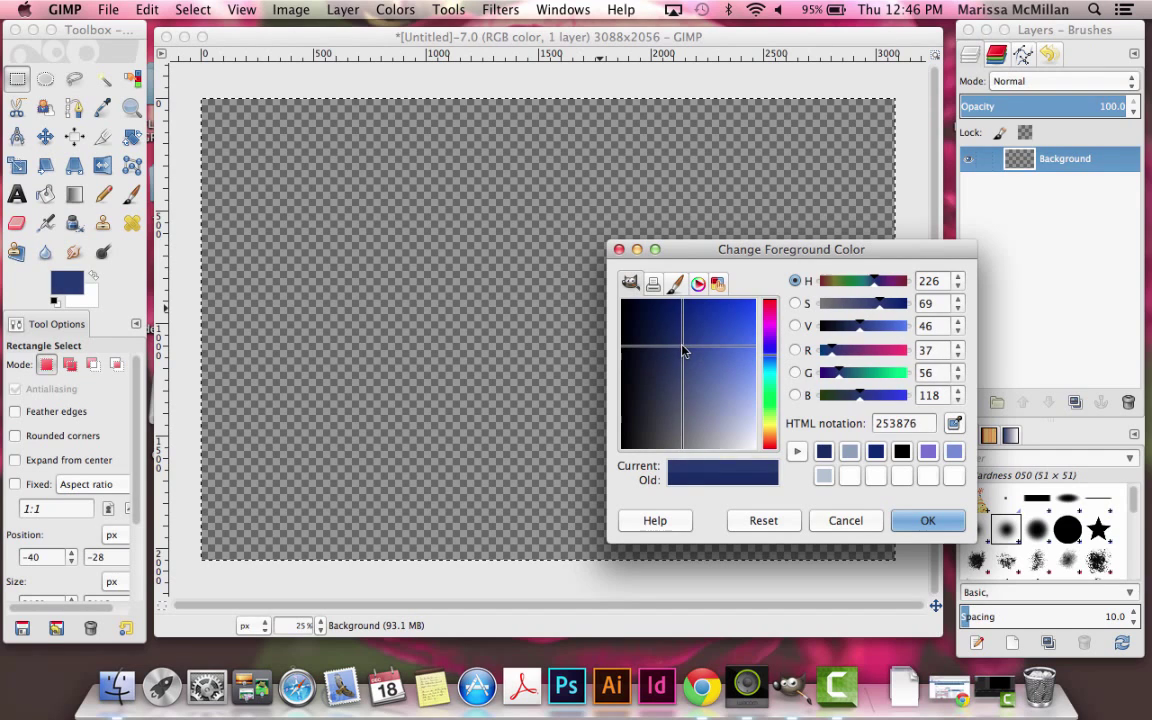
click(945, 533)
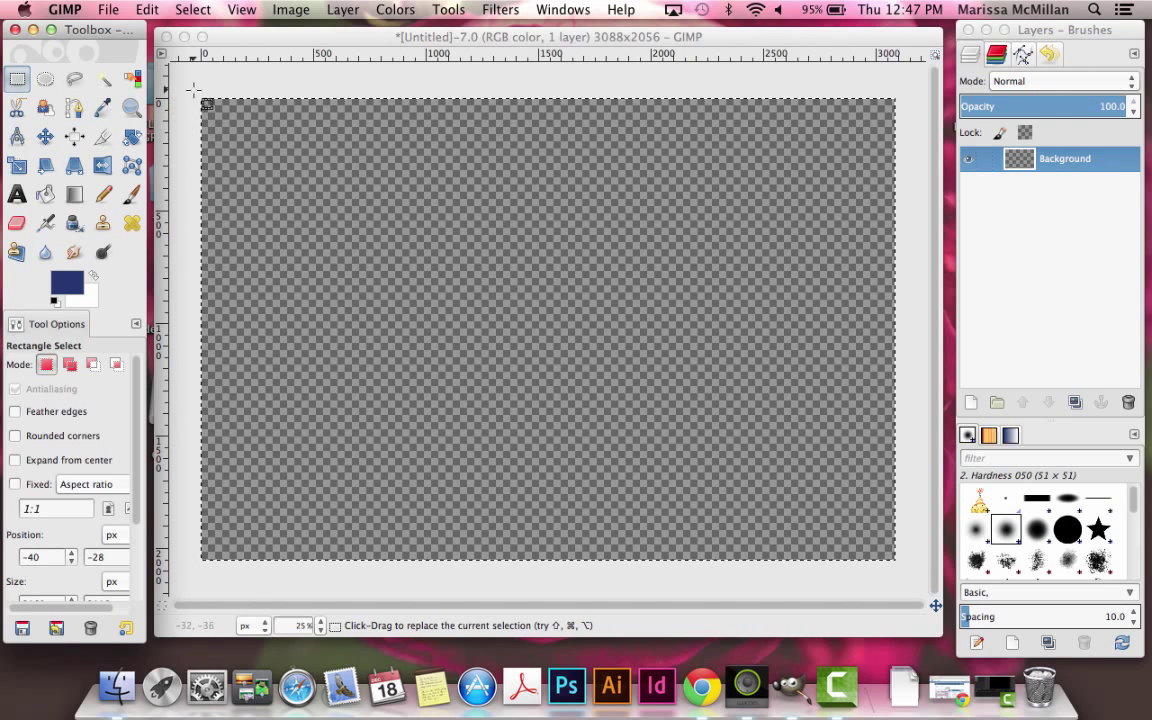
drag(192, 96, 902, 574)
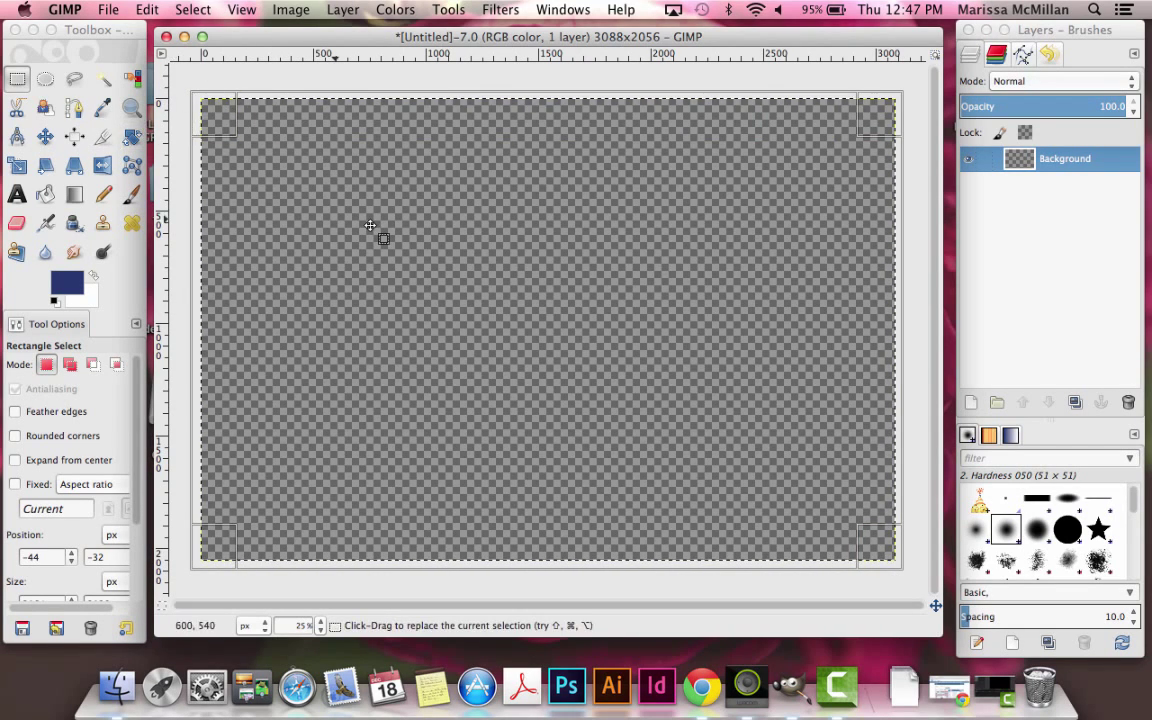
Step: Stroke the selection edge with a 450 px solid navy line
click(147, 10)
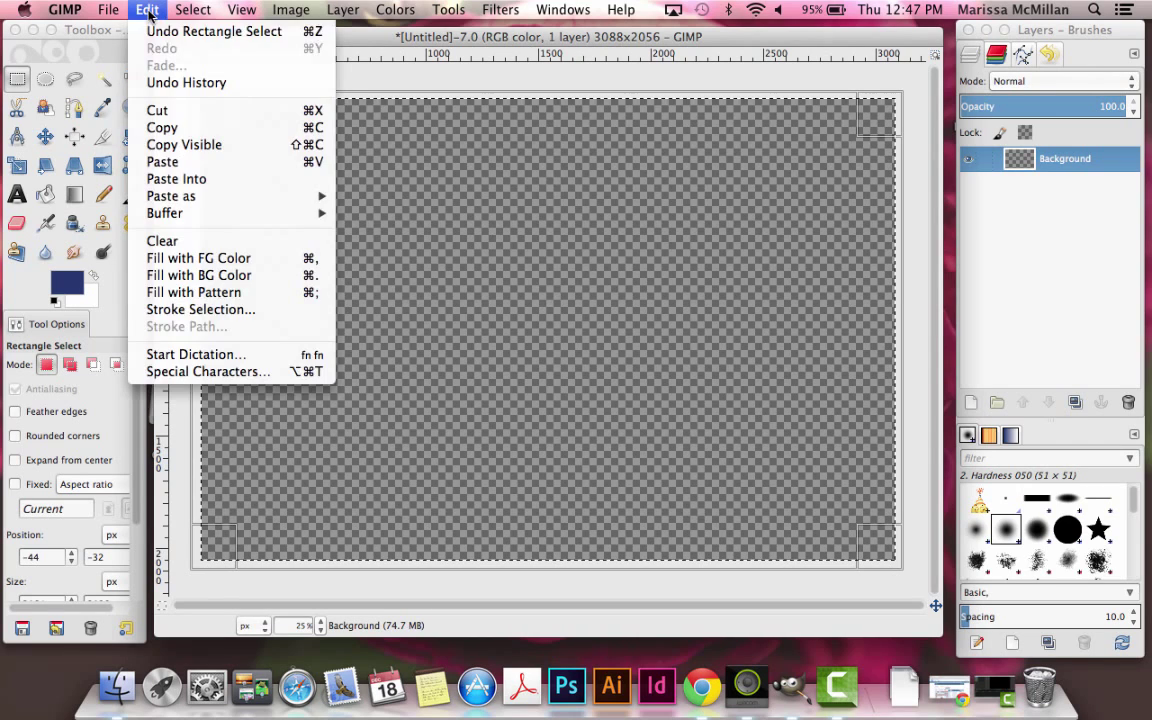
click(196, 310)
click(96, 188)
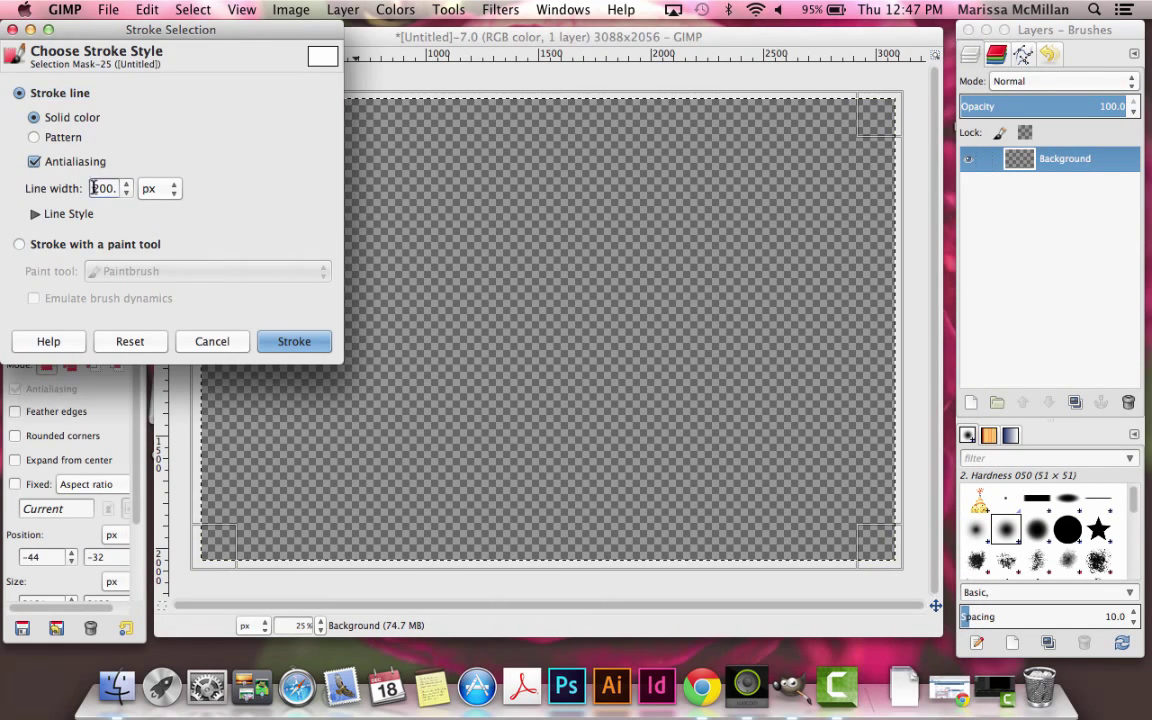
text(4)
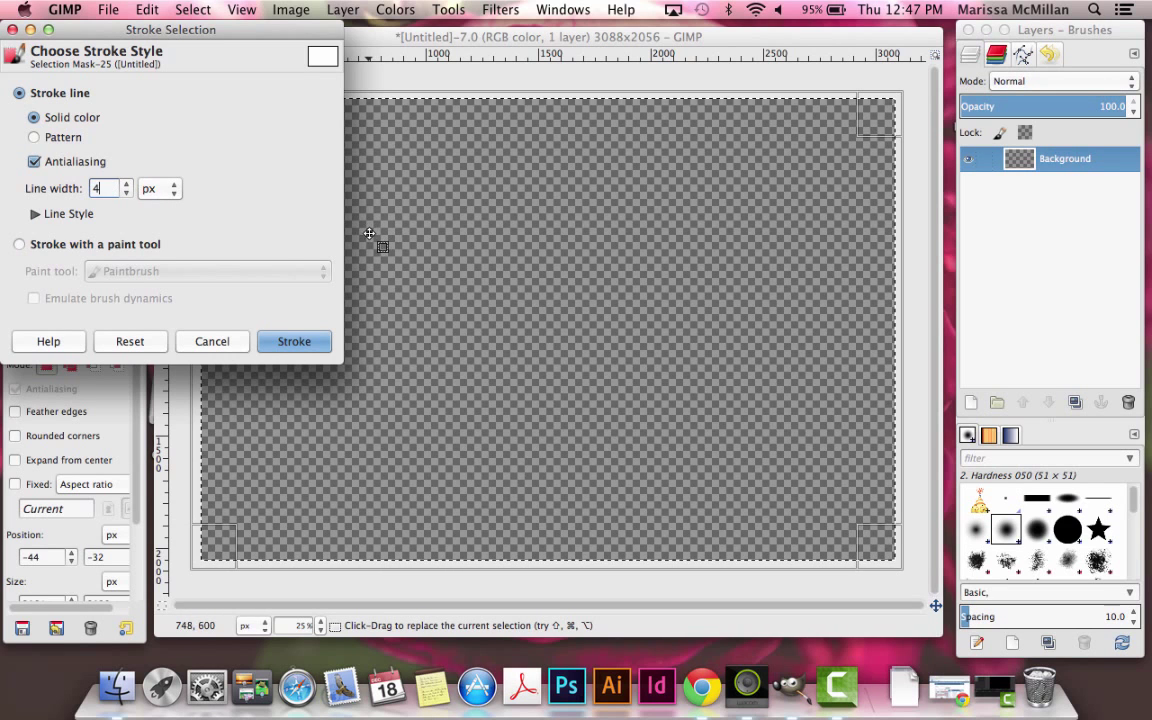
text(50.)
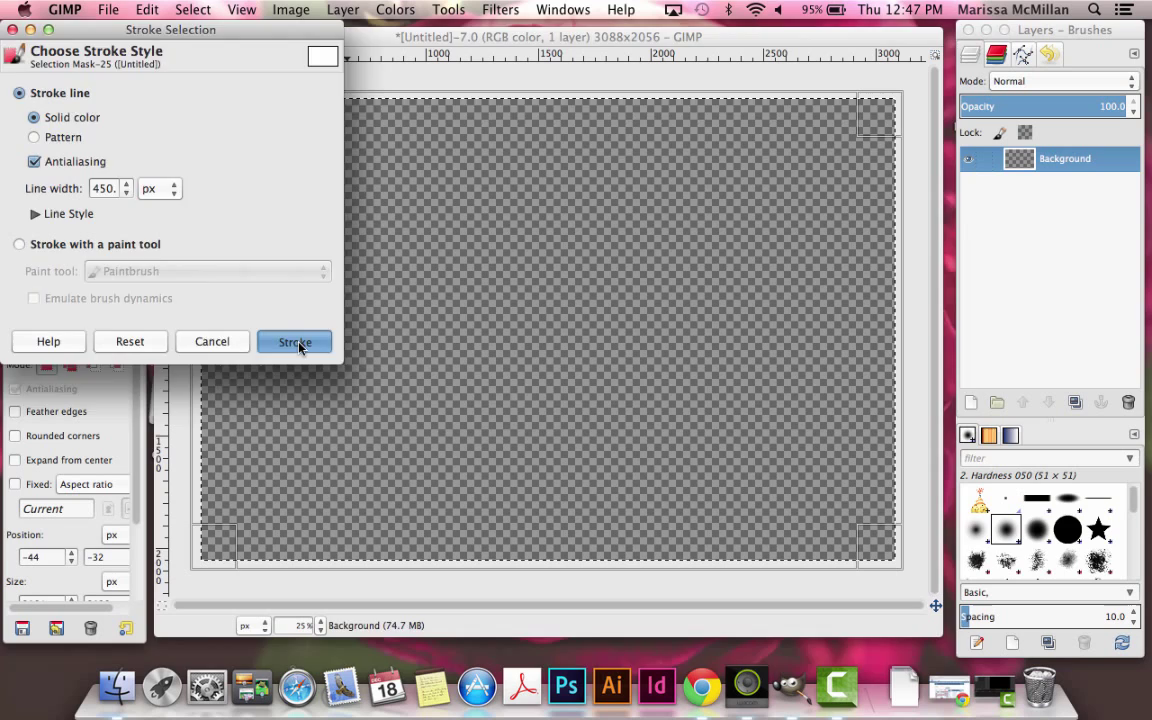
click(296, 344)
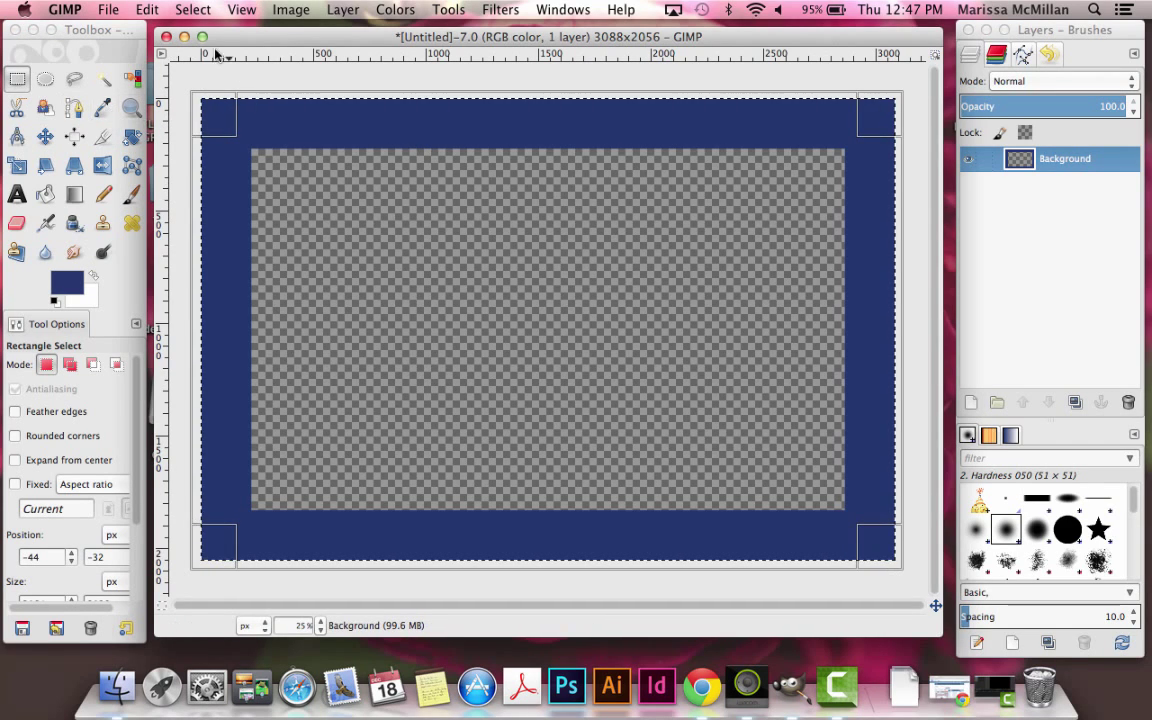
Step: Open the Party1.png party-hat emoji image
click(108, 10)
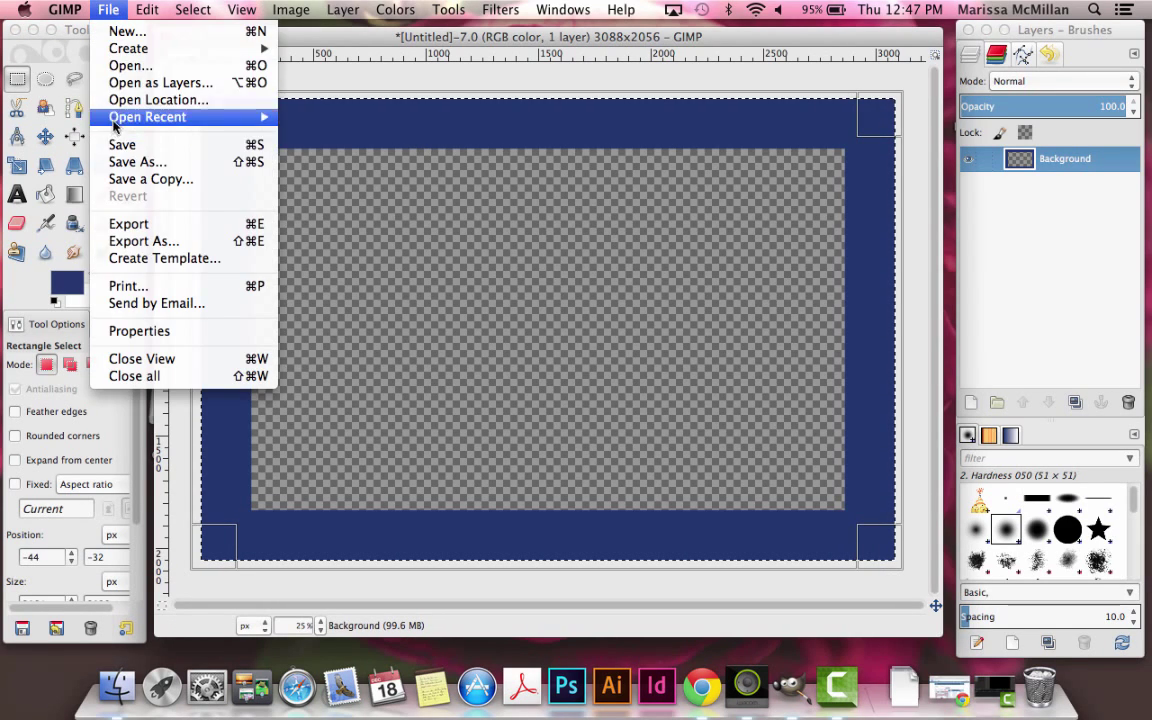
click(130, 71)
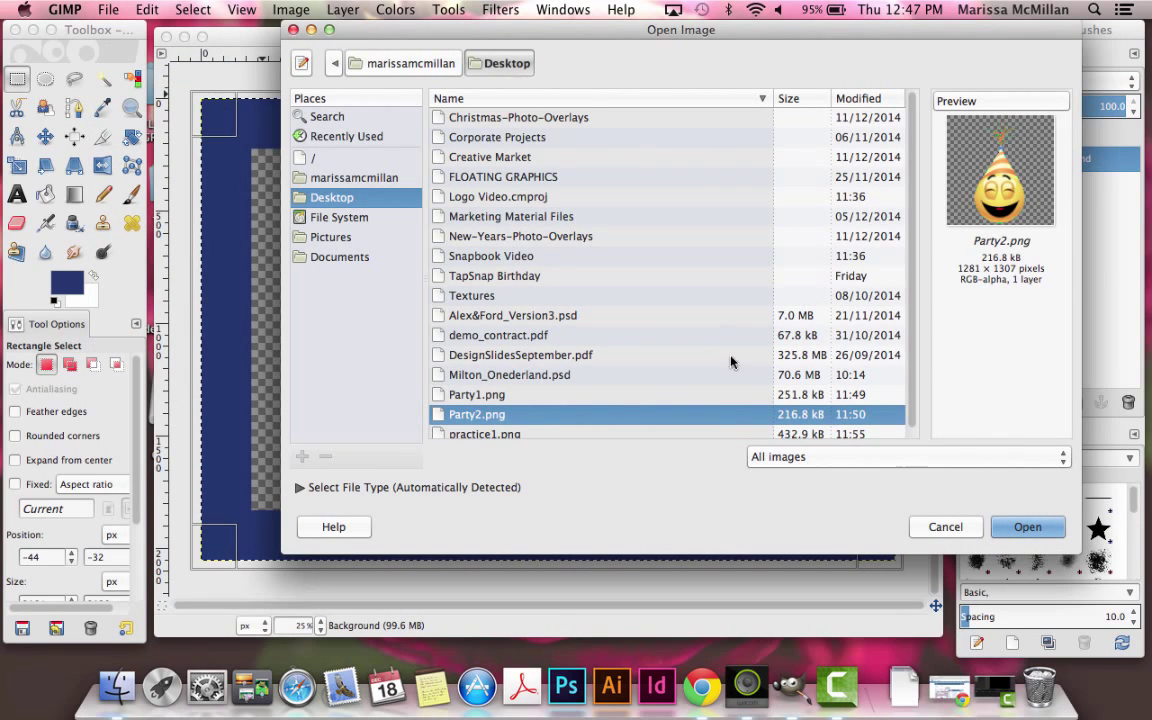
scroll(700, 403, down, 1)
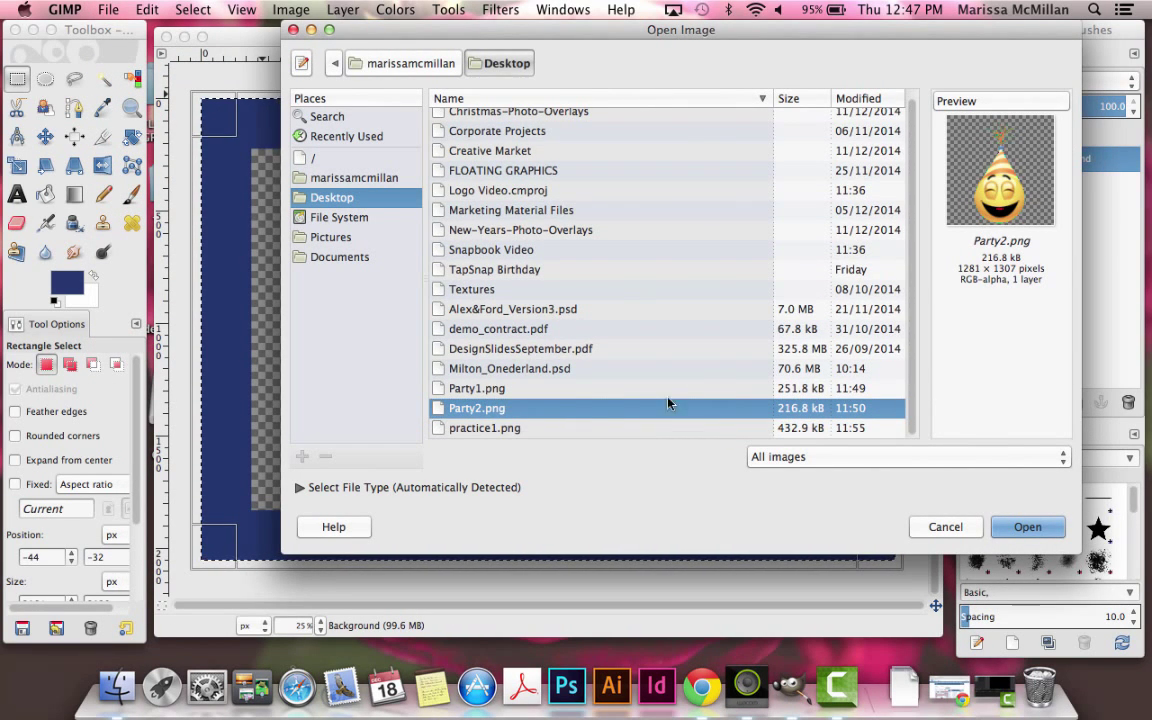
click(504, 428)
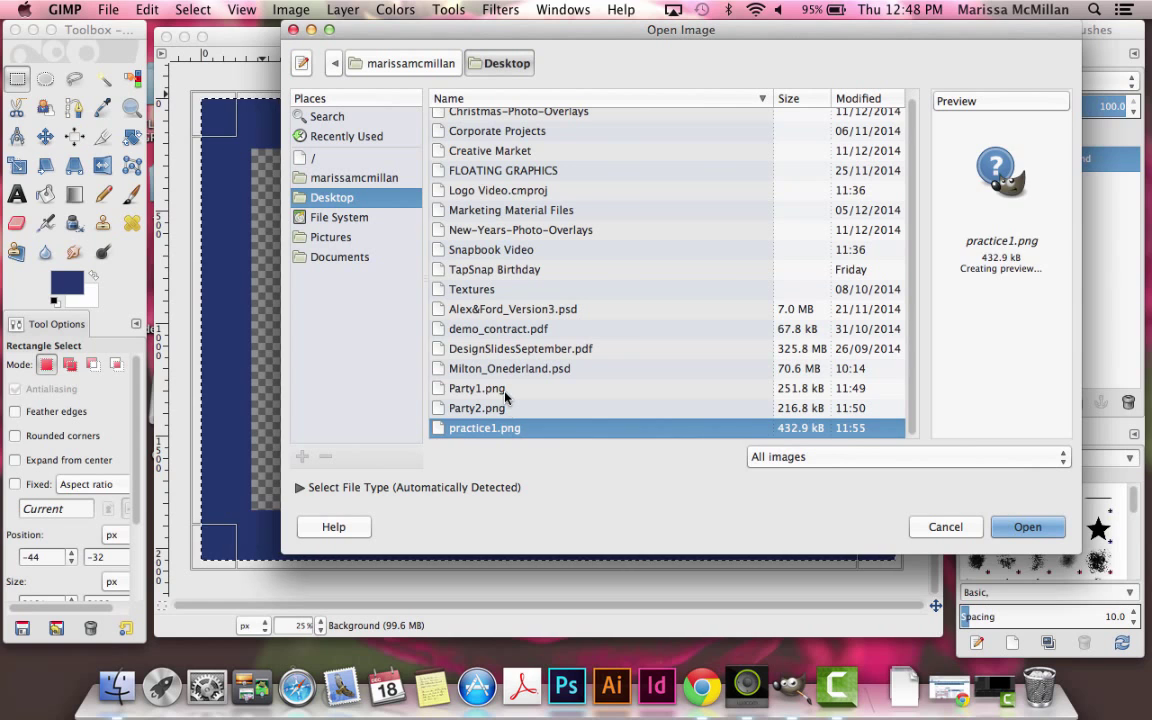
click(505, 392)
click(1026, 527)
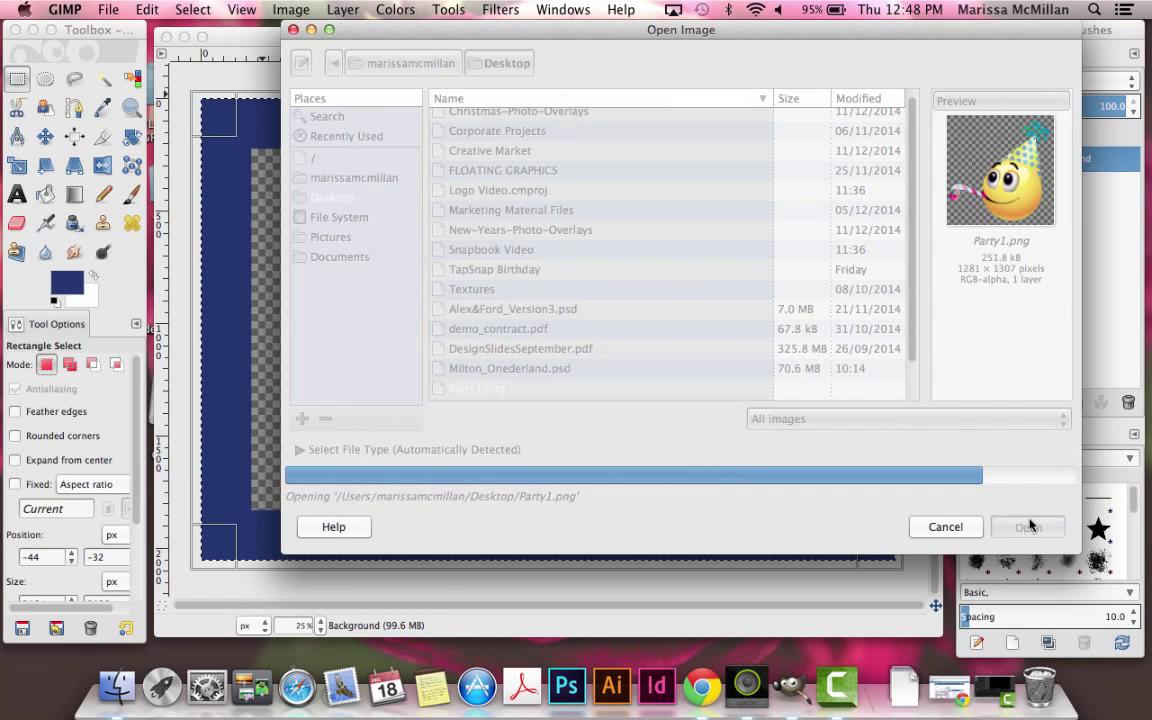
Step: Select the entire Party1 image and copy it
click(105, 29)
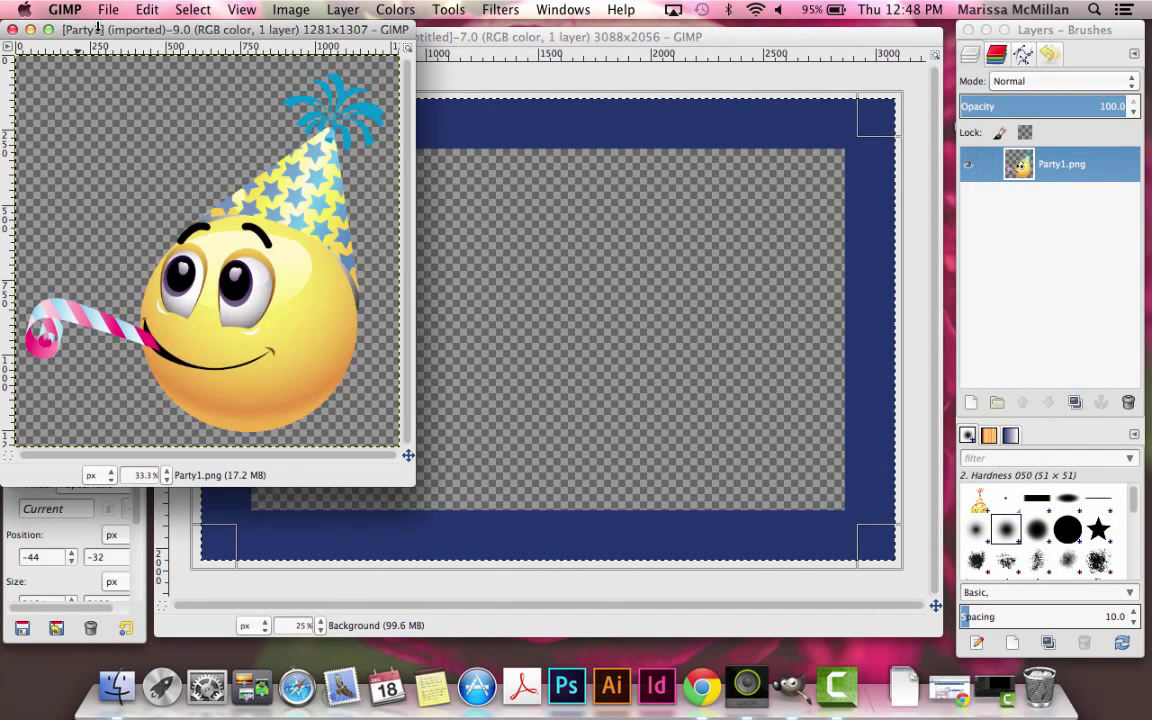
drag(95, 30, 291, 54)
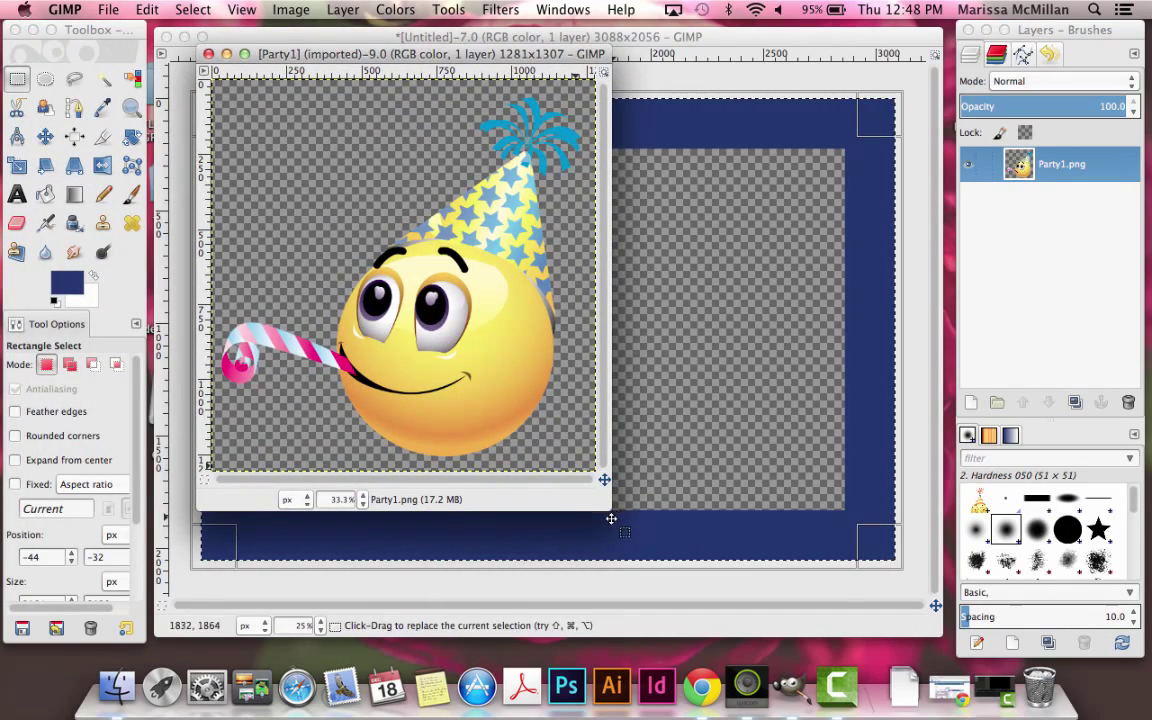
drag(609, 512, 671, 583)
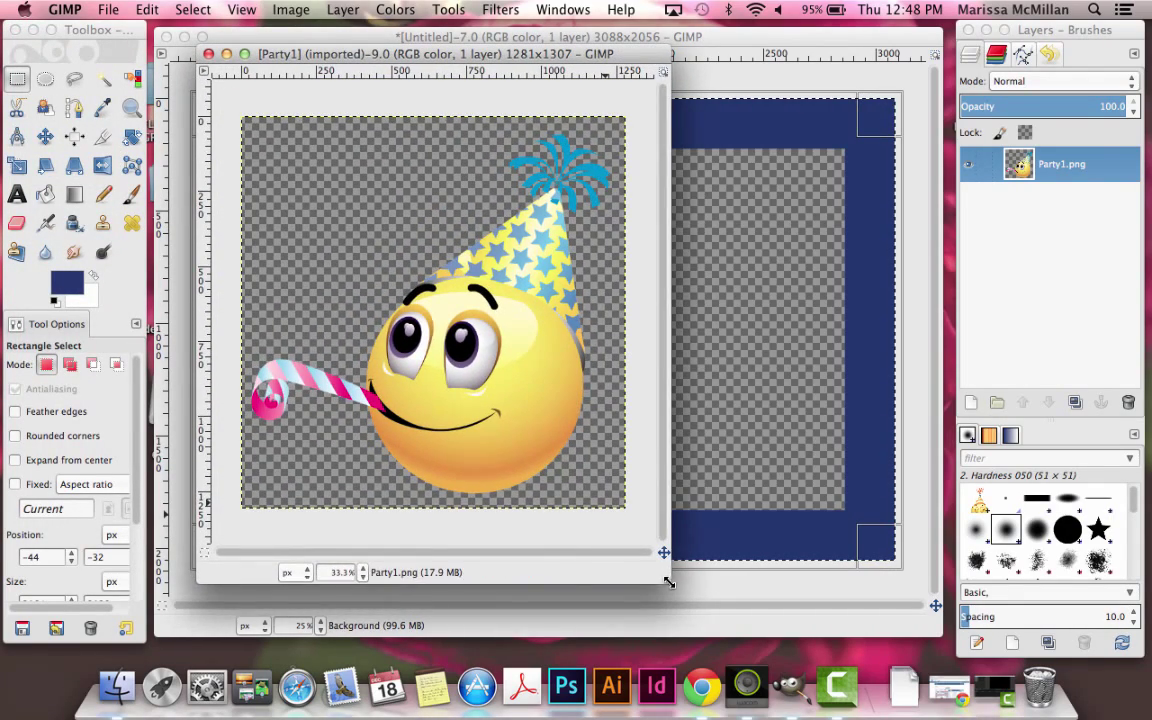
click(15, 82)
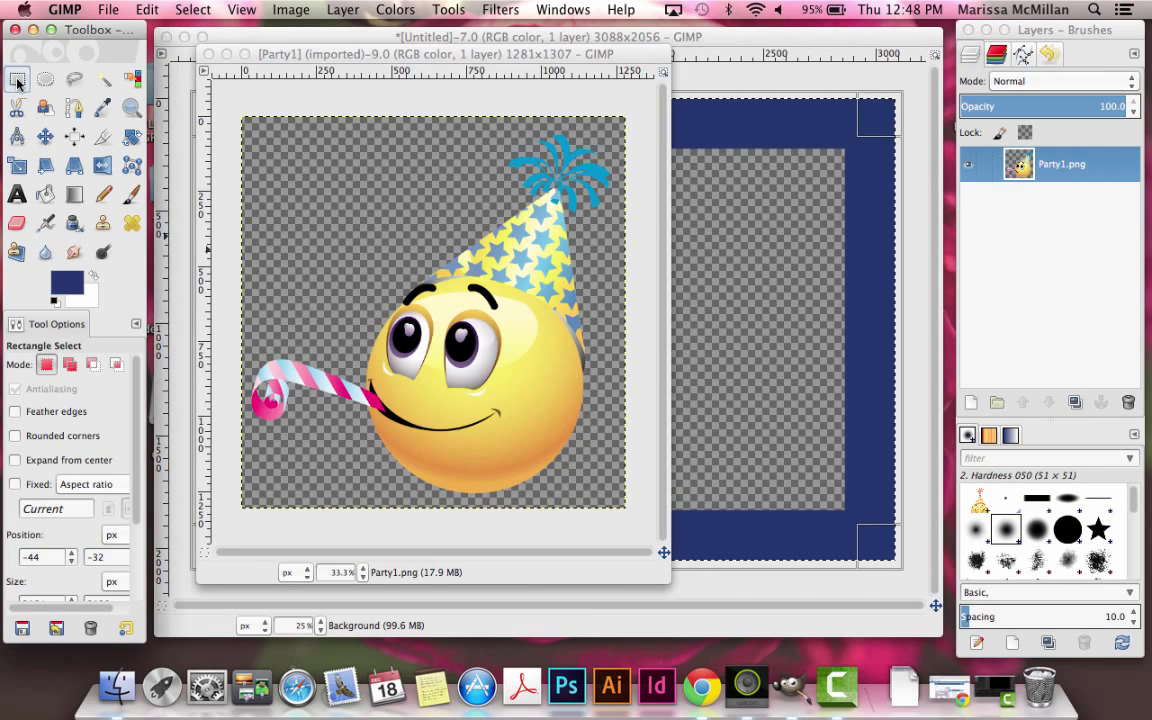
drag(236, 110, 629, 519)
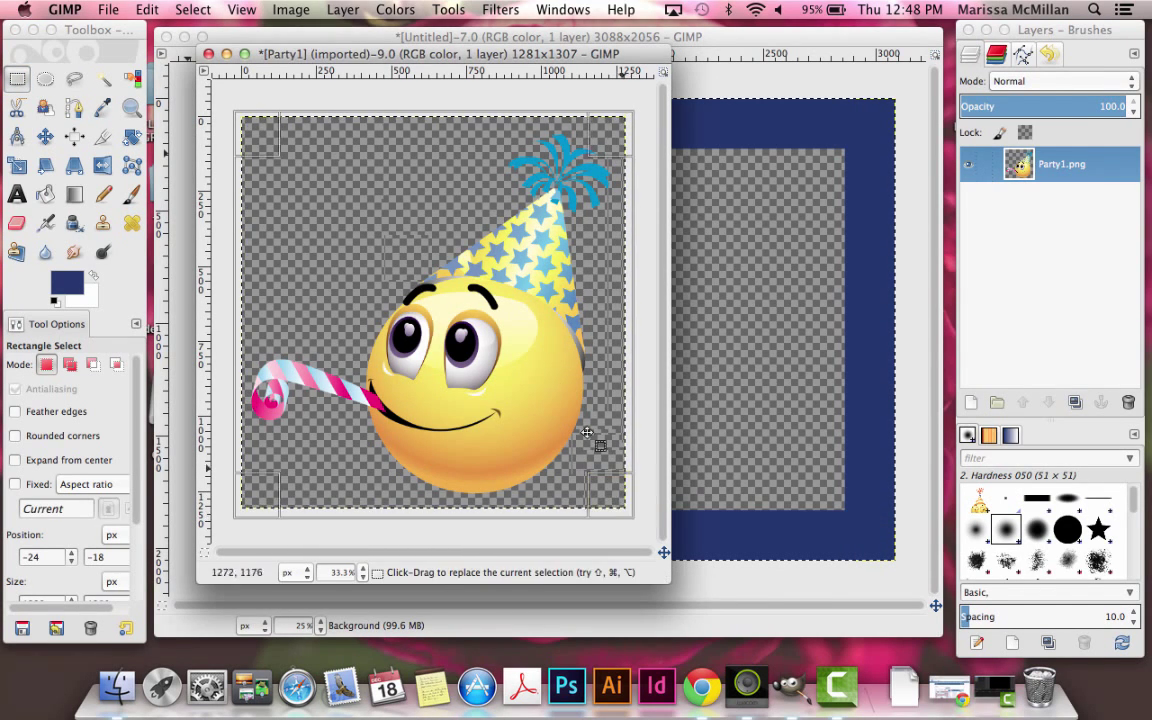
click(147, 10)
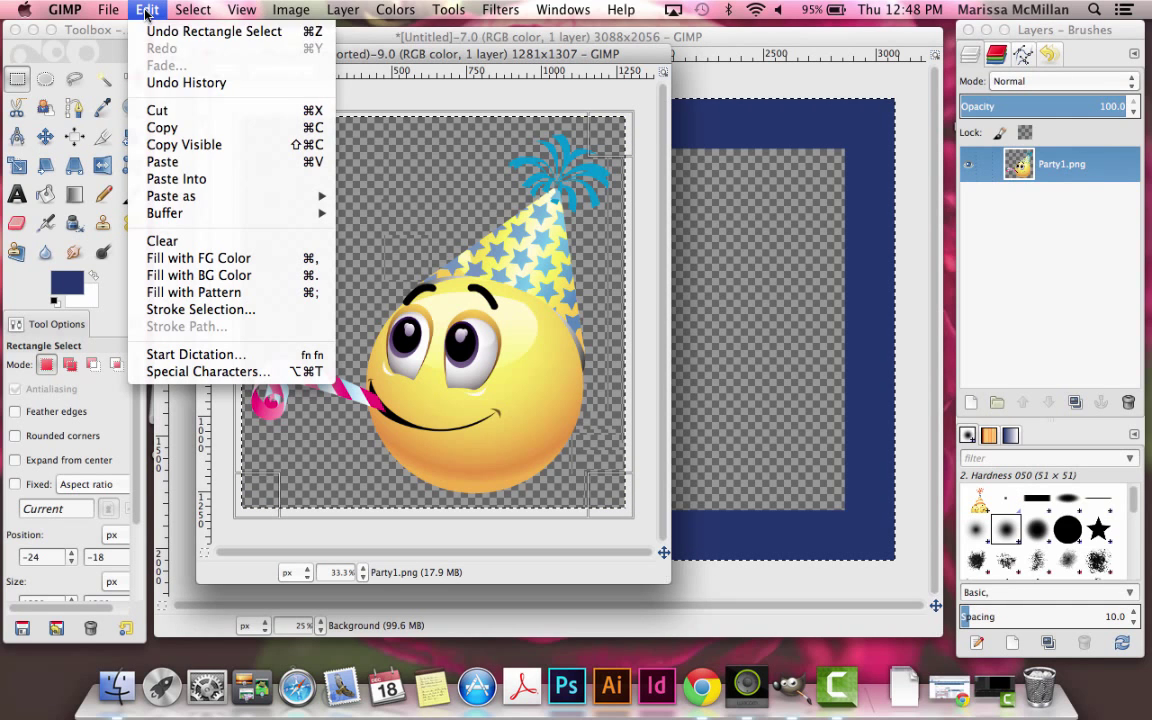
click(141, 126)
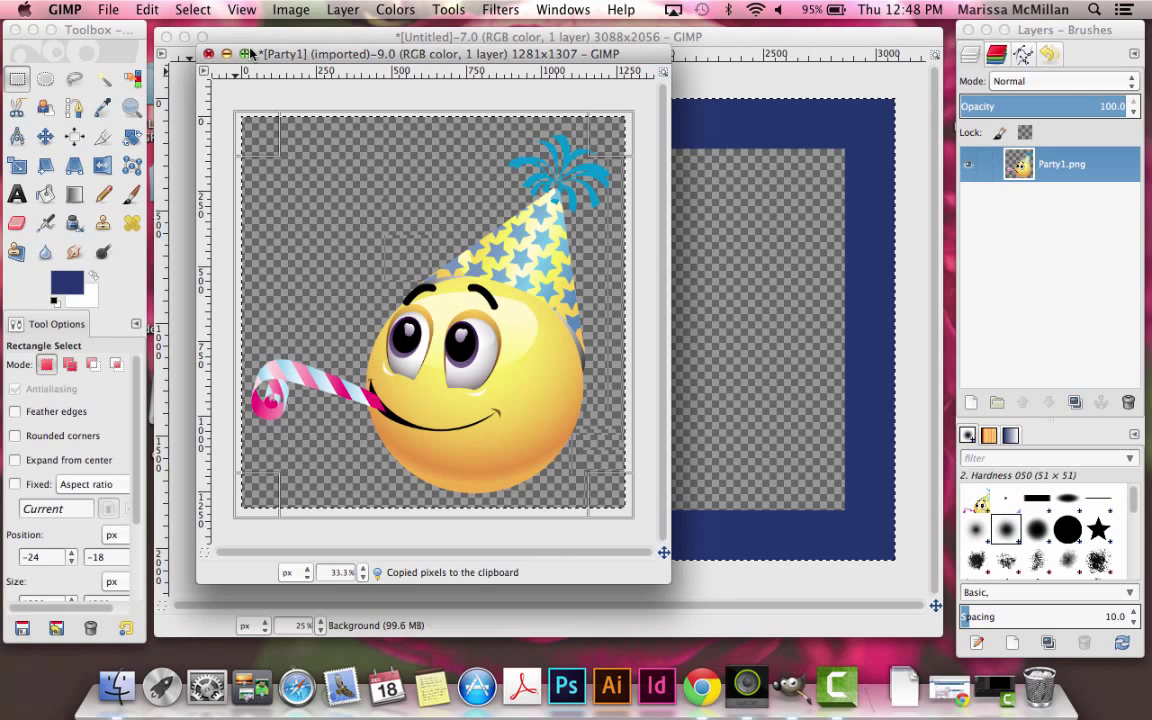
Step: On the framed Untitled image, add a transparent layer and paste the Party1 emoji
click(176, 78)
click(176, 76)
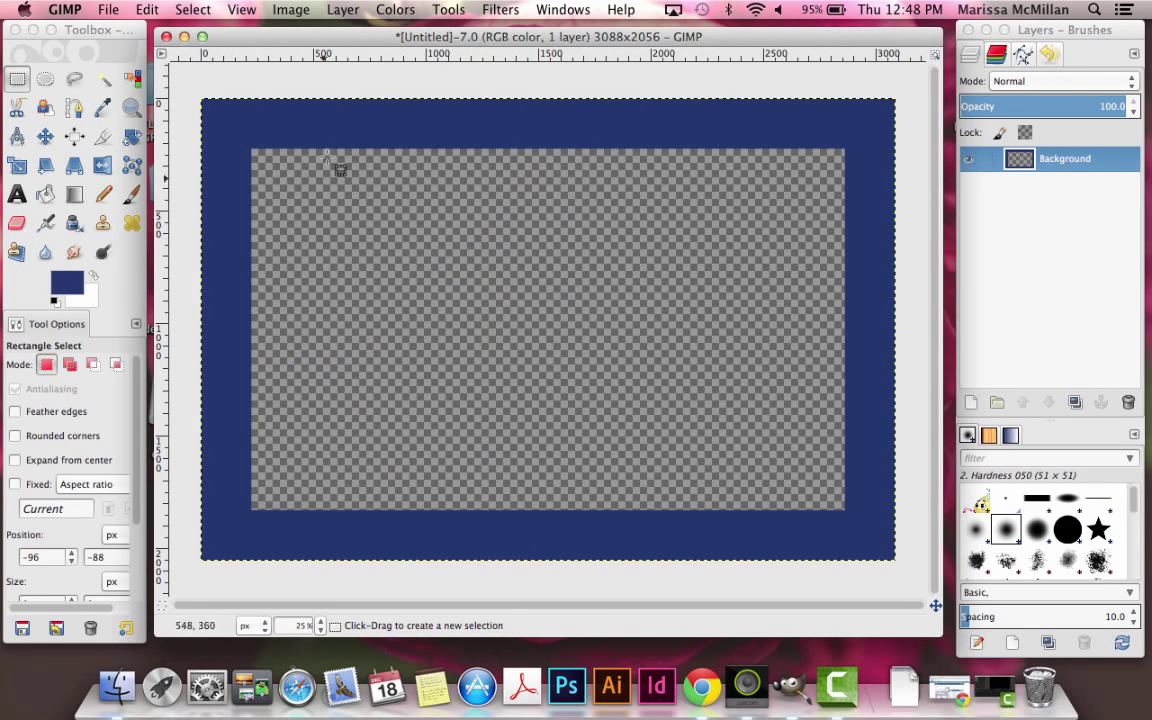
click(971, 402)
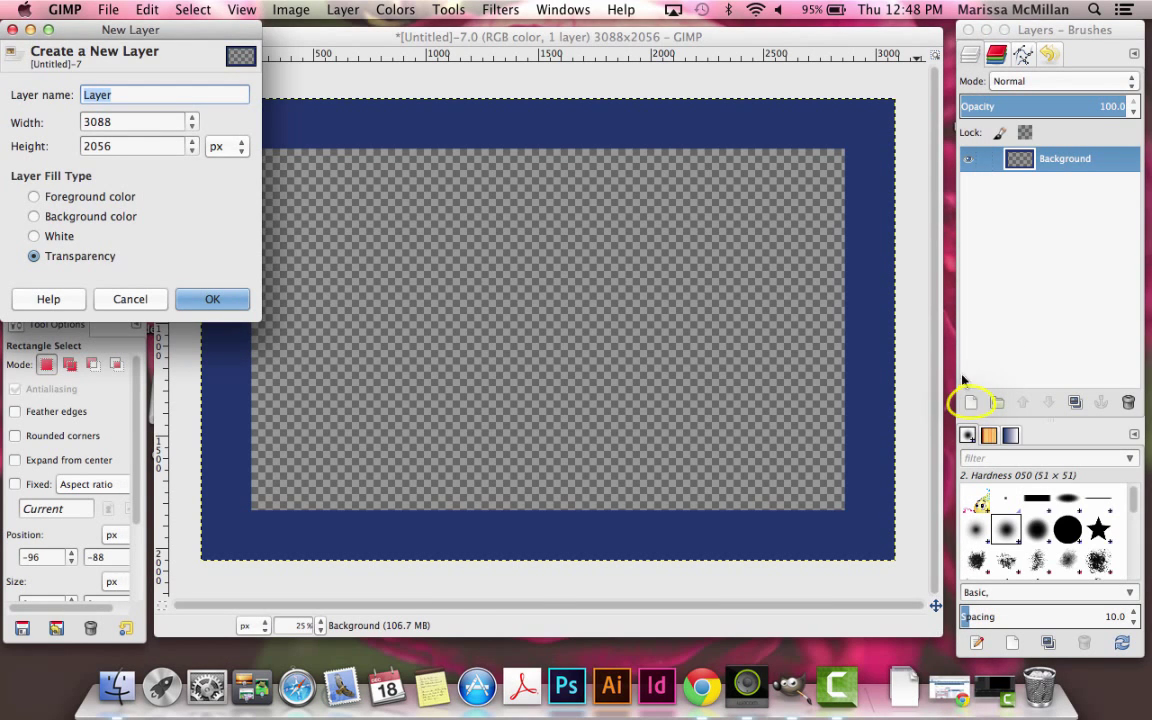
click(211, 301)
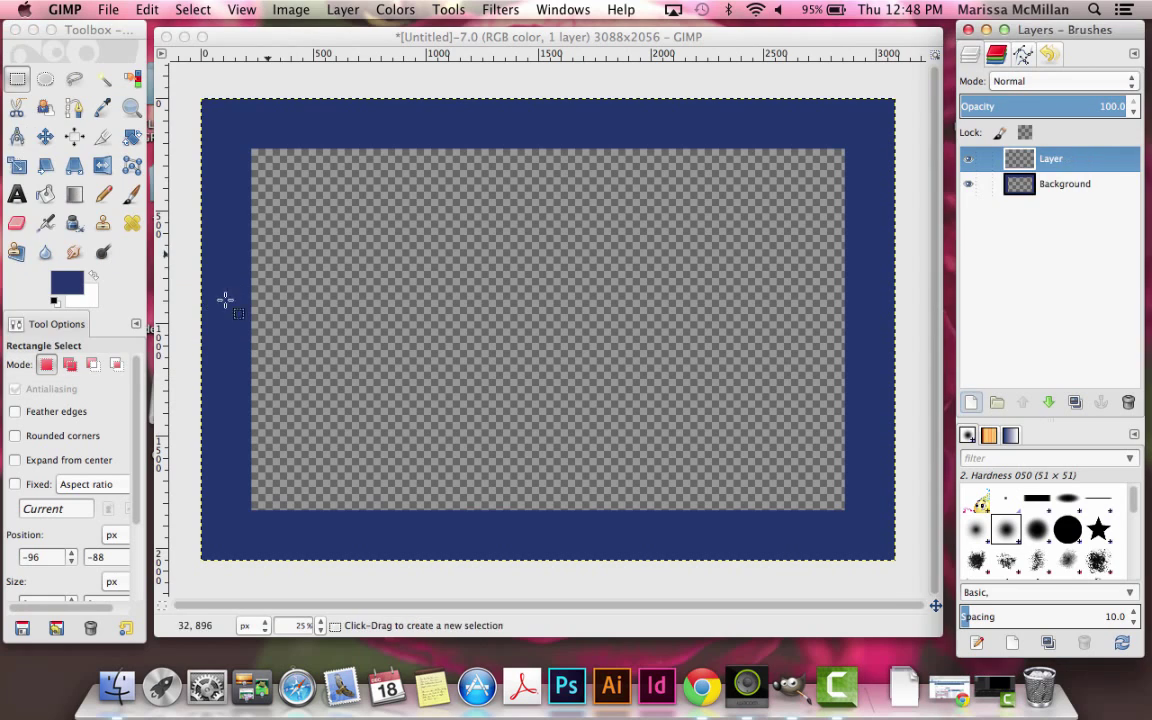
click(140, 12)
click(146, 157)
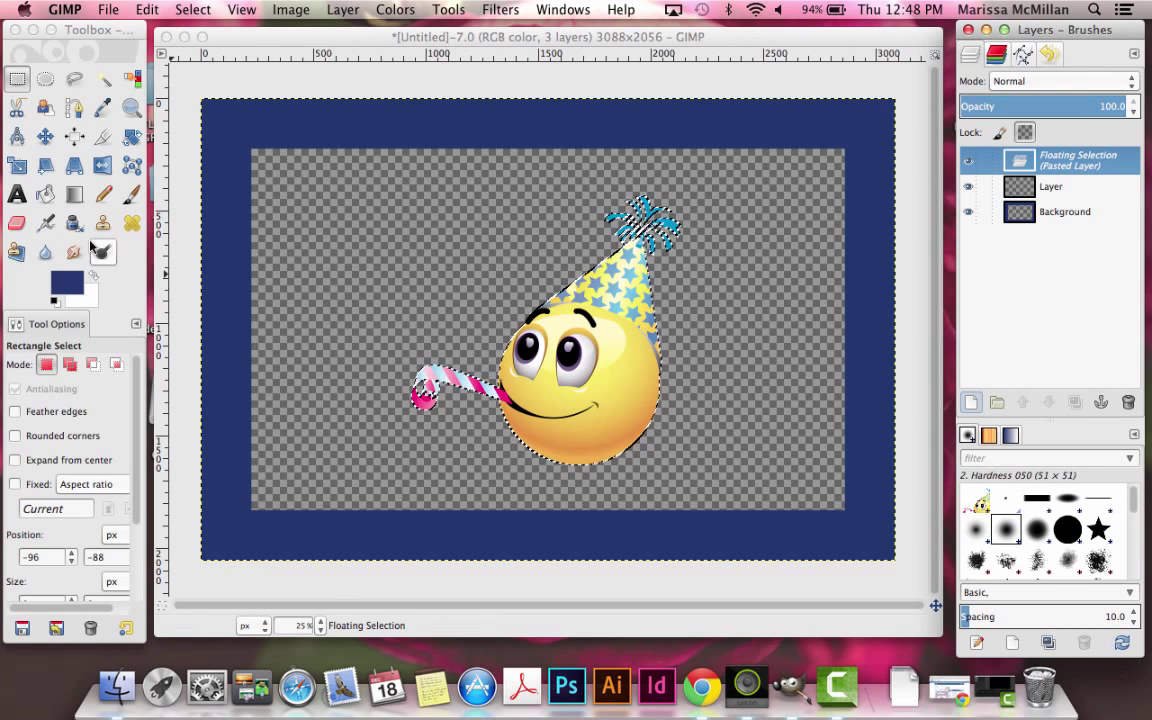
Step: Scale the pasted emoji proportionally to 850 × 867 px and move it to the bottom-right corner
click(18, 168)
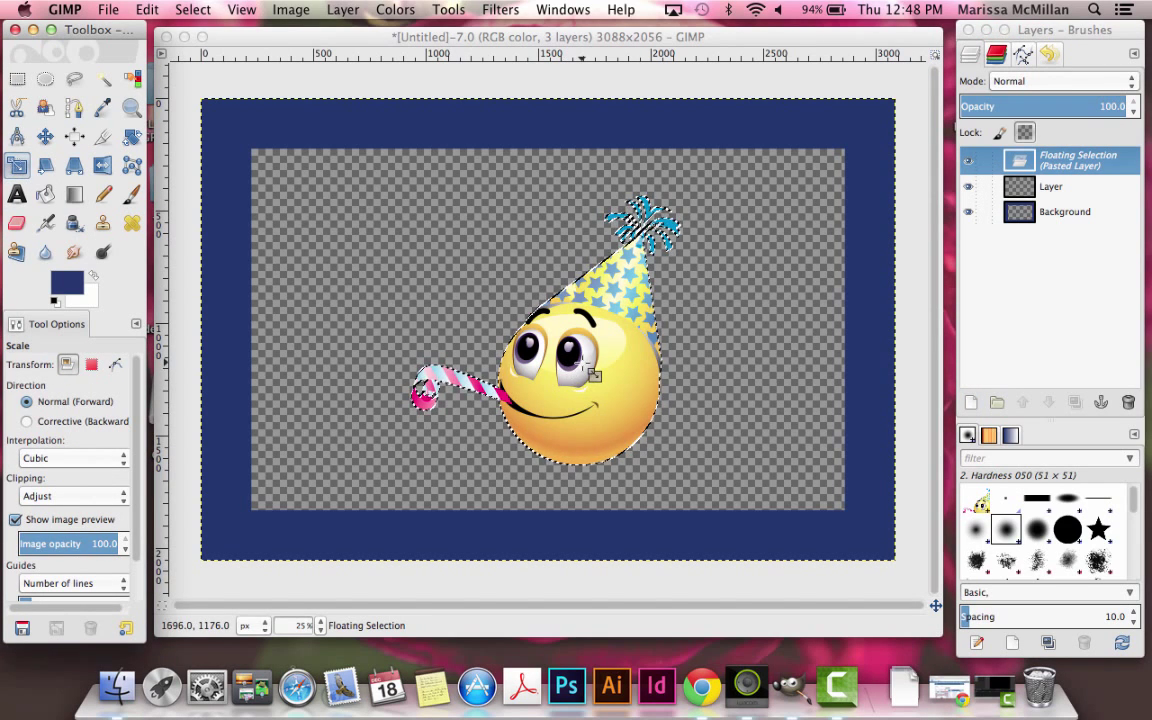
click(597, 393)
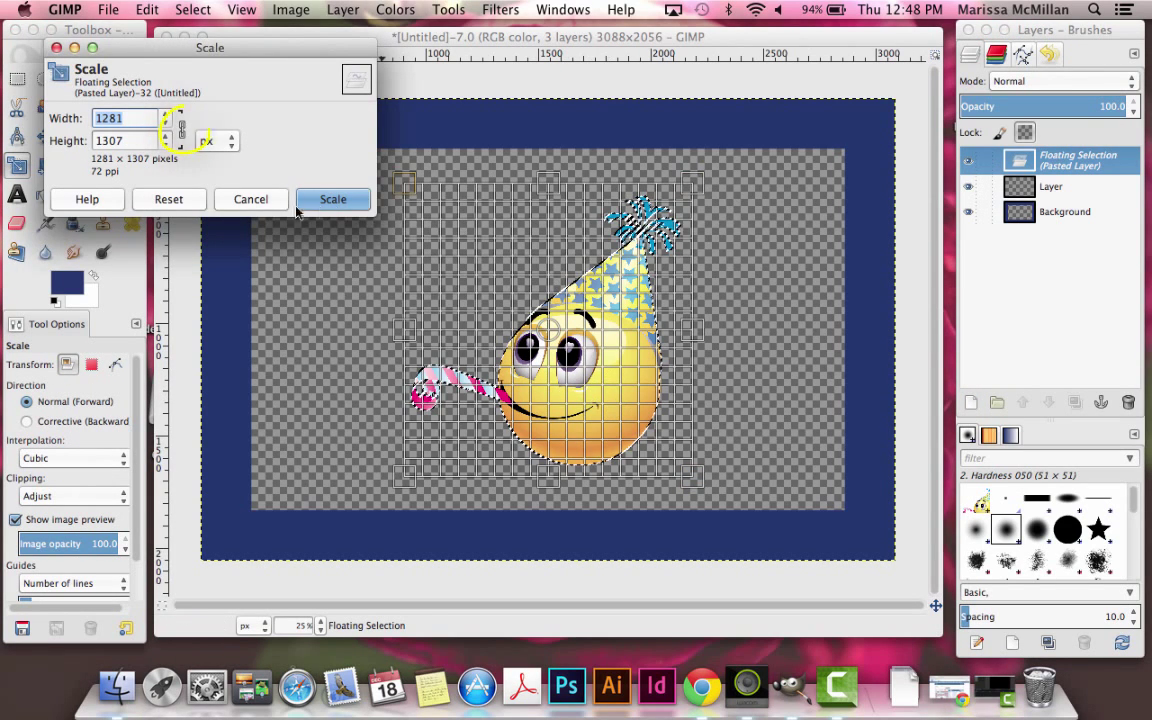
click(182, 128)
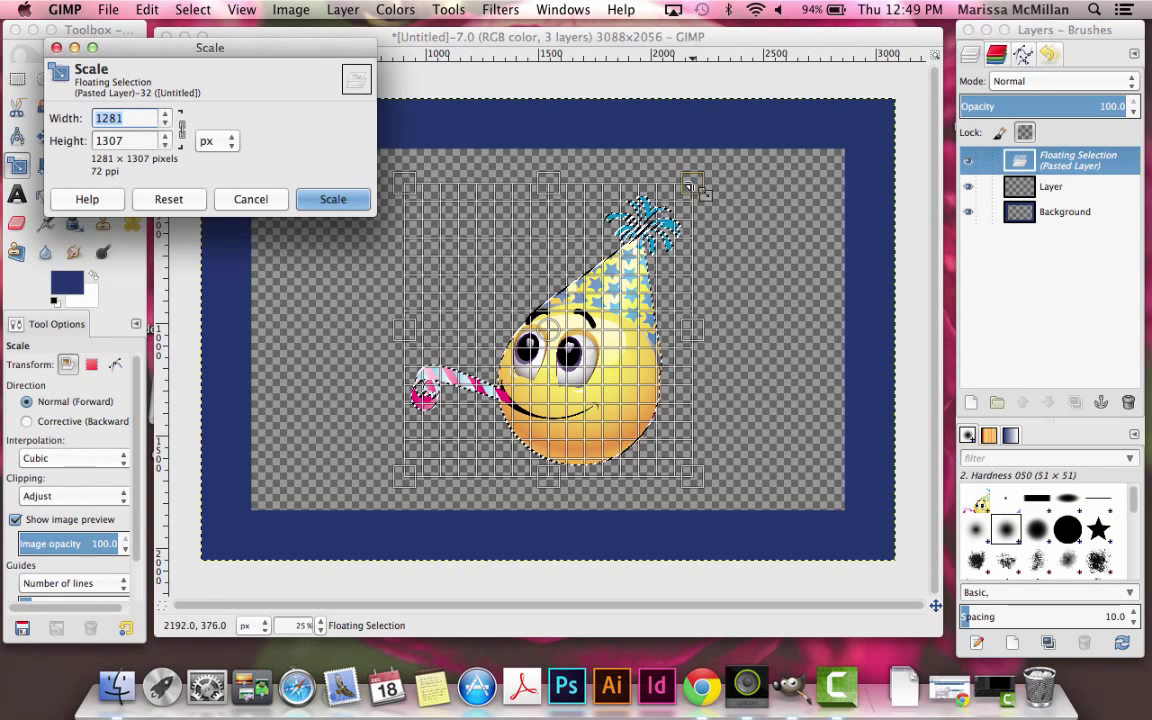
drag(693, 188, 604, 274)
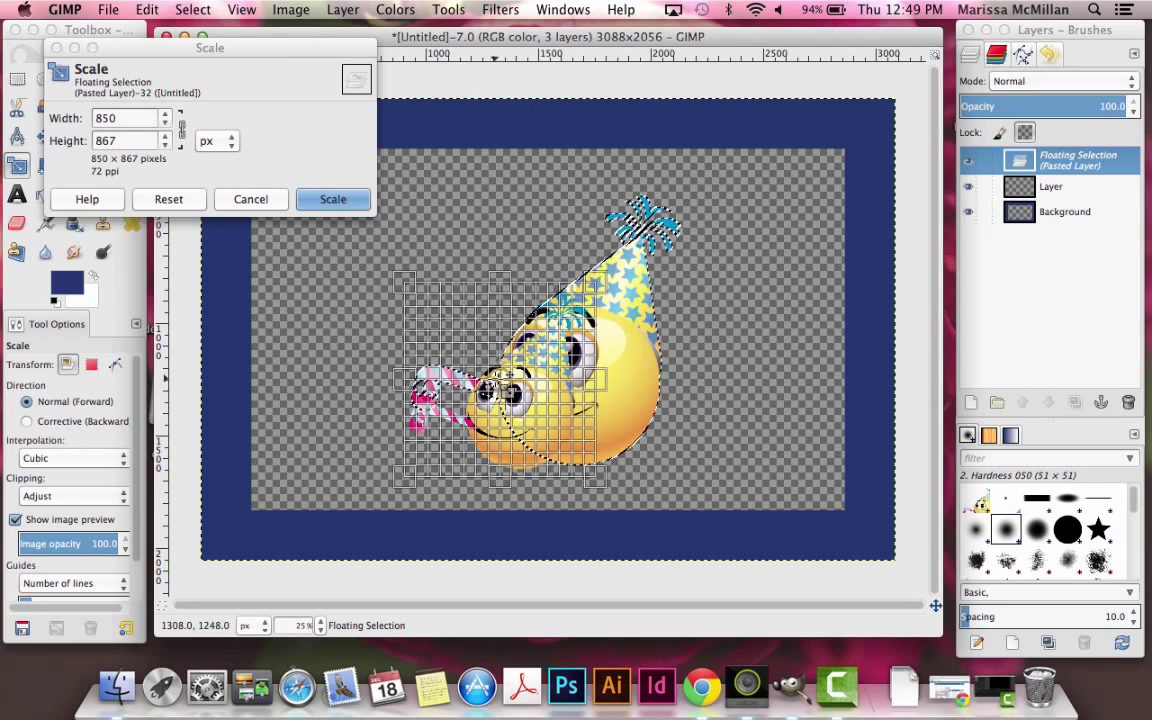
drag(519, 400, 802, 465)
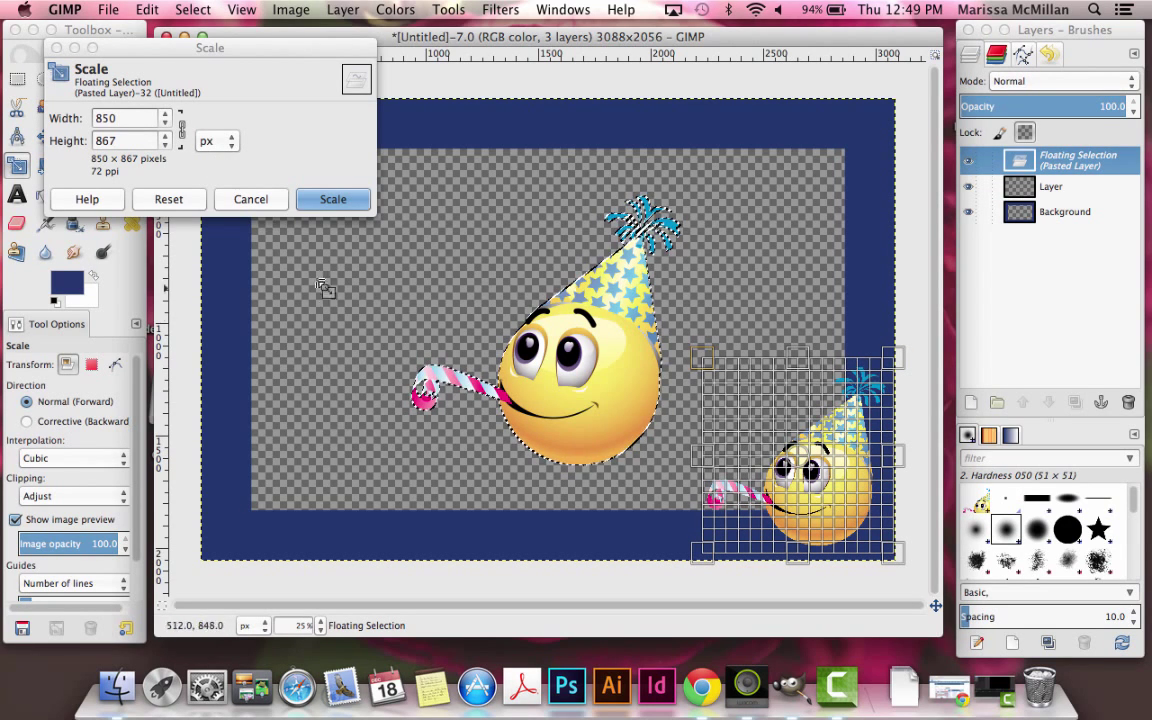
click(333, 200)
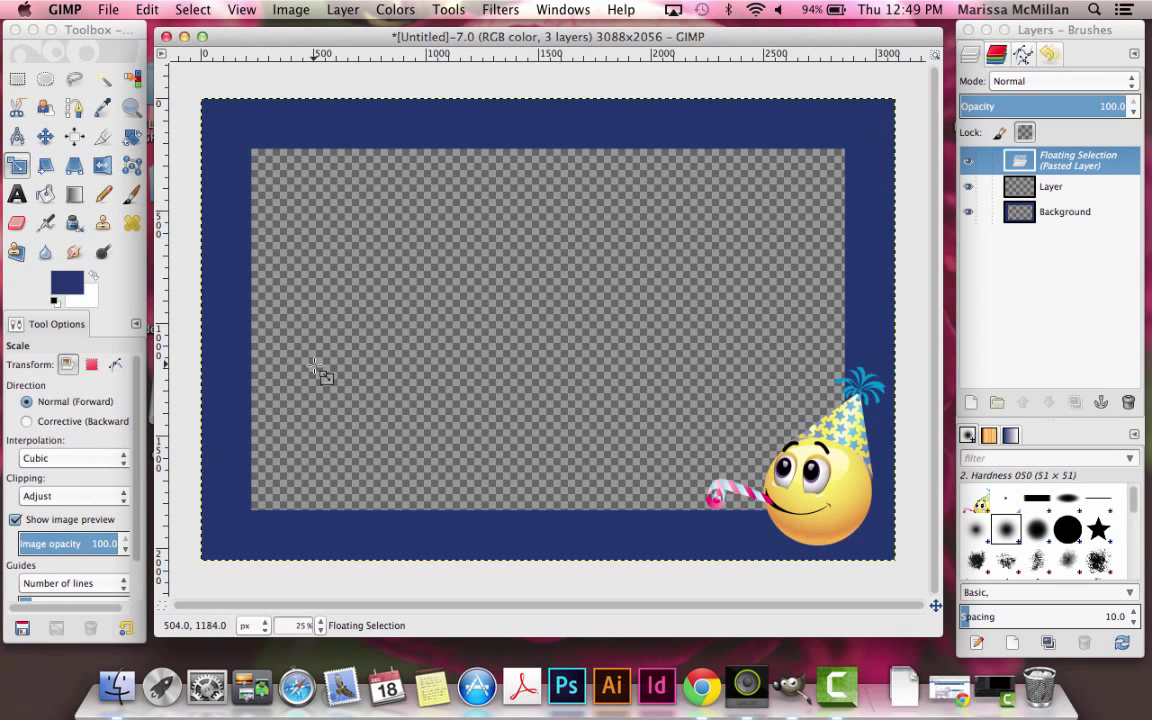
Step: Anchor the pasted emoji, then open the Party2.png emoji image
click(18, 79)
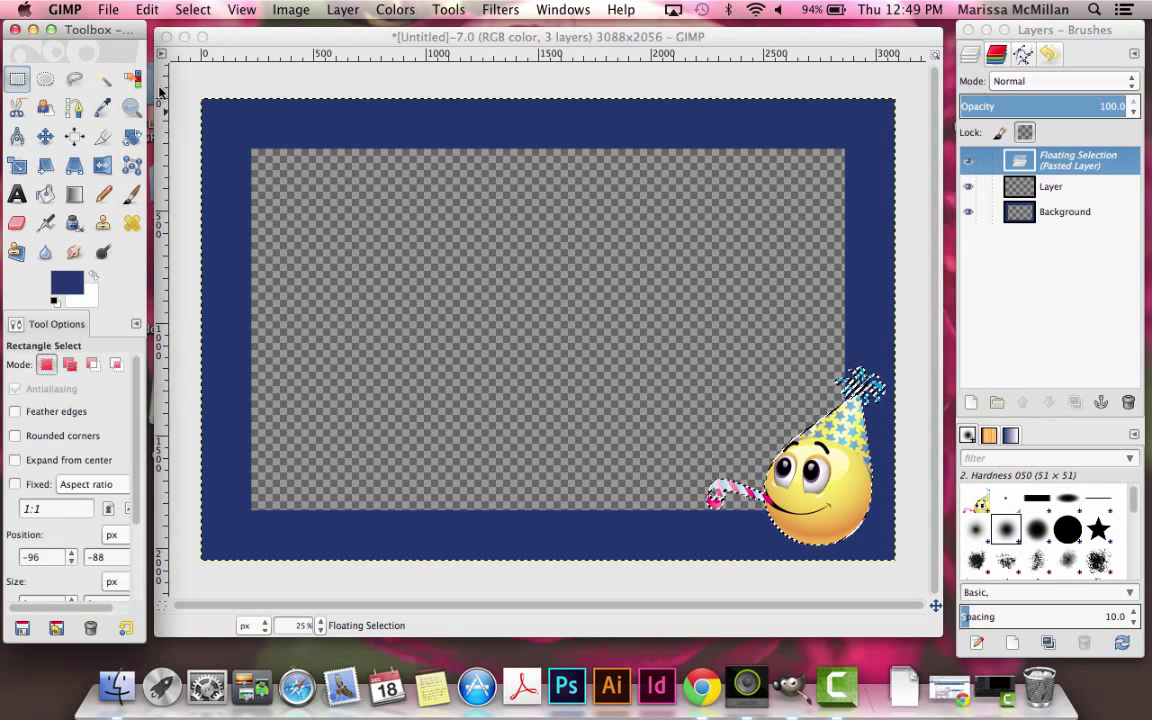
click(180, 172)
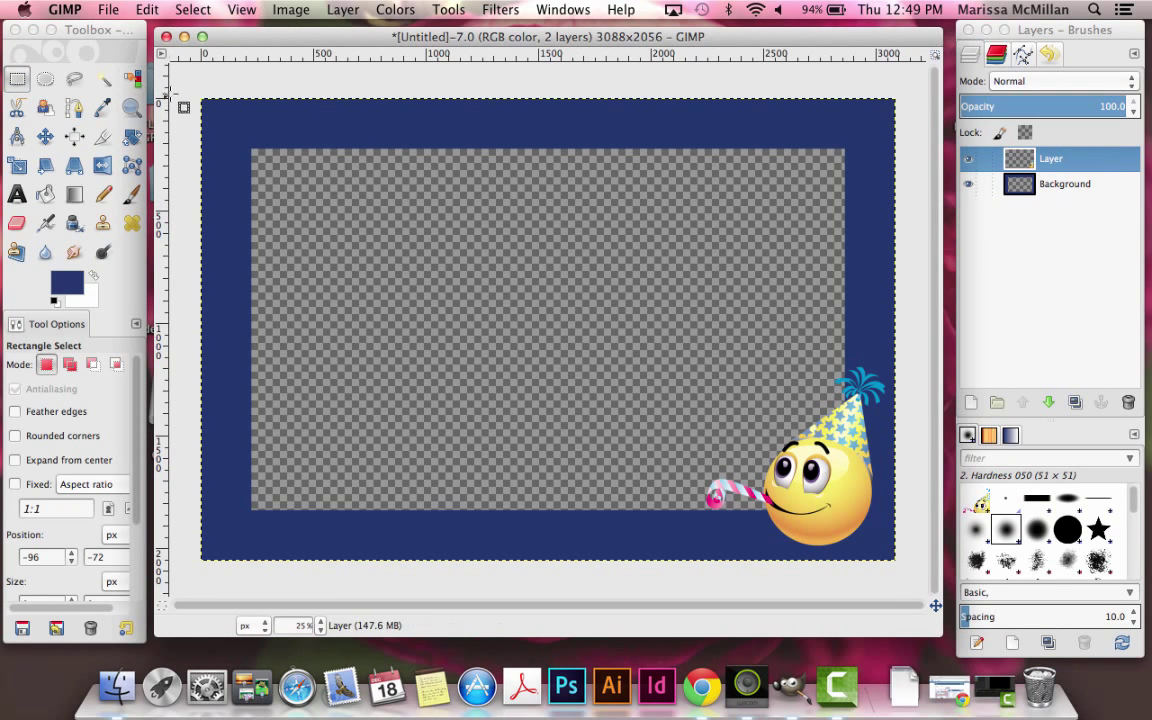
click(108, 10)
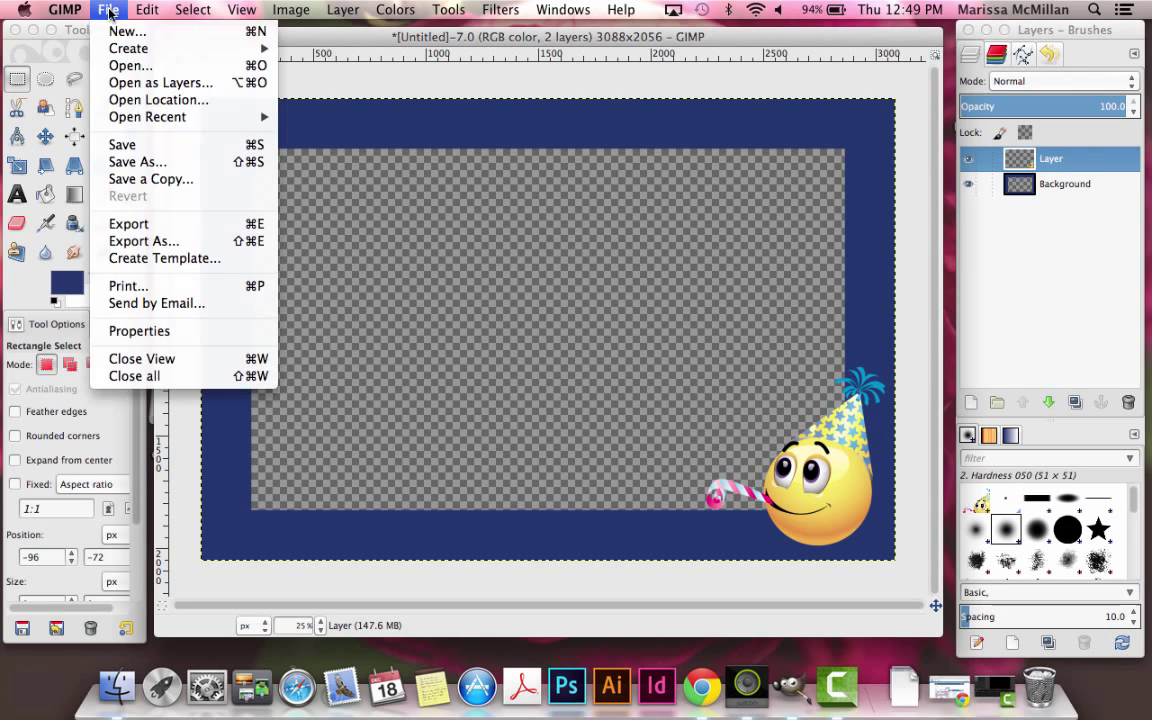
click(128, 68)
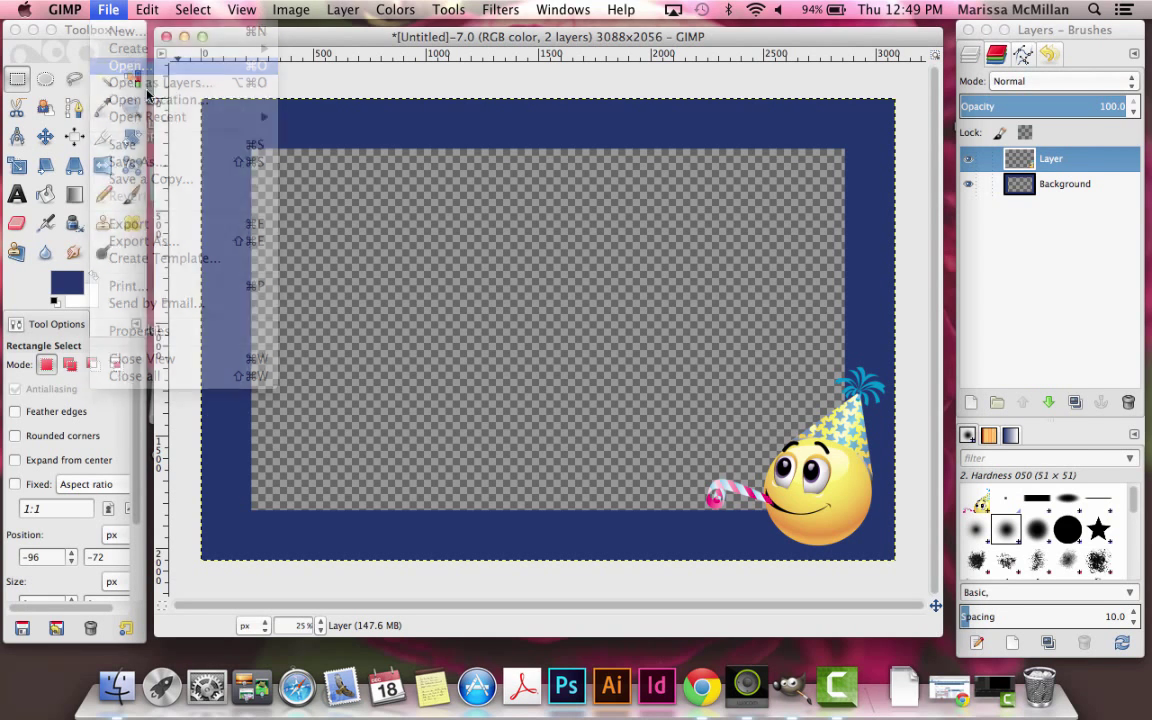
click(481, 416)
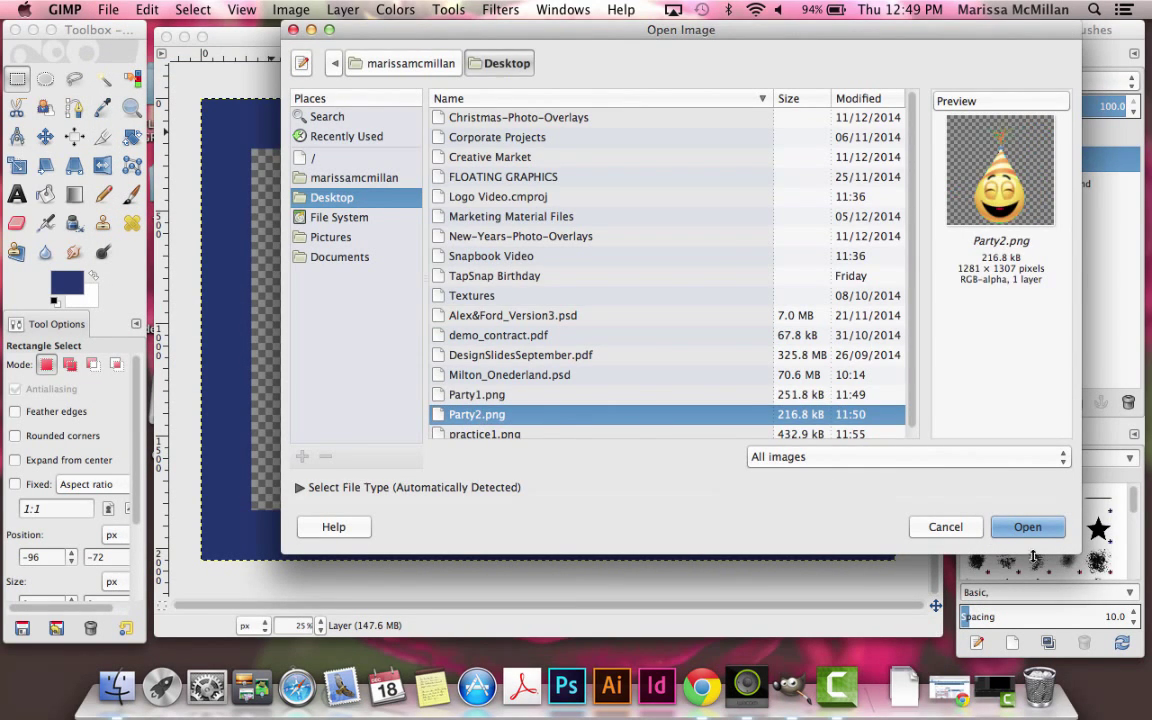
click(1024, 527)
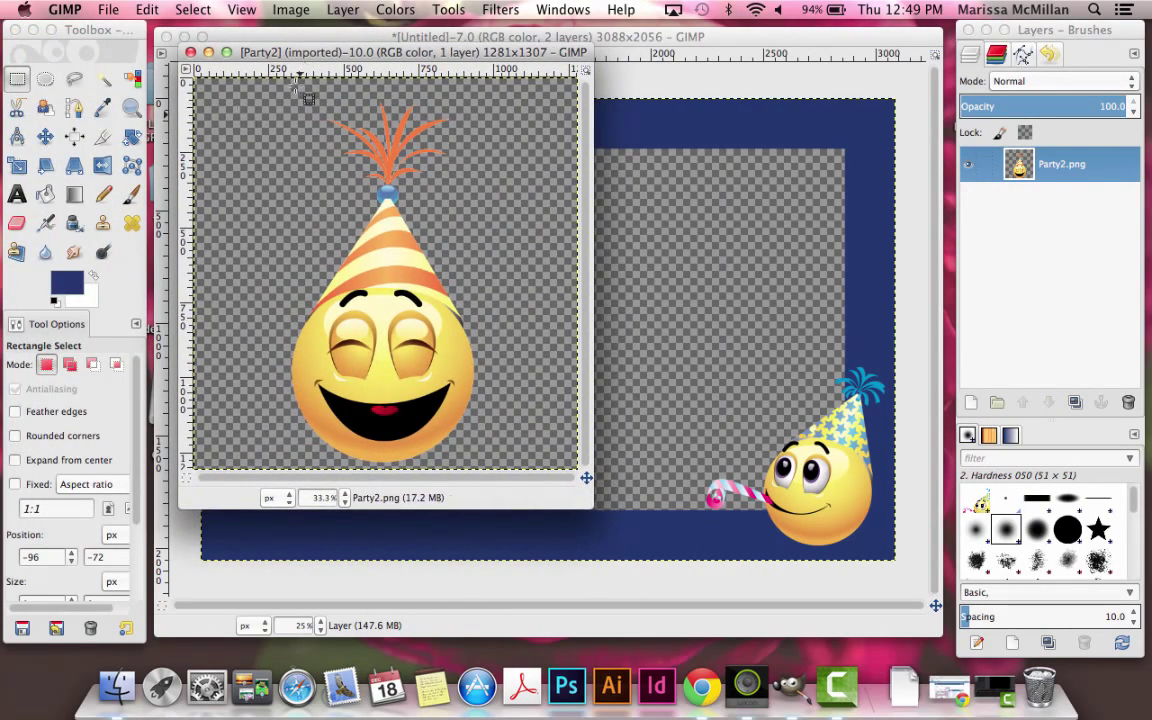
Step: Select and copy the whole Party2 emoji, then bring the birthday frame image forward
drag(597, 514, 651, 583)
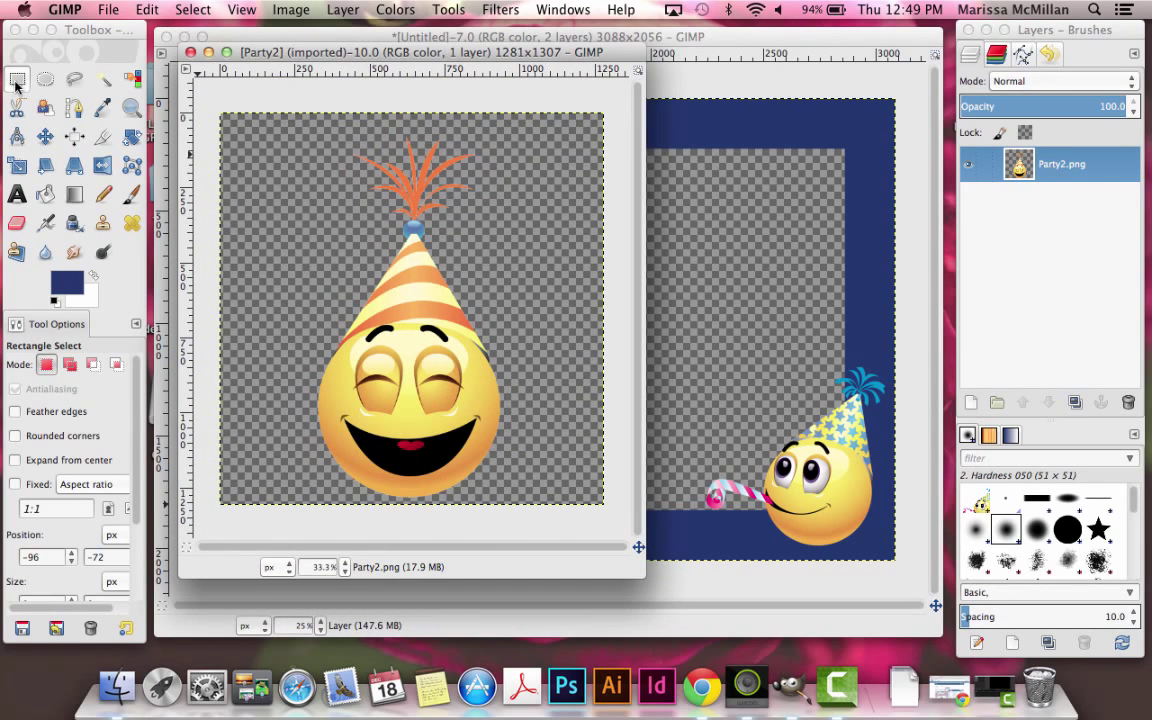
click(18, 80)
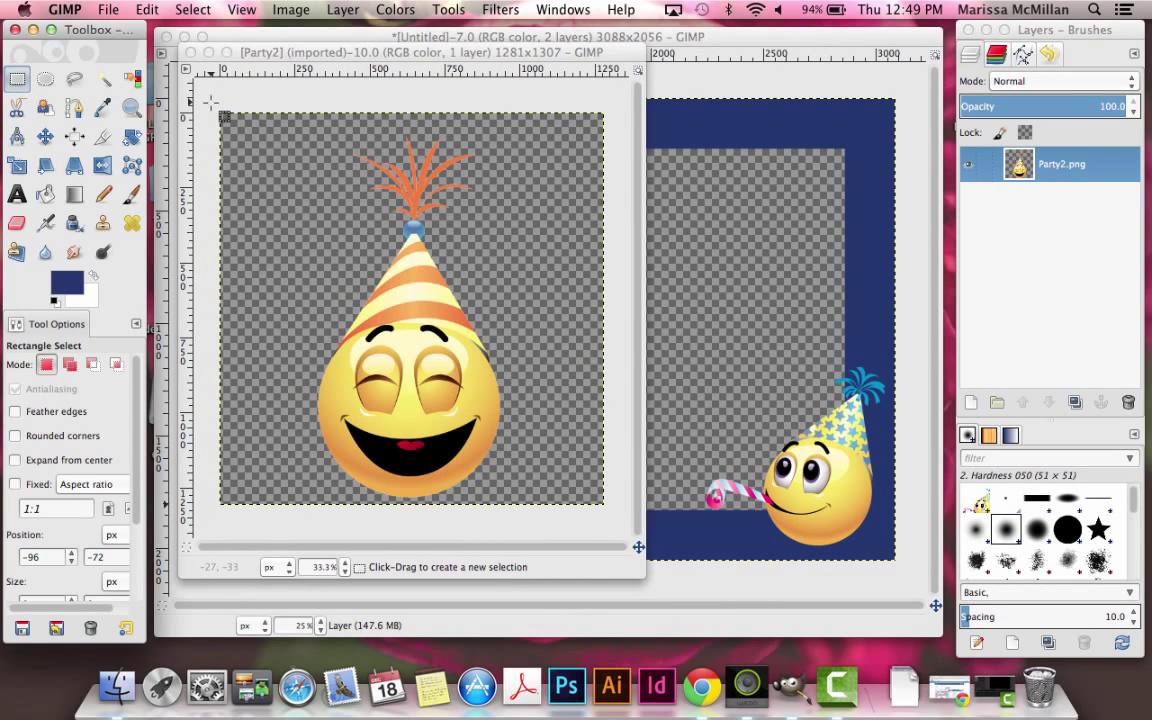
drag(205, 97, 599, 504)
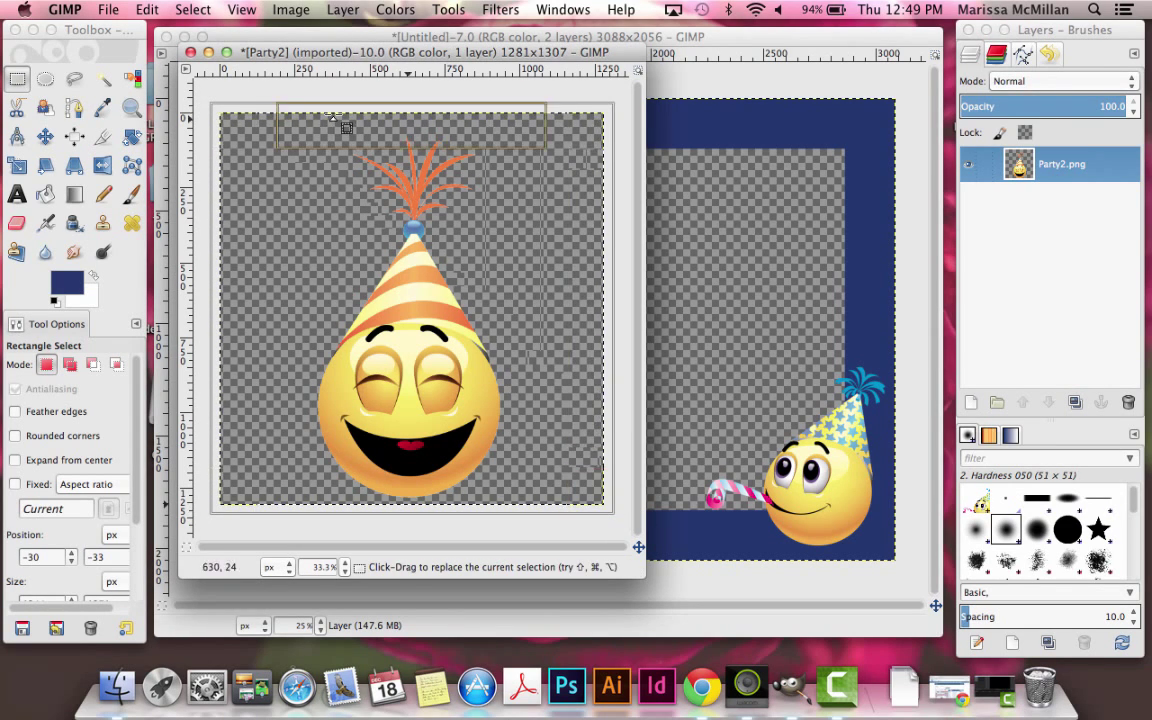
click(141, 8)
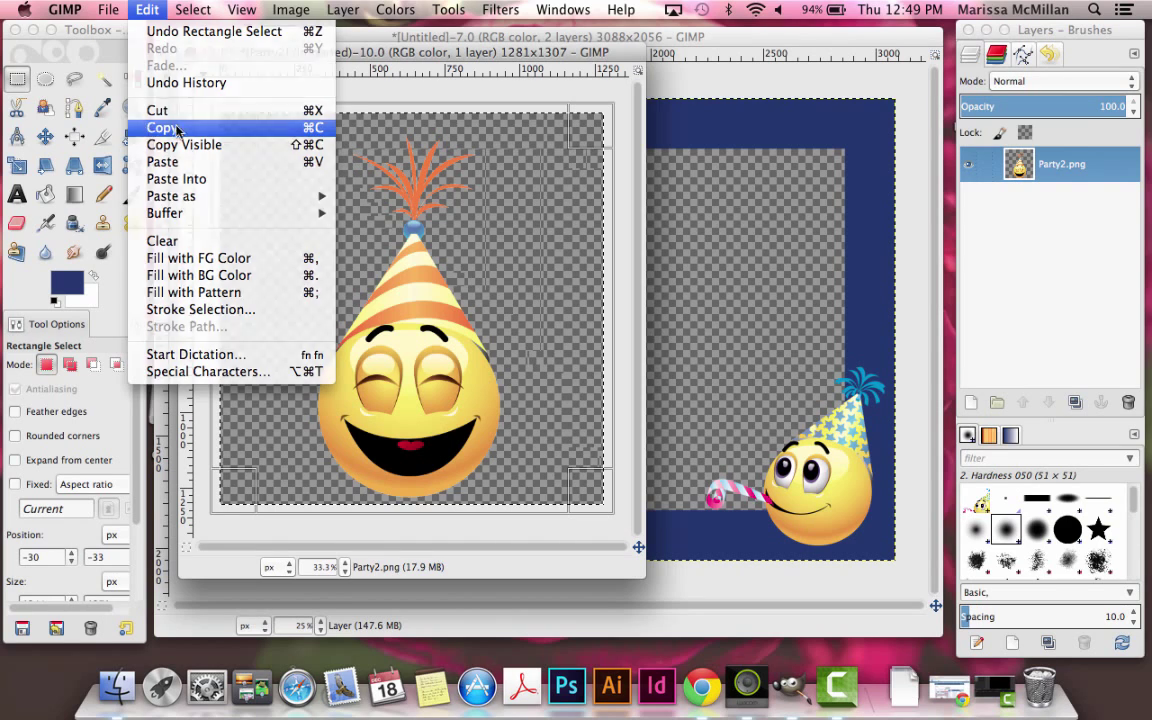
click(140, 122)
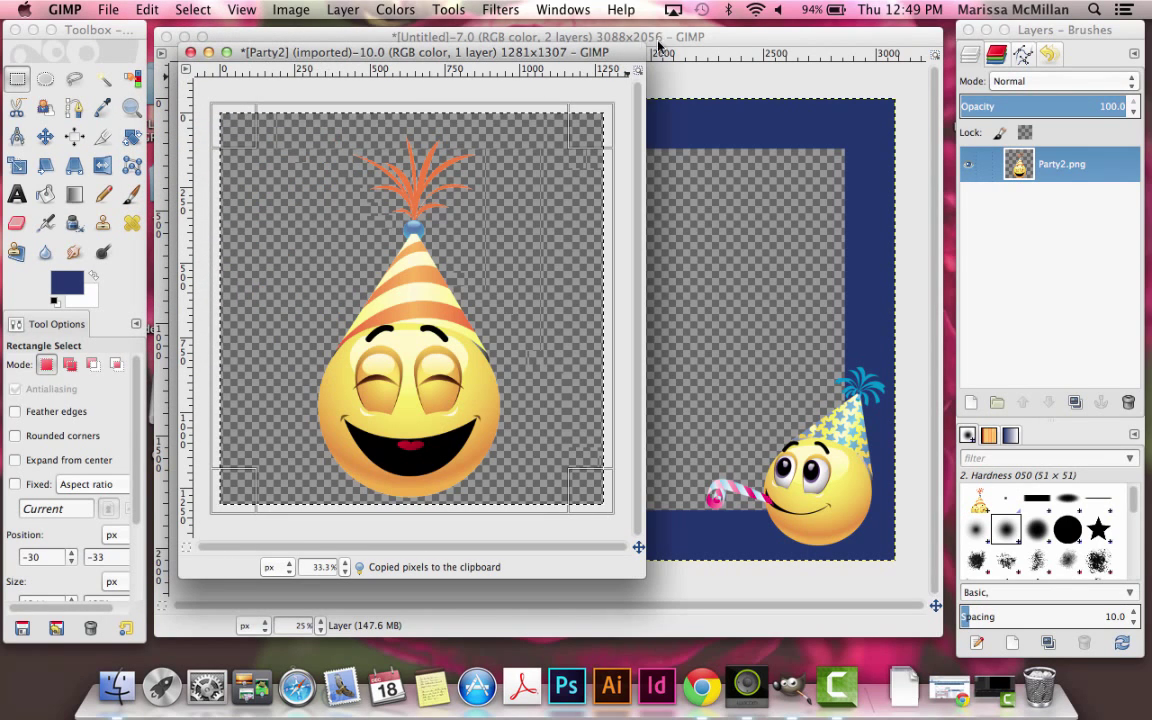
click(614, 37)
Step: Add a new transparent layer and paste the copied laughing party-hat emoji onto it
drag(549, 37, 549, 34)
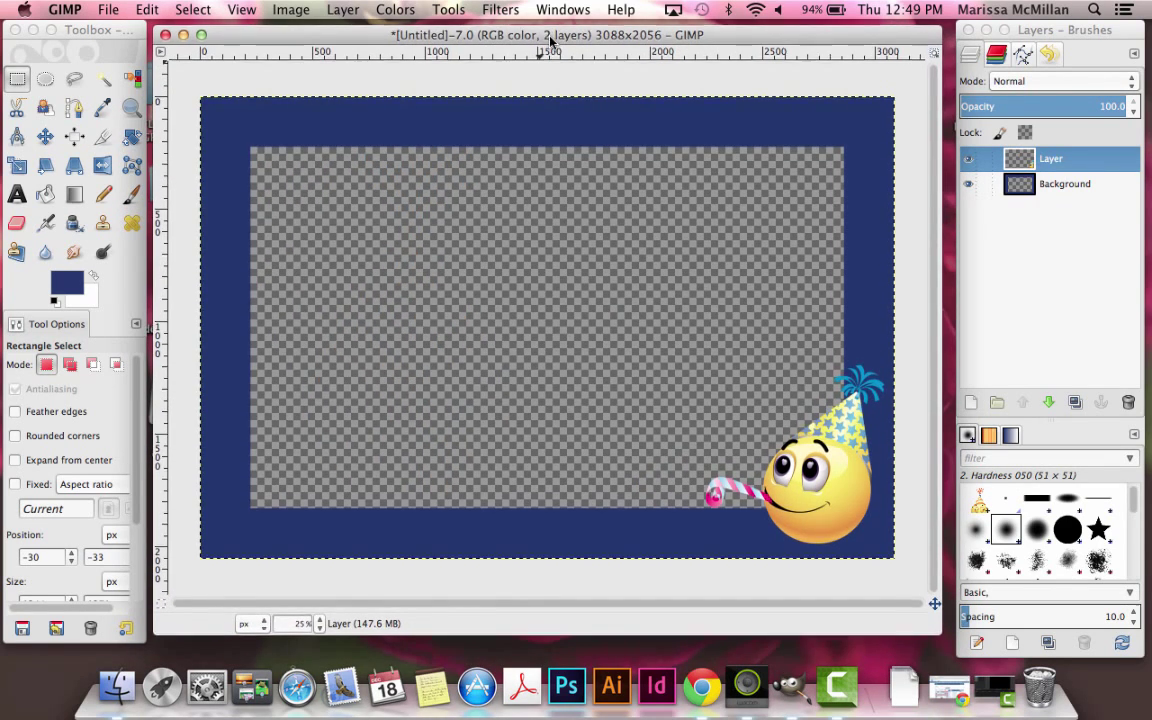
click(148, 10)
click(142, 10)
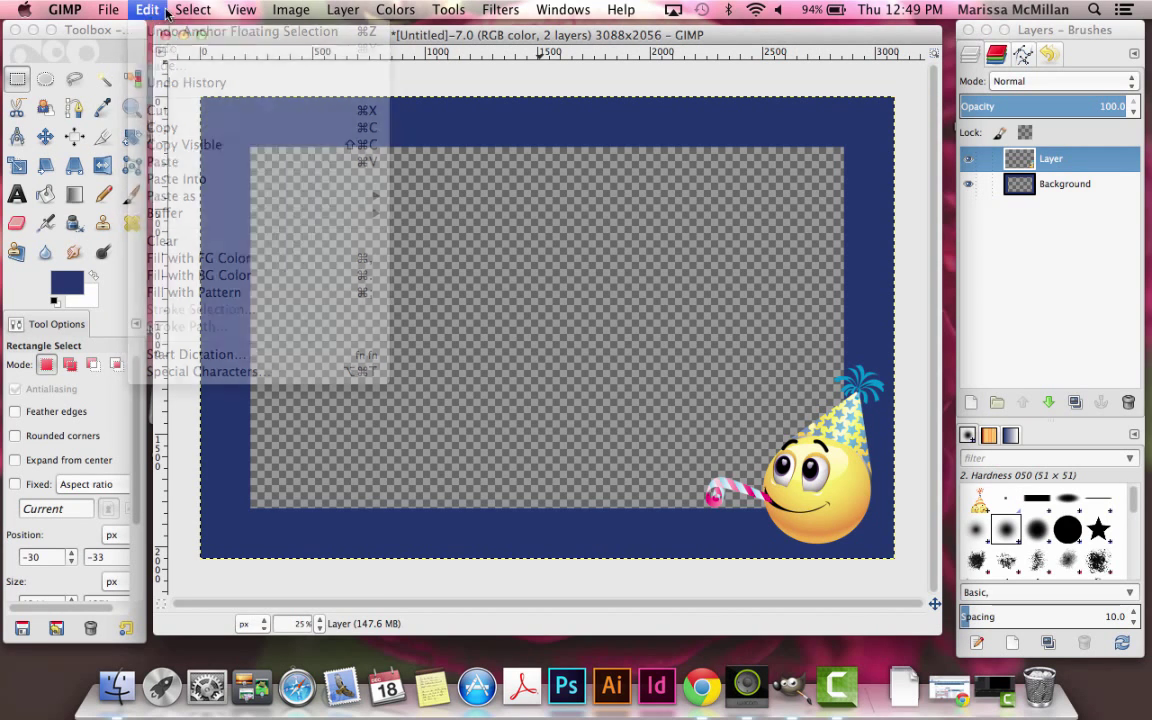
click(971, 403)
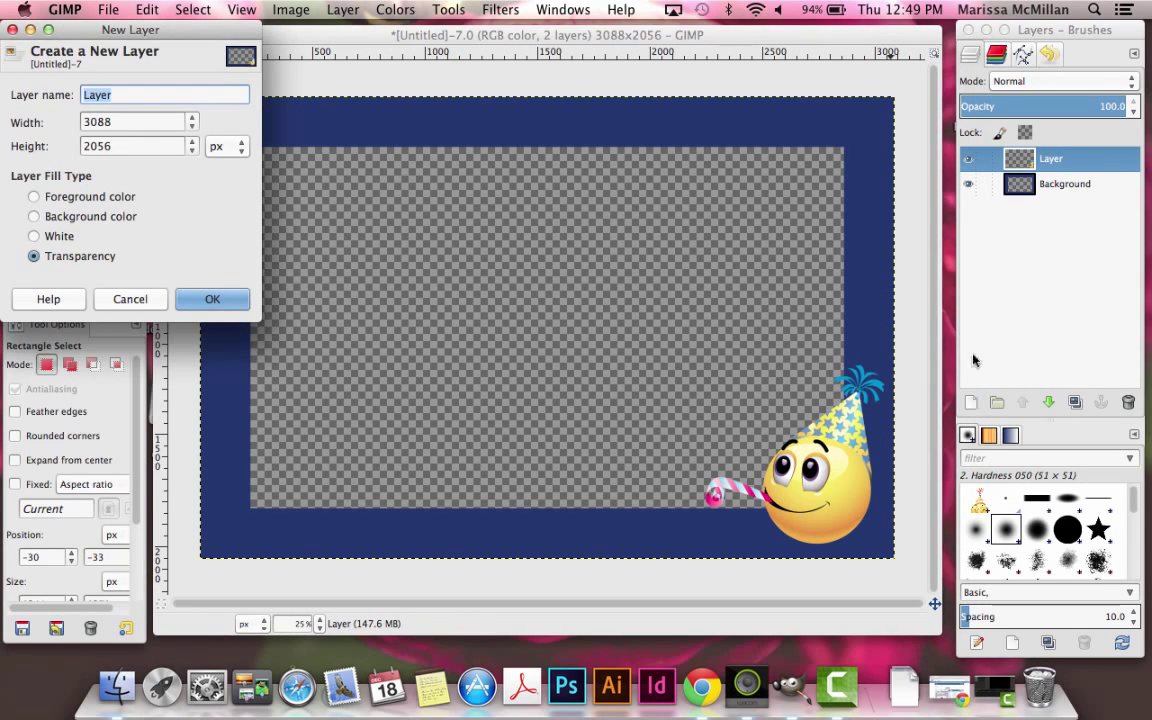
click(221, 300)
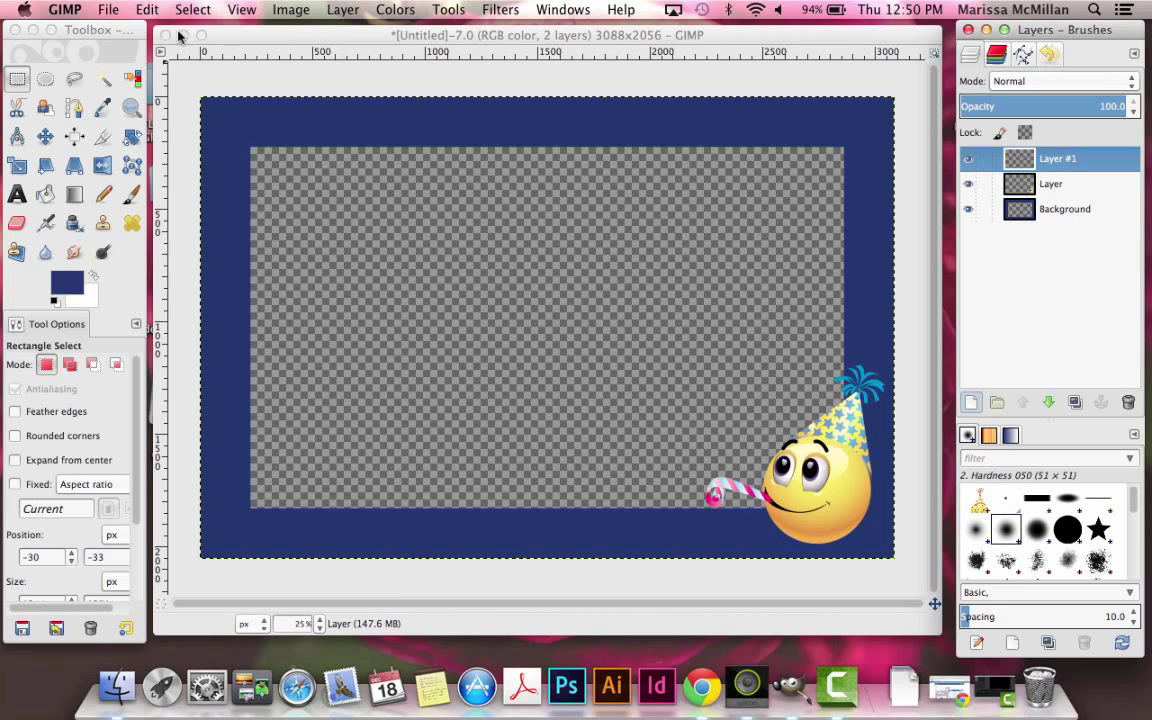
click(146, 10)
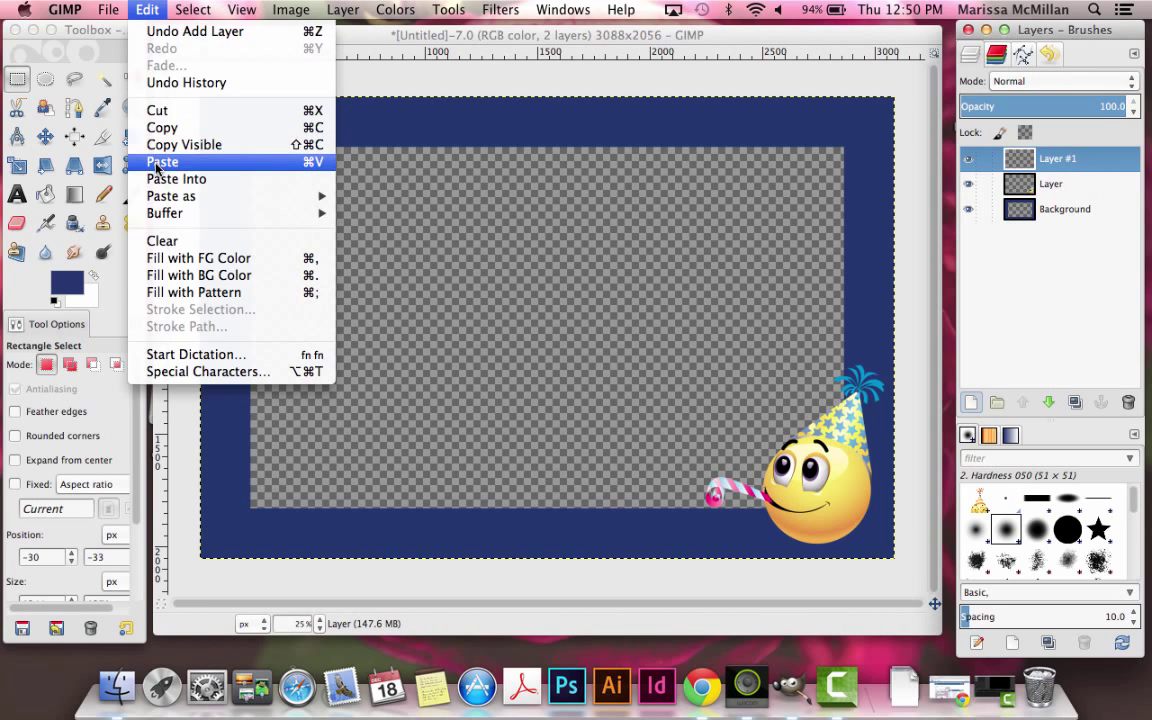
click(198, 155)
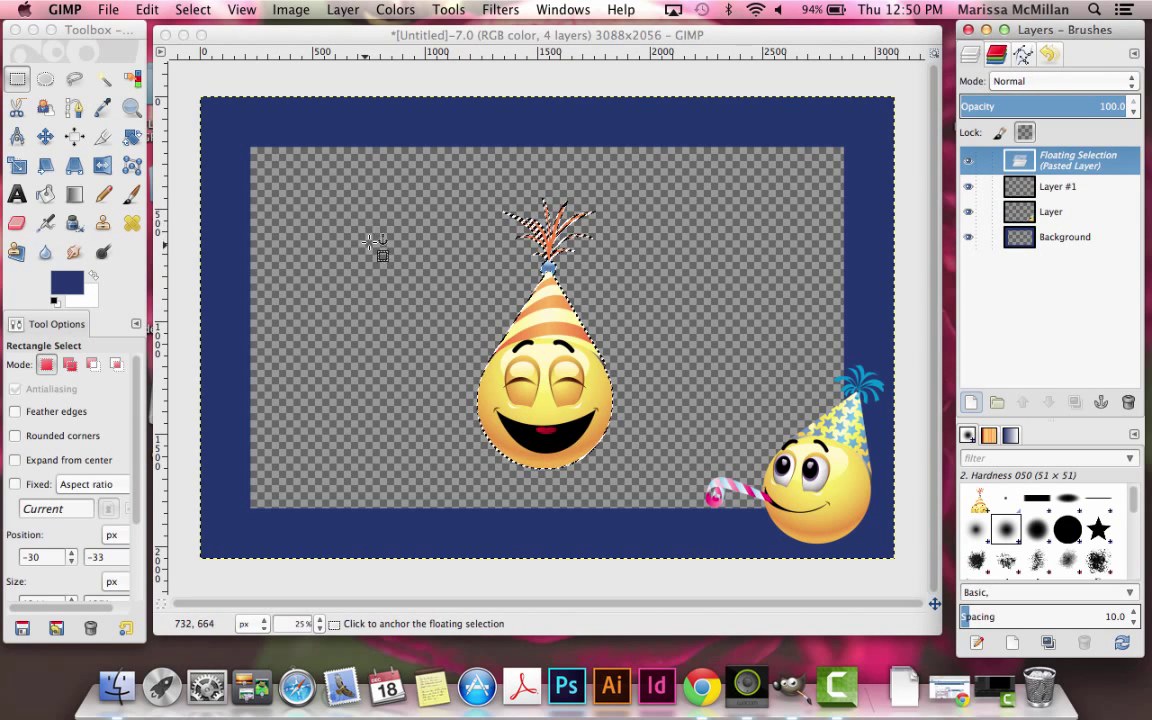
Step: Scale the emoji to 960×979 px, place it in the lower-left corner, and anchor it
click(18, 167)
click(545, 380)
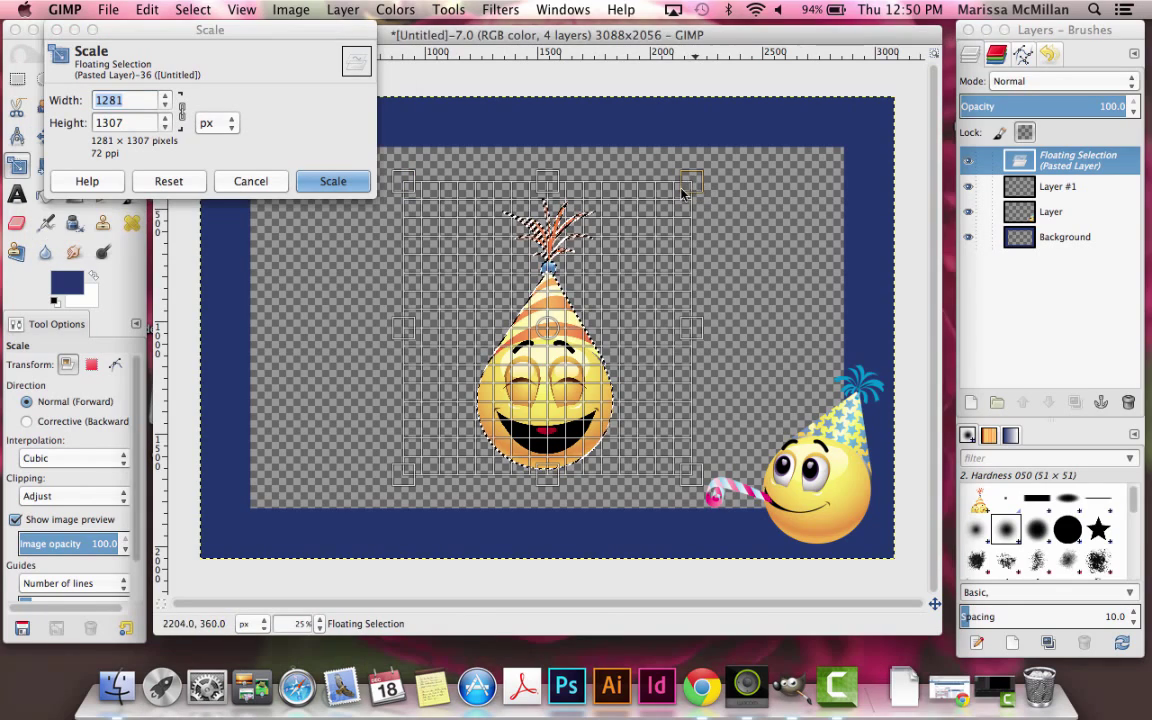
drag(679, 188, 632, 248)
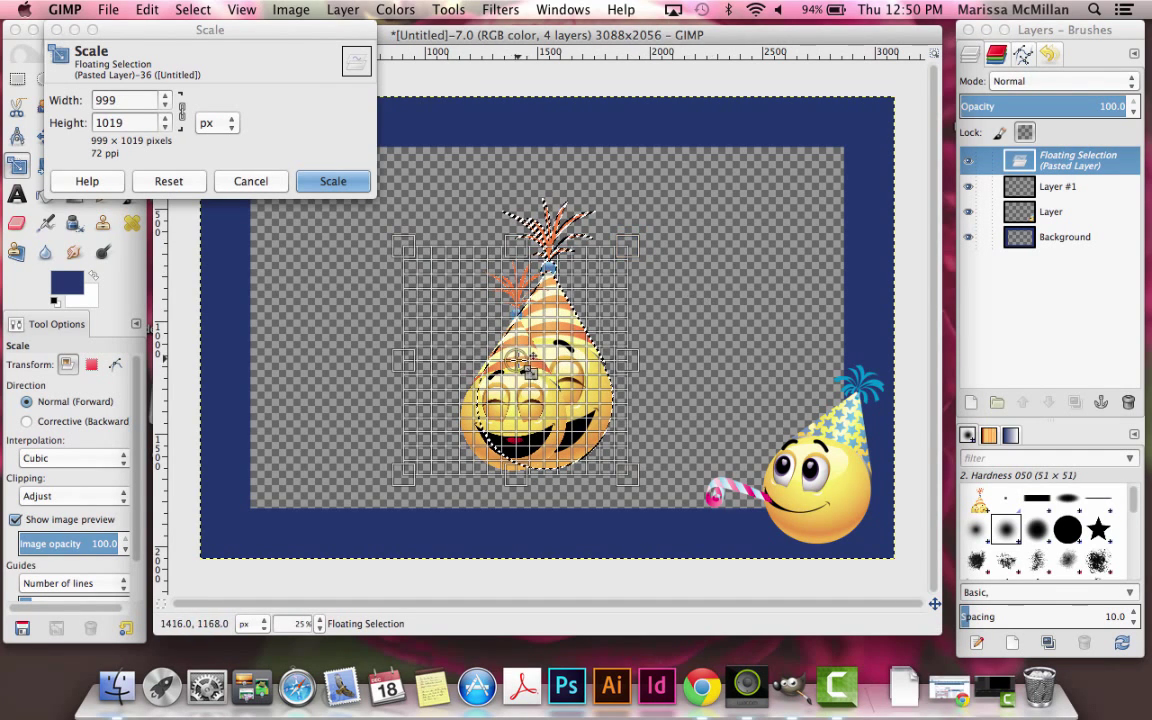
drag(513, 380, 267, 432)
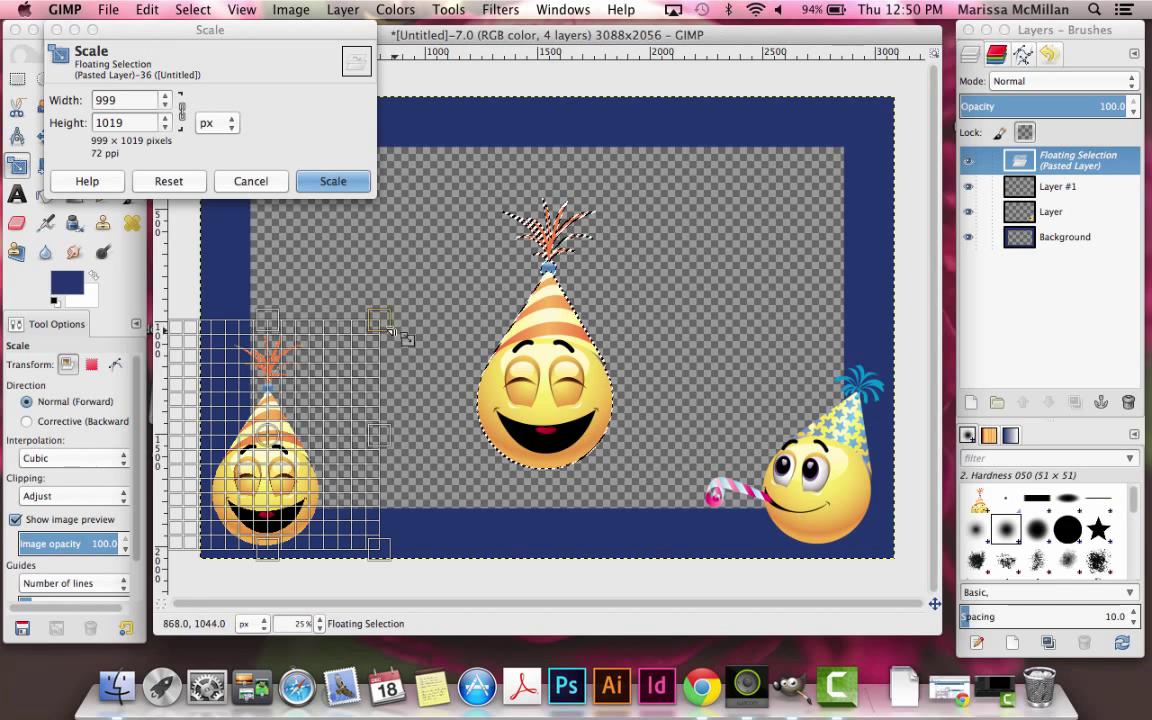
drag(394, 325, 386, 339)
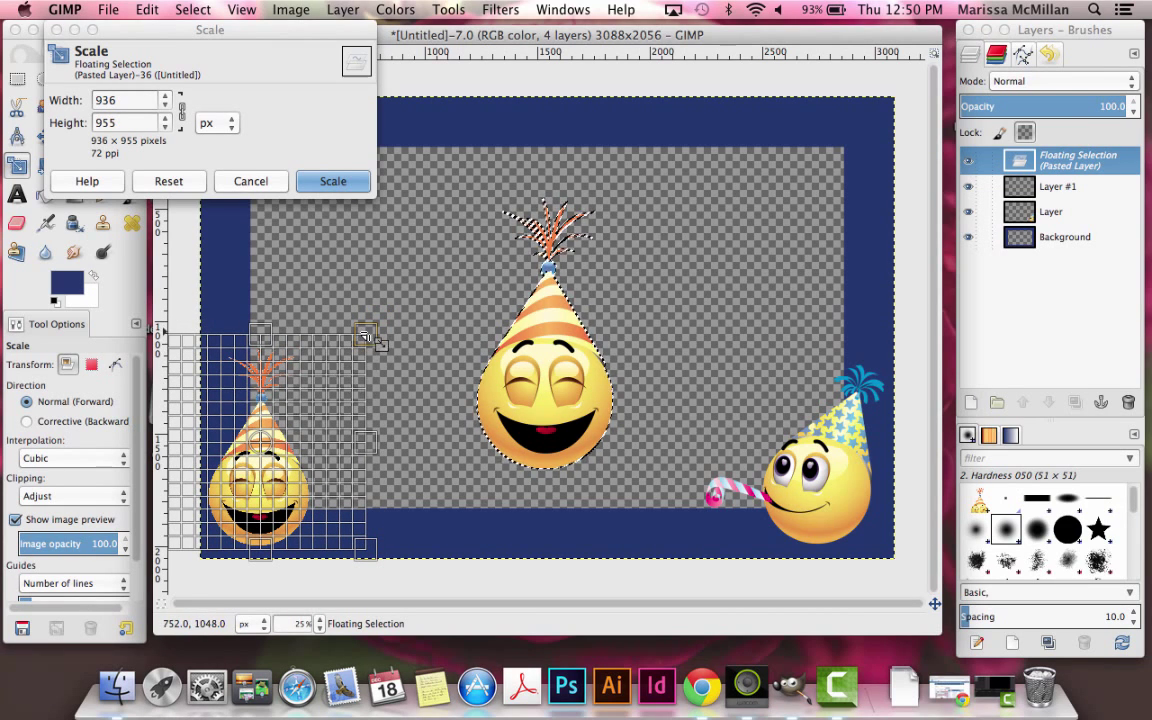
drag(366, 334, 372, 329)
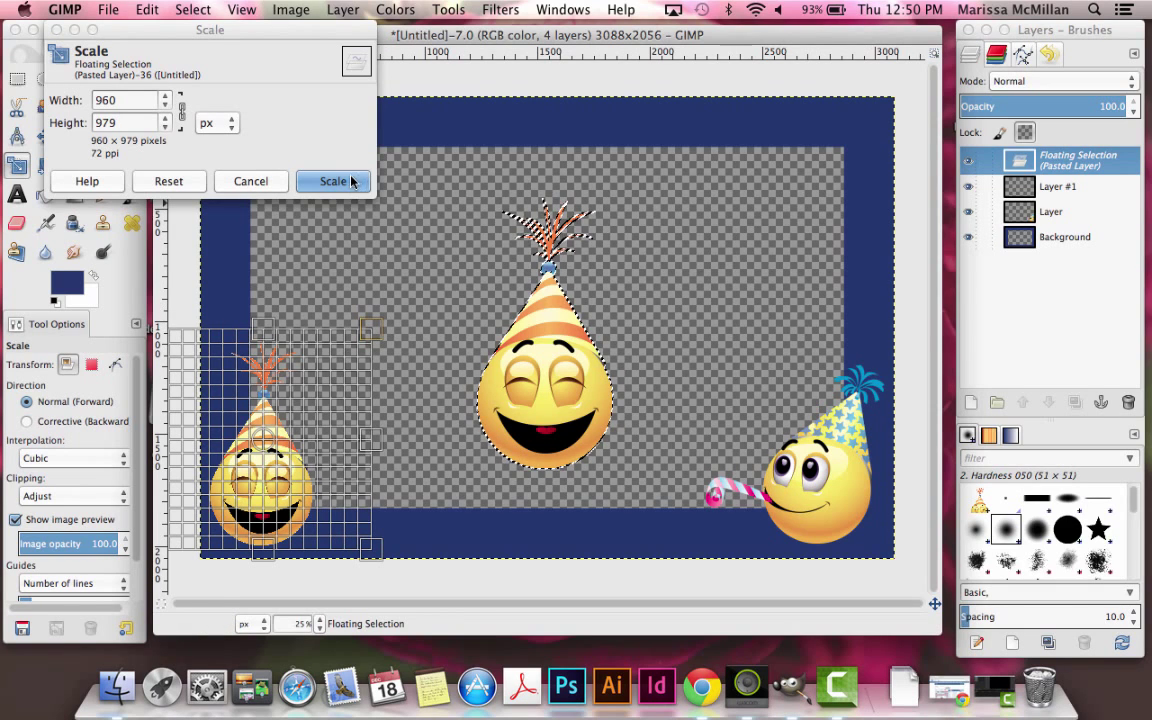
drag(264, 440, 269, 440)
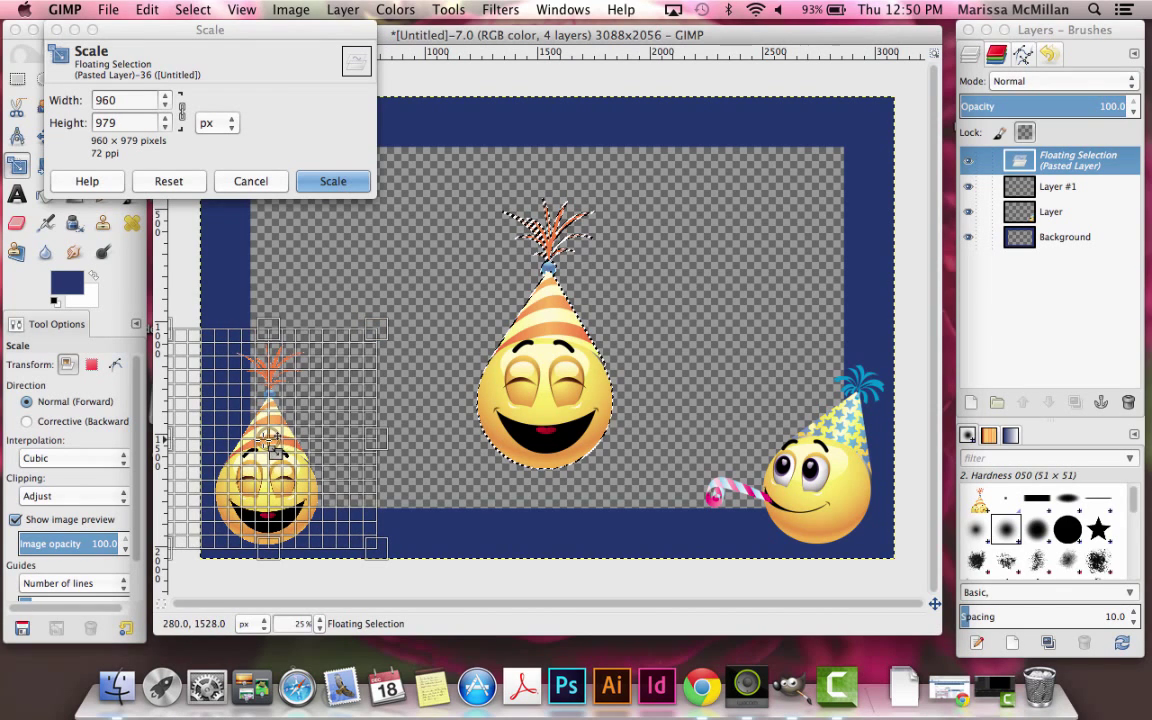
click(333, 182)
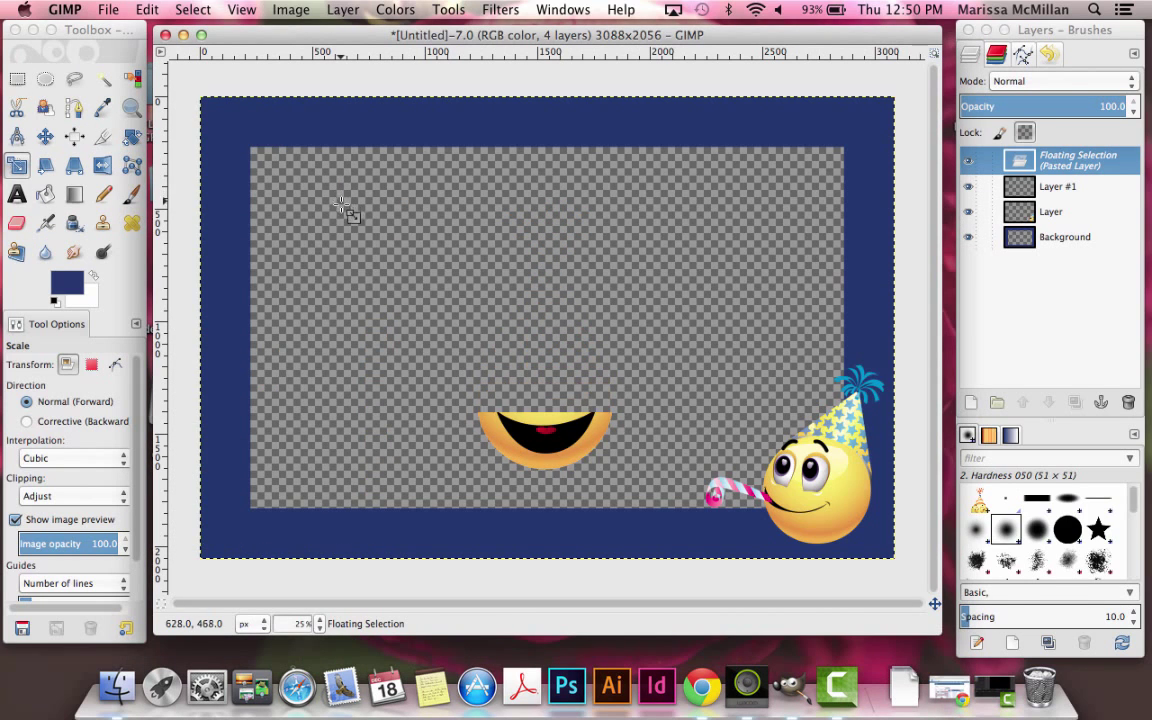
click(17, 78)
click(165, 90)
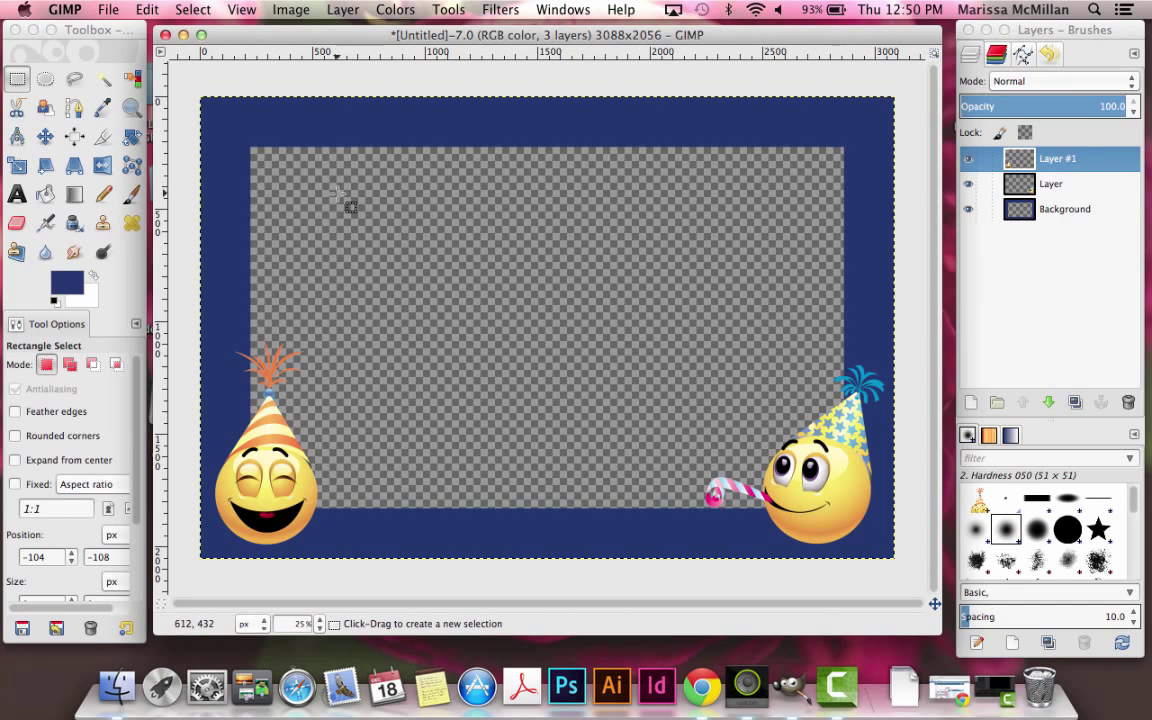
Step: Type 'Happy Birthday' plus the recipient's name in a text box near the frame's top, then select it
click(17, 195)
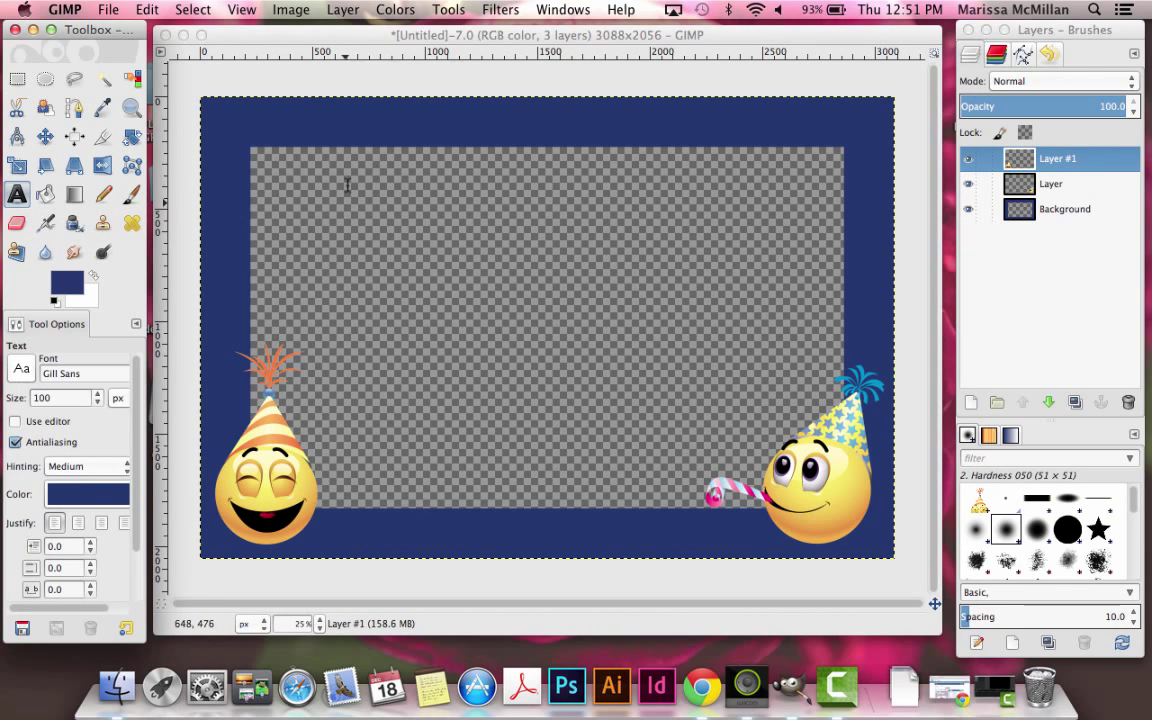
drag(359, 175, 808, 327)
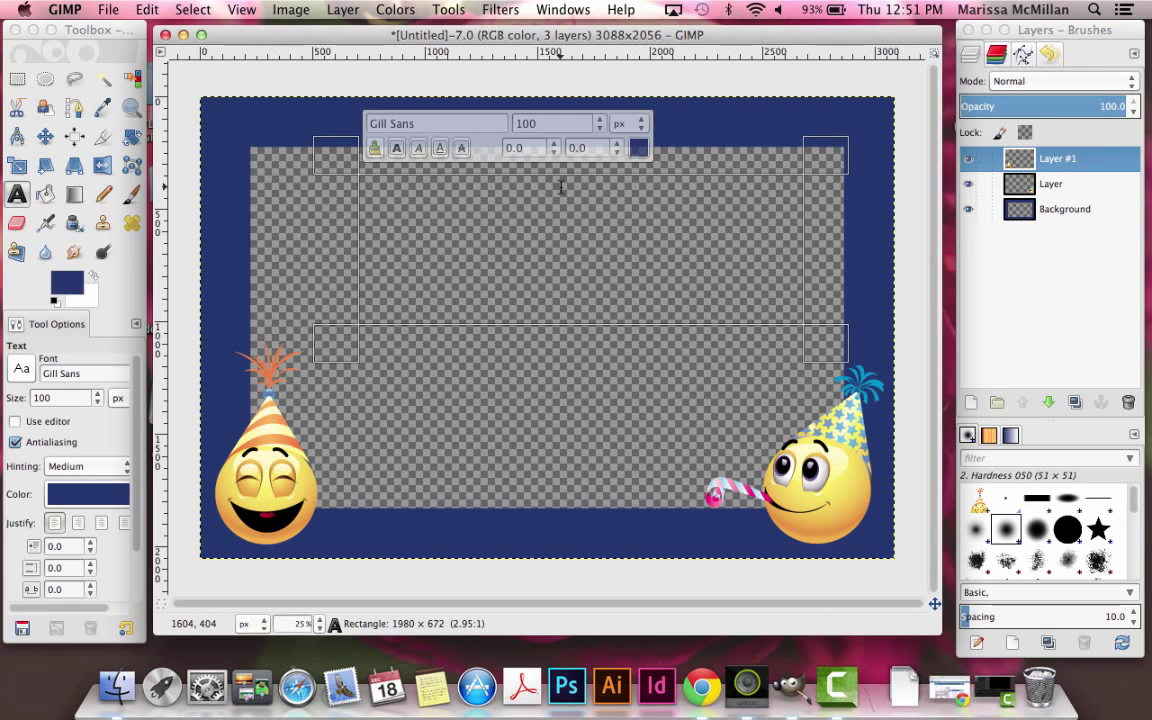
text(Happ)
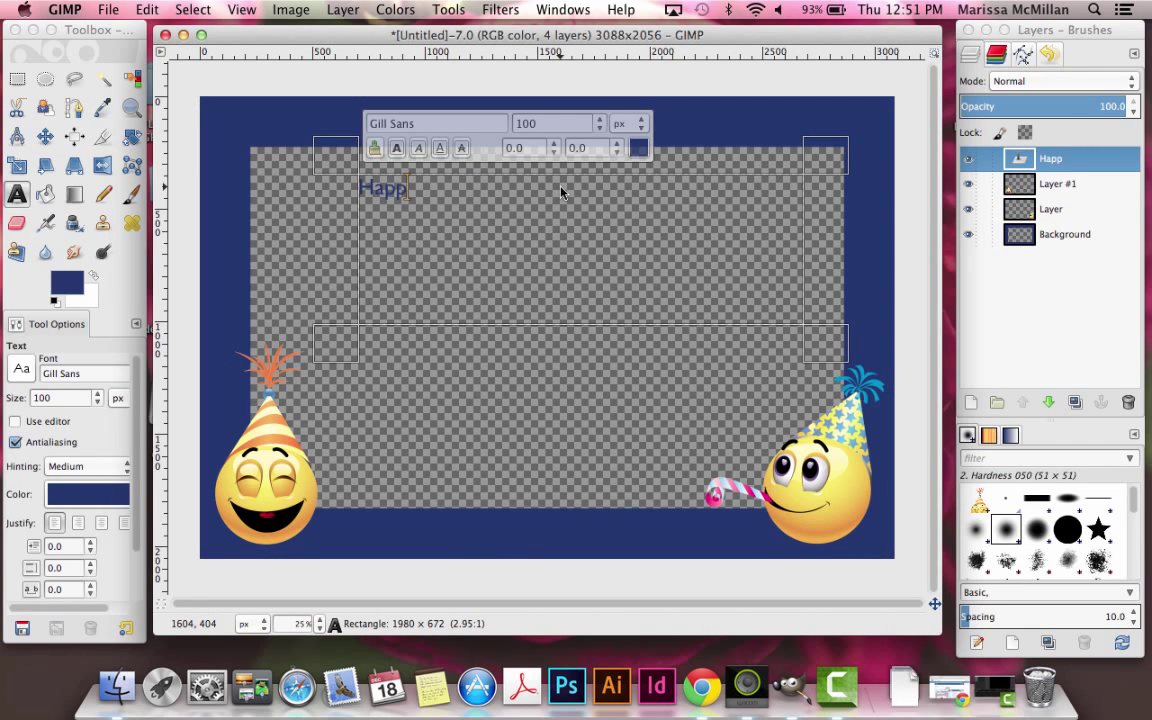
text(y Birthday)
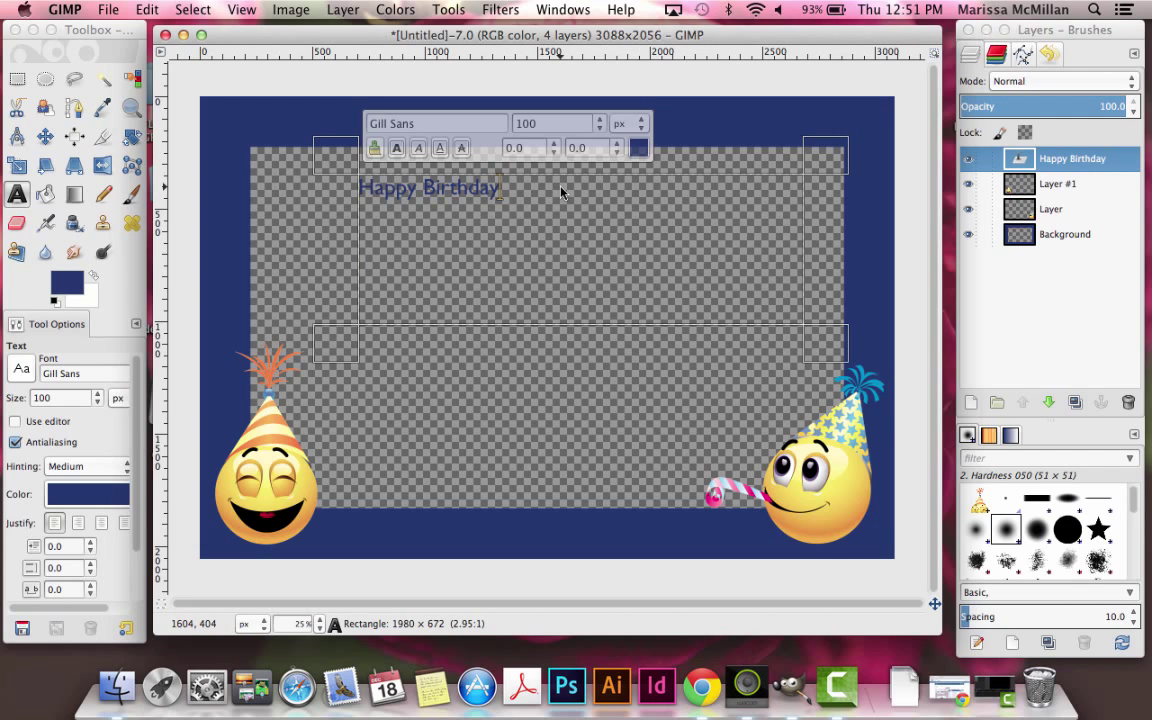
text( Alex!)
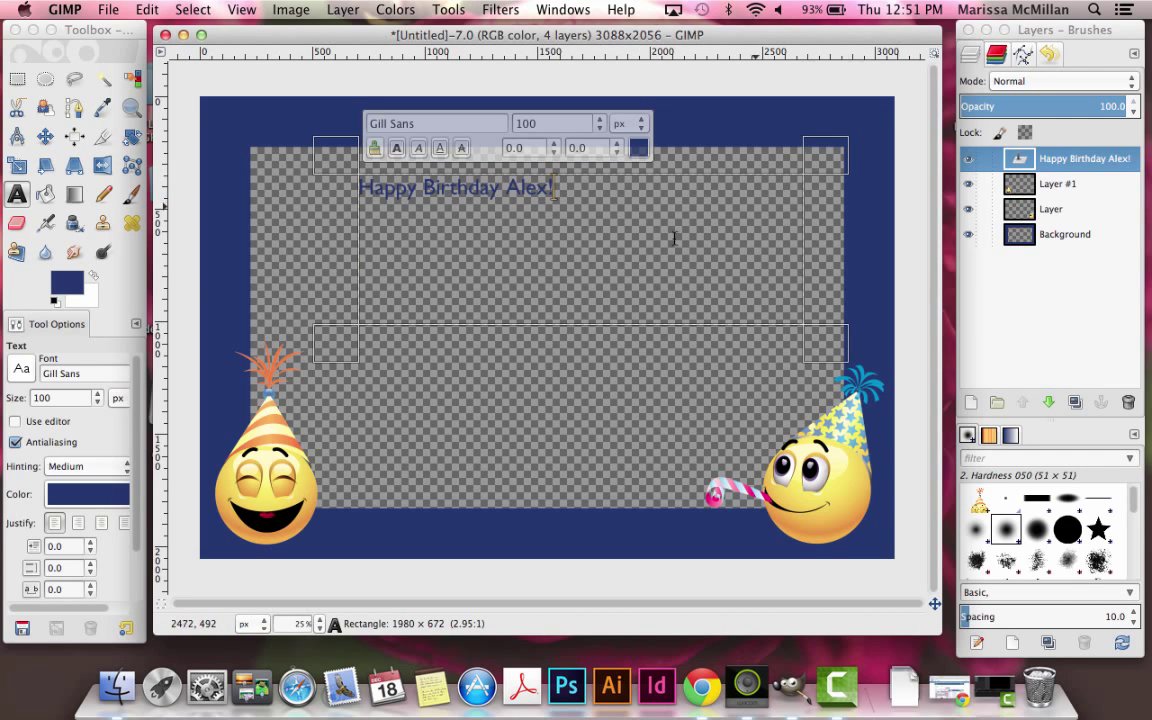
drag(558, 190, 355, 185)
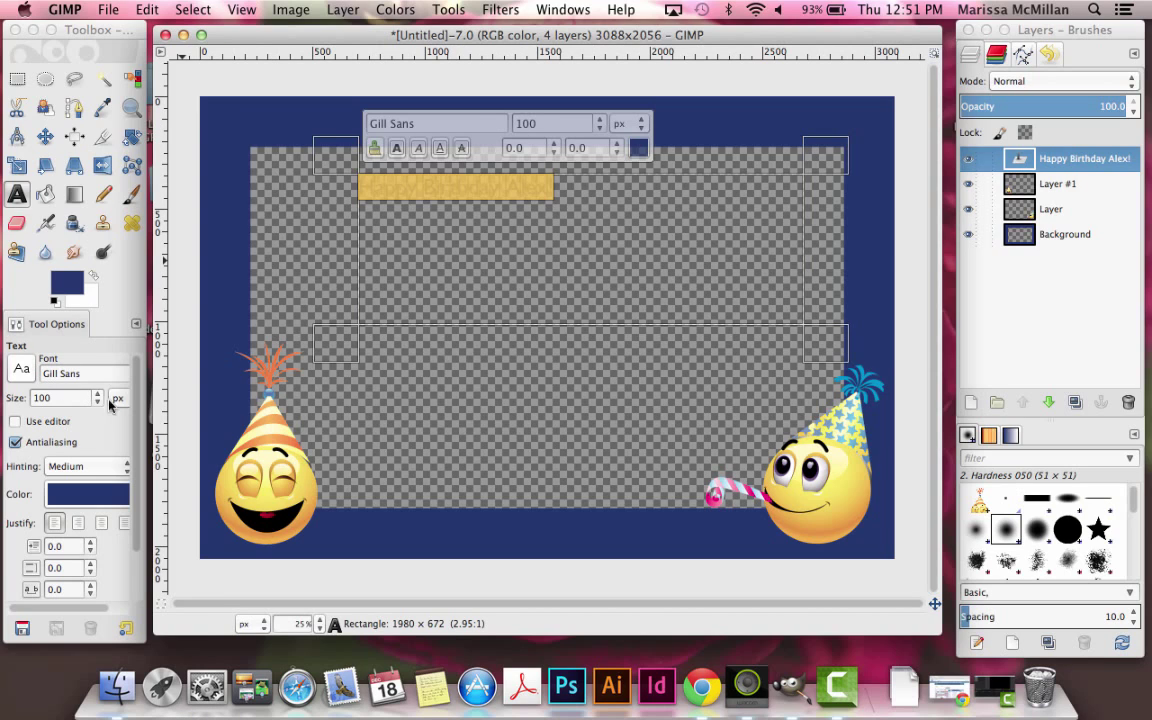
Step: Make the selected greeting 150 px Cochin Bold Italic and bring up its colour chooser
double_click(68, 397)
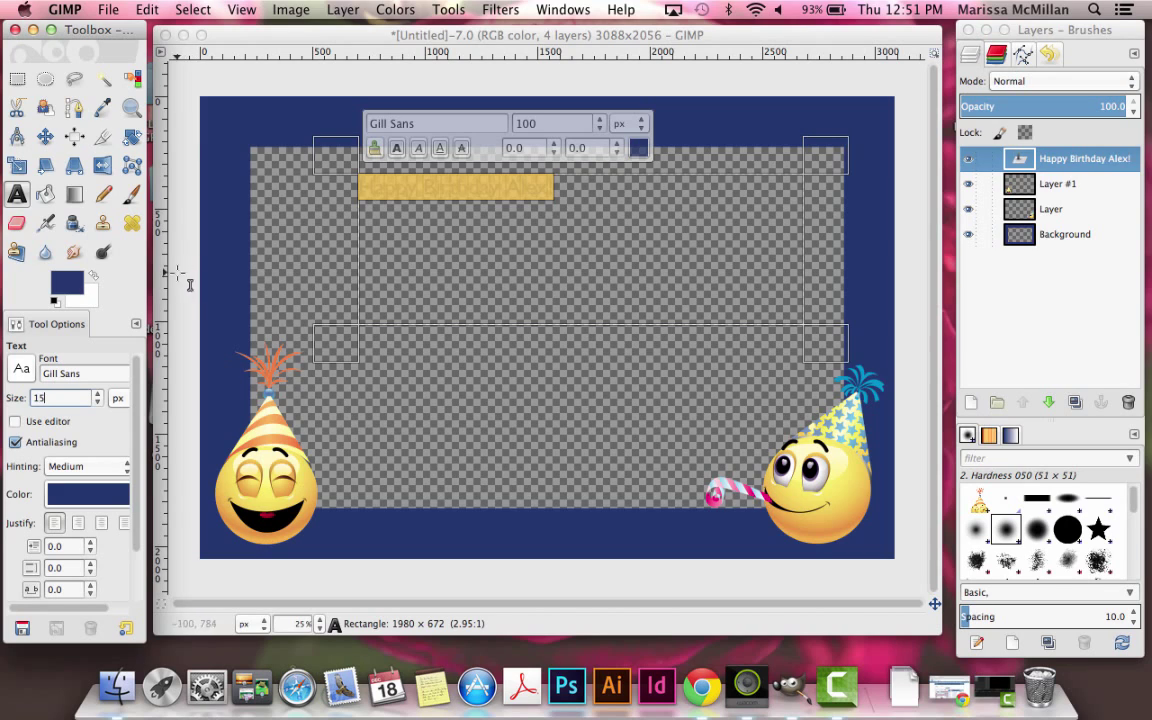
text(150)
key(Return)
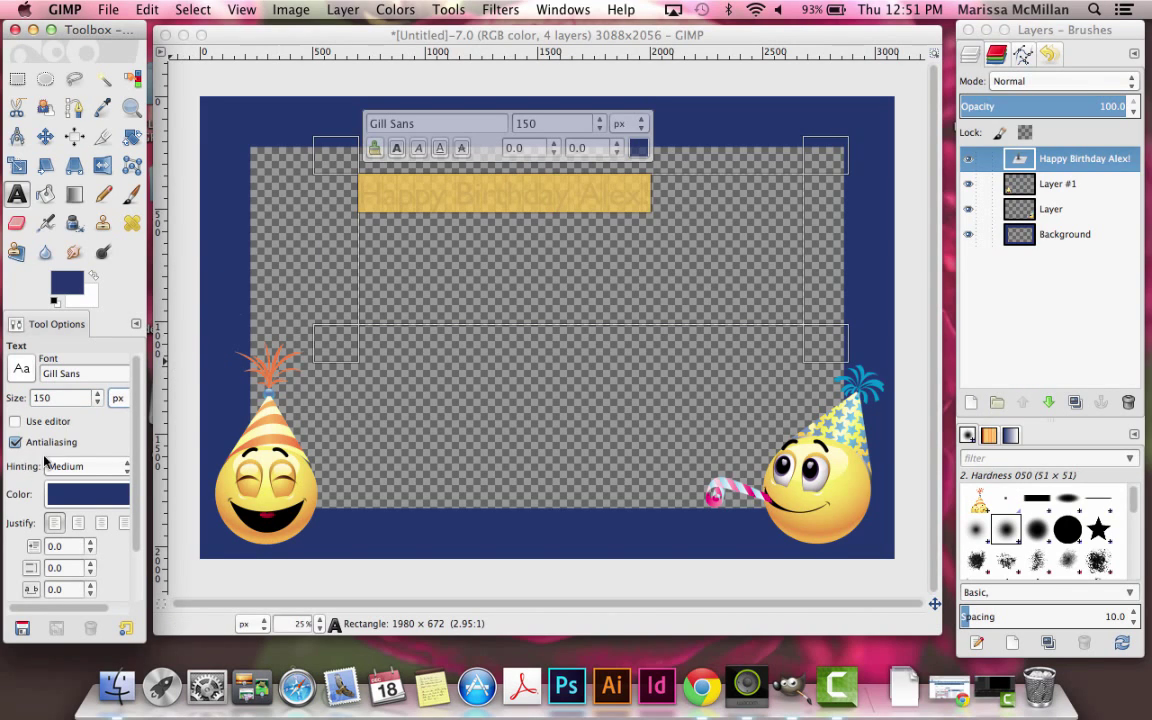
click(22, 370)
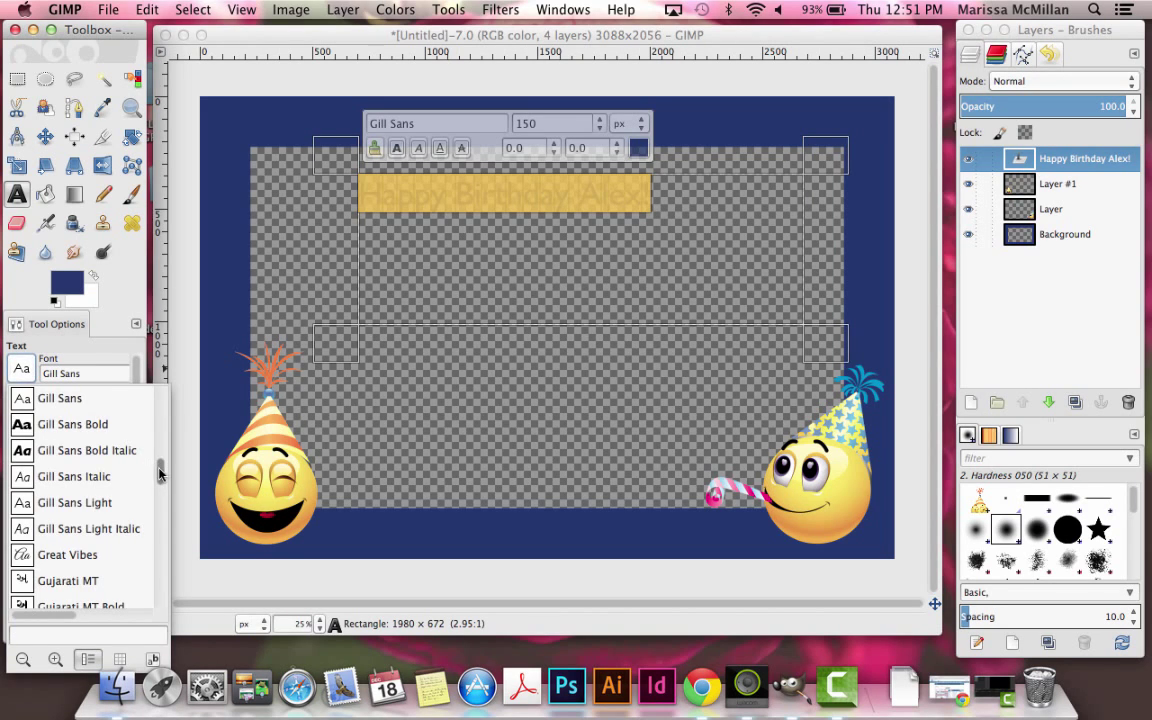
scroll(160, 473, up, 10)
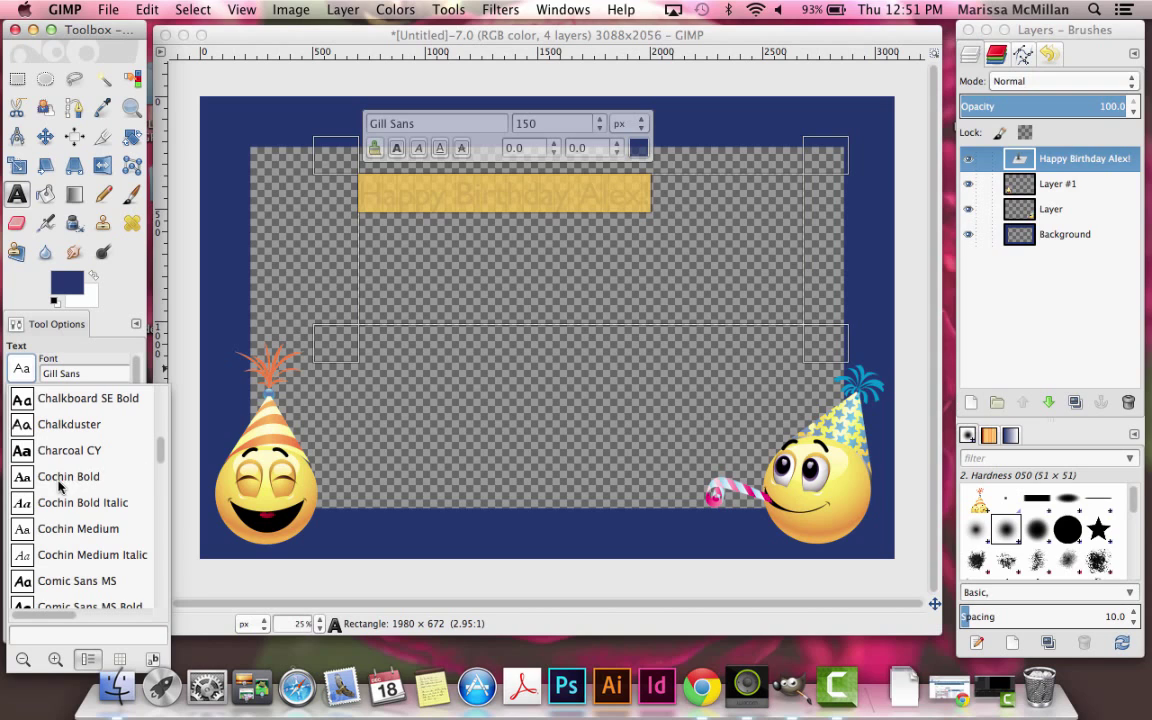
click(51, 505)
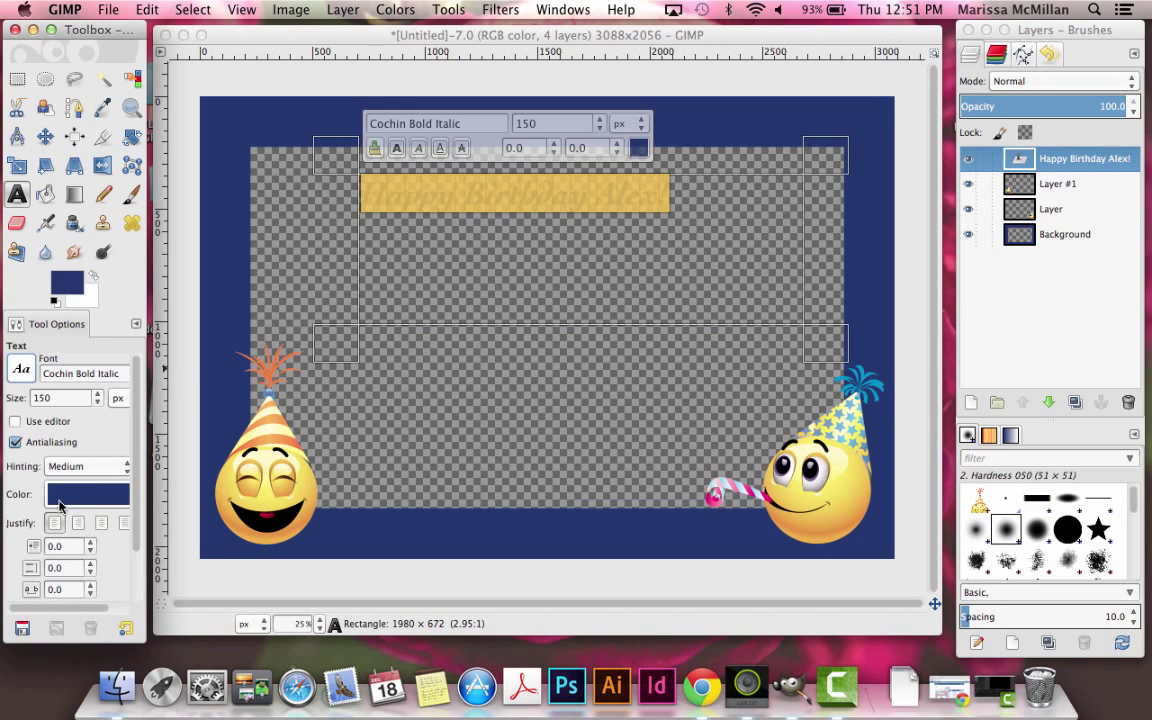
click(636, 150)
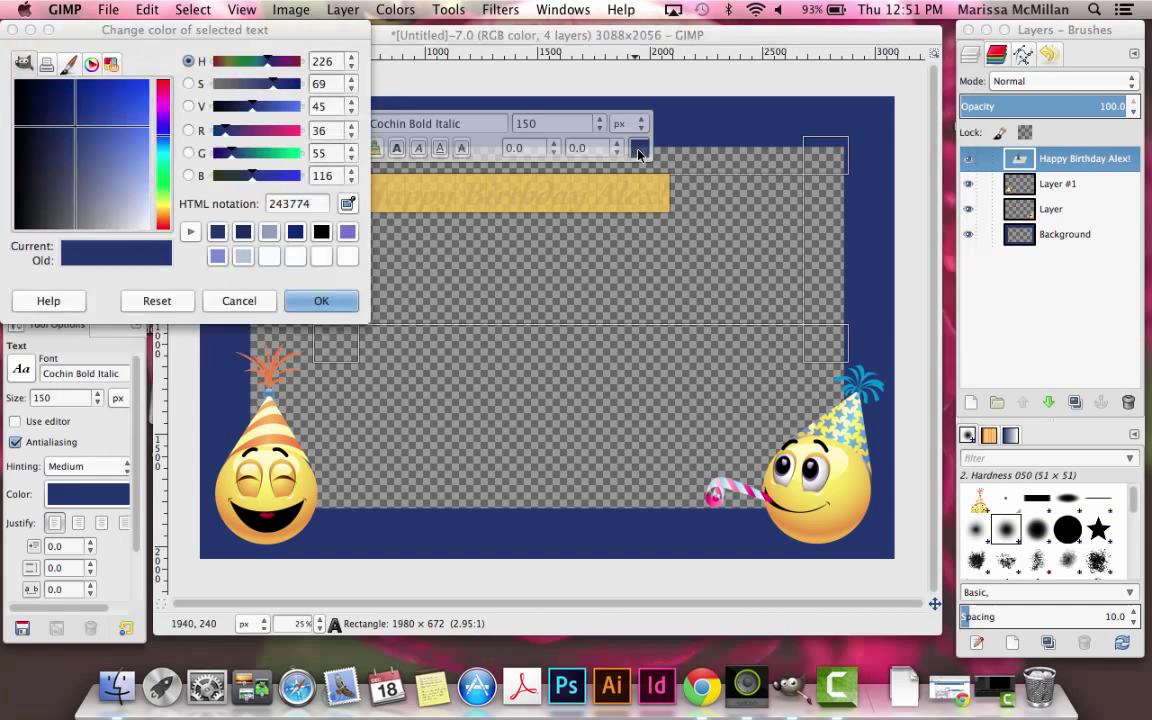
Step: Apply a slightly darker, greyer version of the recent light blue to the greeting
click(243, 257)
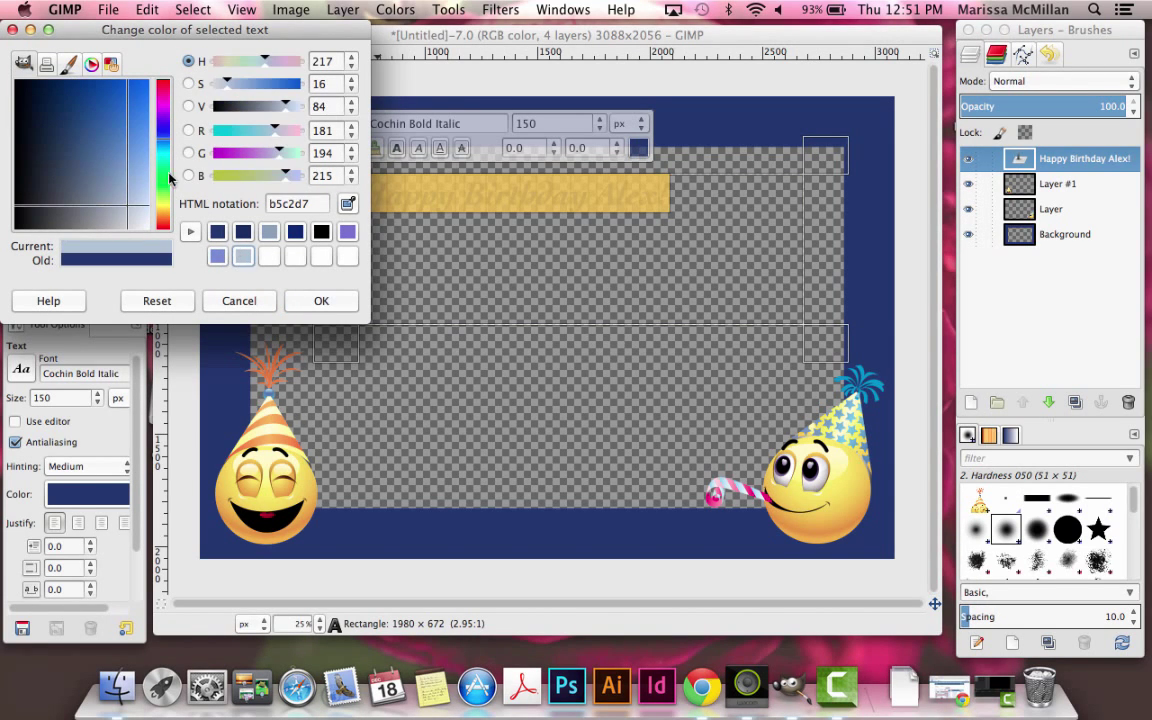
drag(125, 155, 110, 203)
click(320, 301)
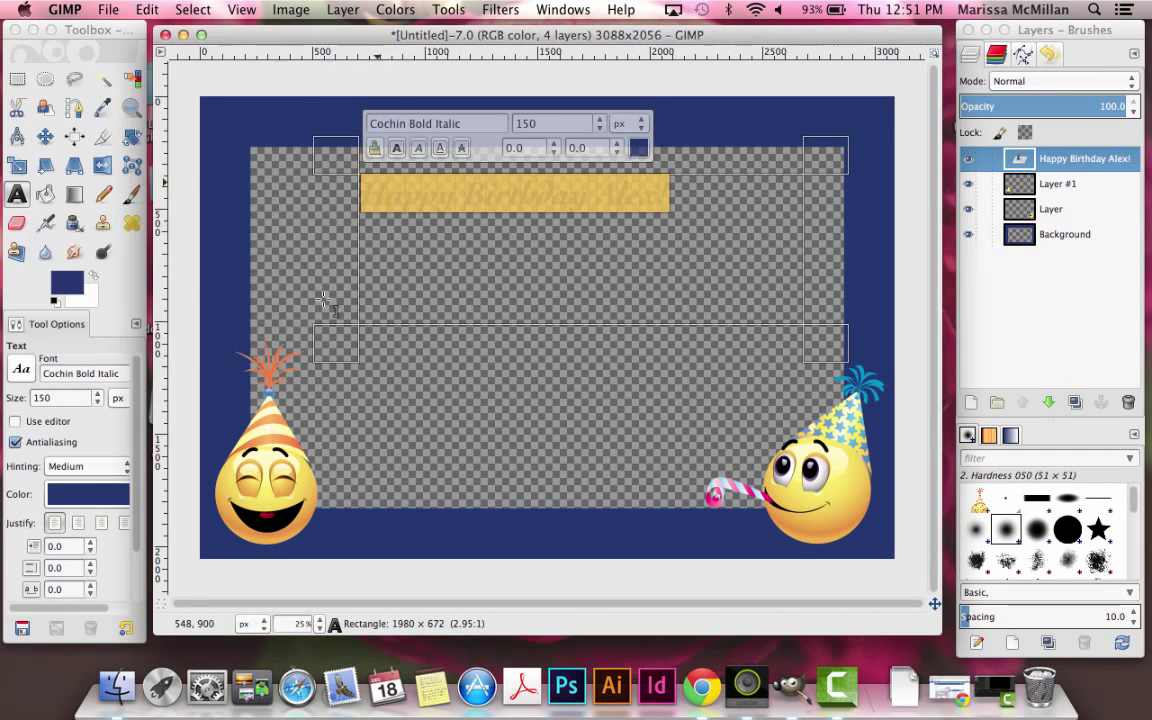
click(677, 190)
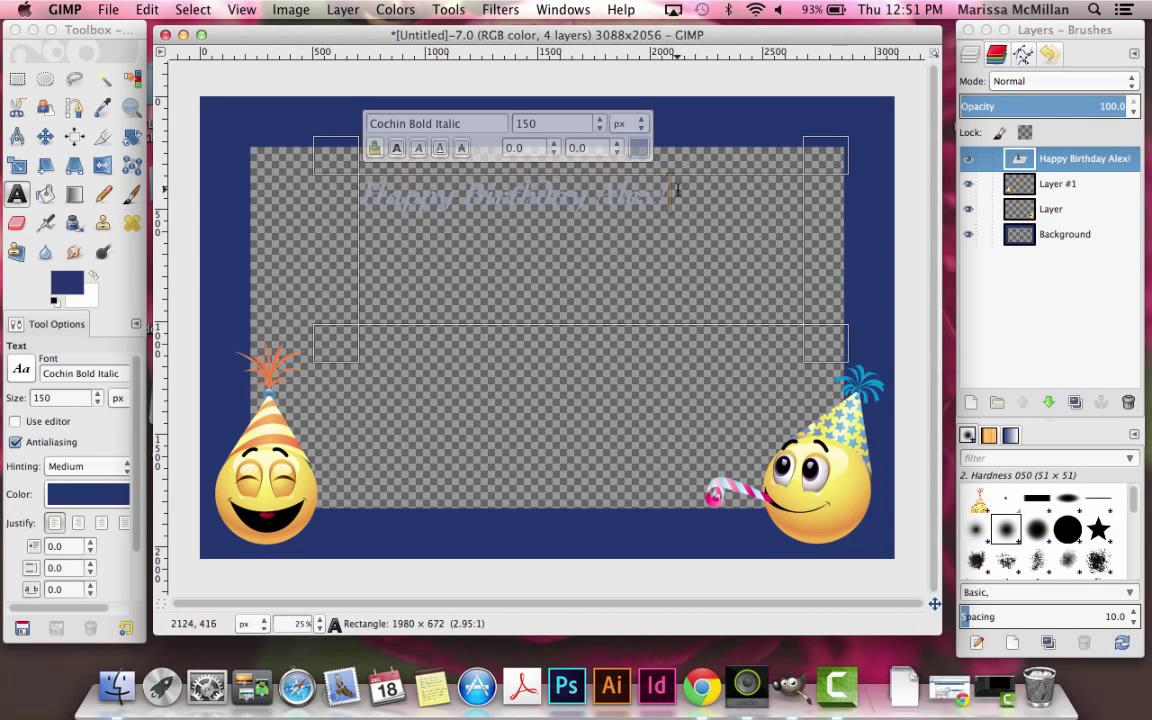
drag(687, 194, 355, 185)
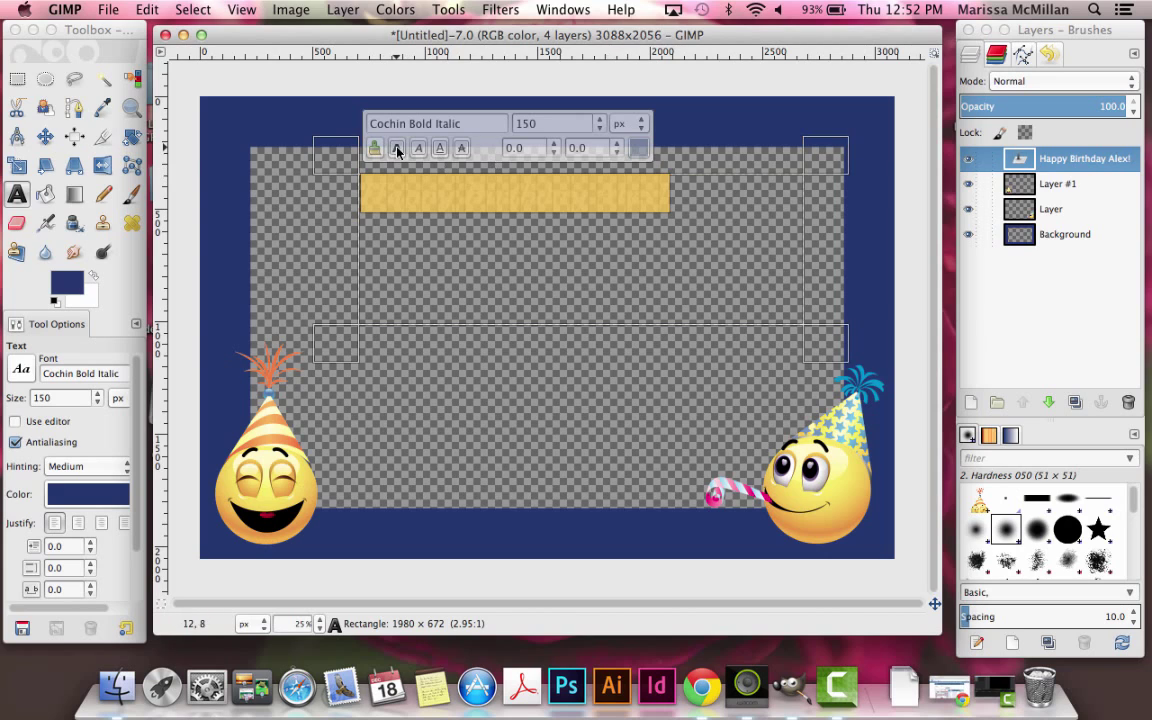
click(680, 190)
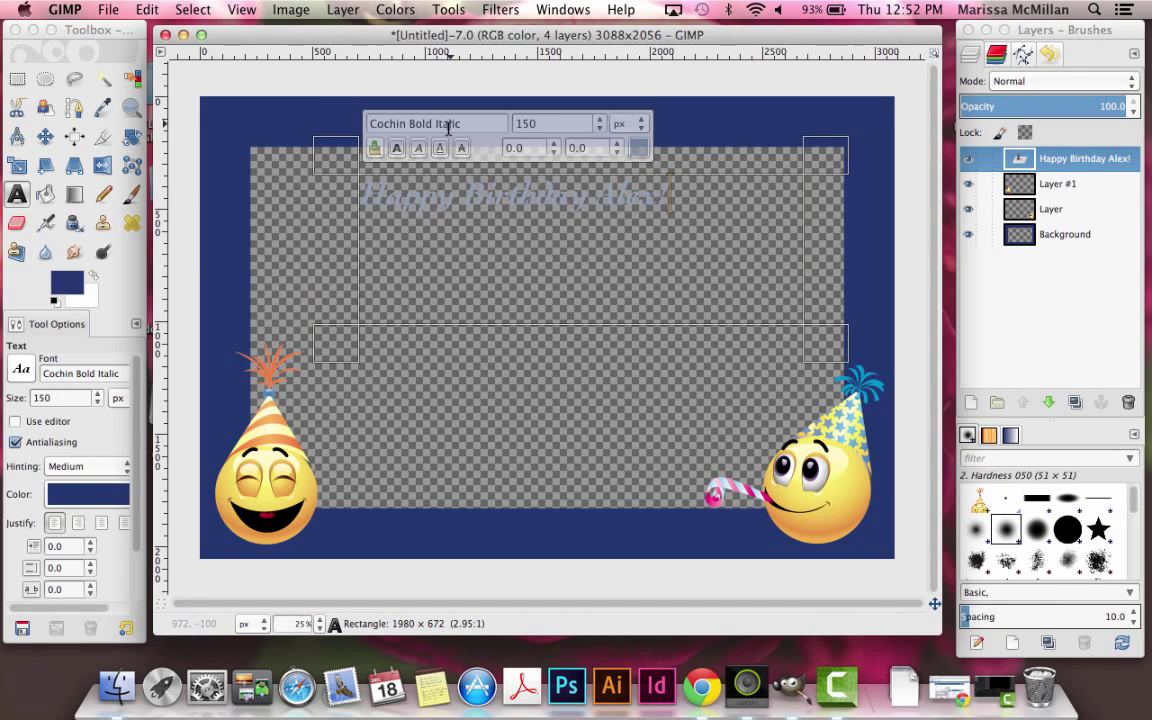
Step: Move the greeting text up into the top navy border, centred above the opening
click(47, 139)
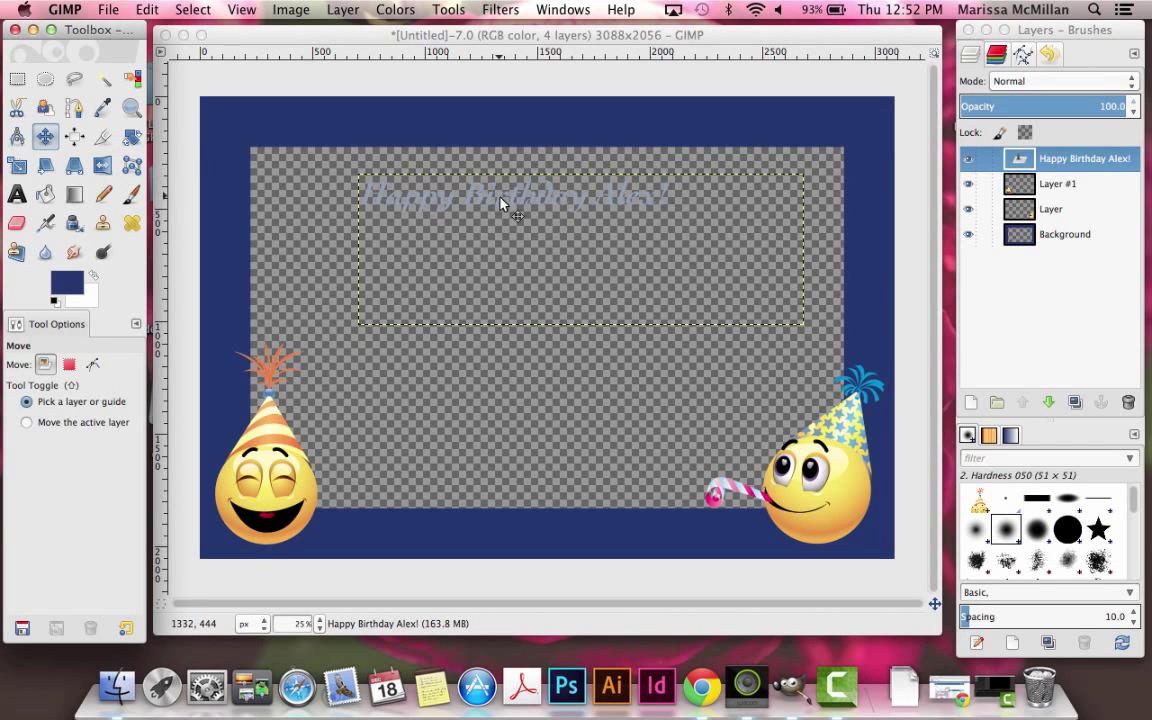
drag(501, 204, 540, 145)
key(ctrl+z)
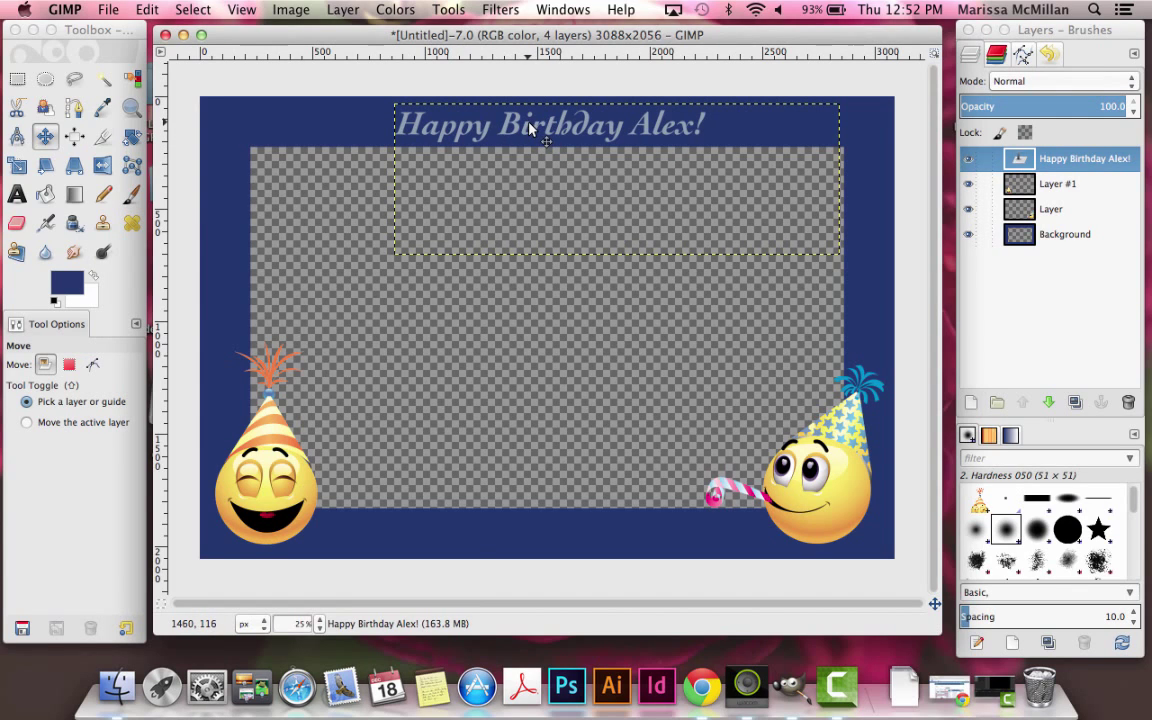
drag(530, 128, 528, 129)
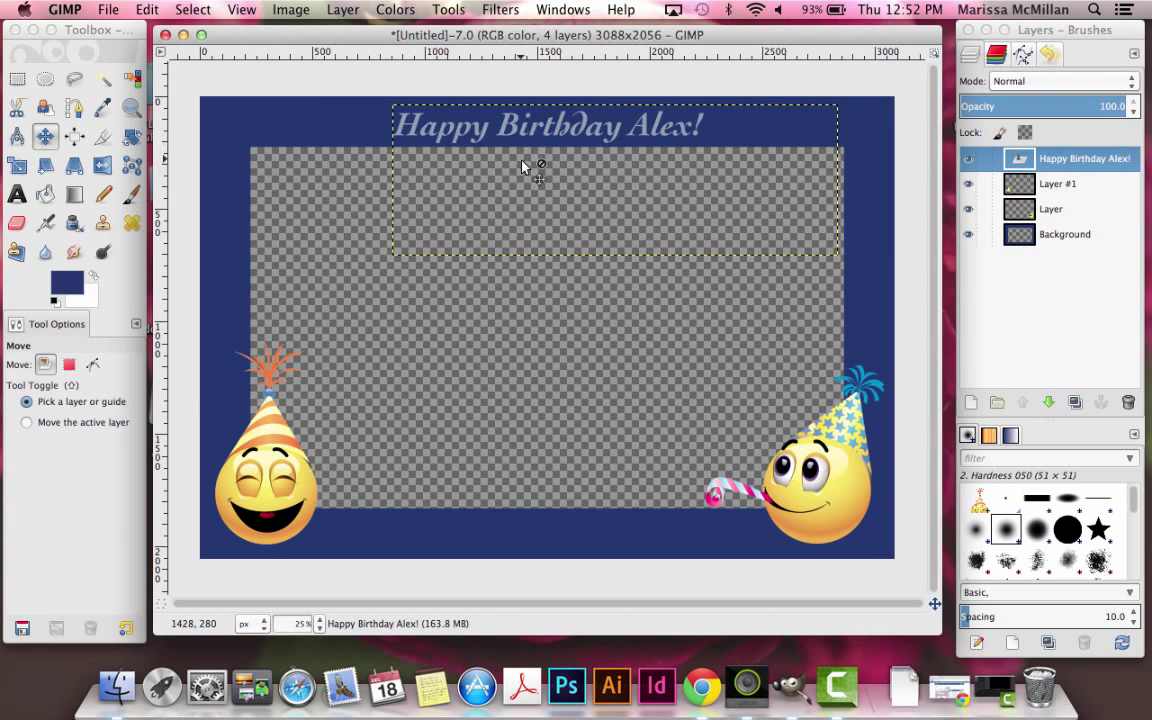
click(17, 79)
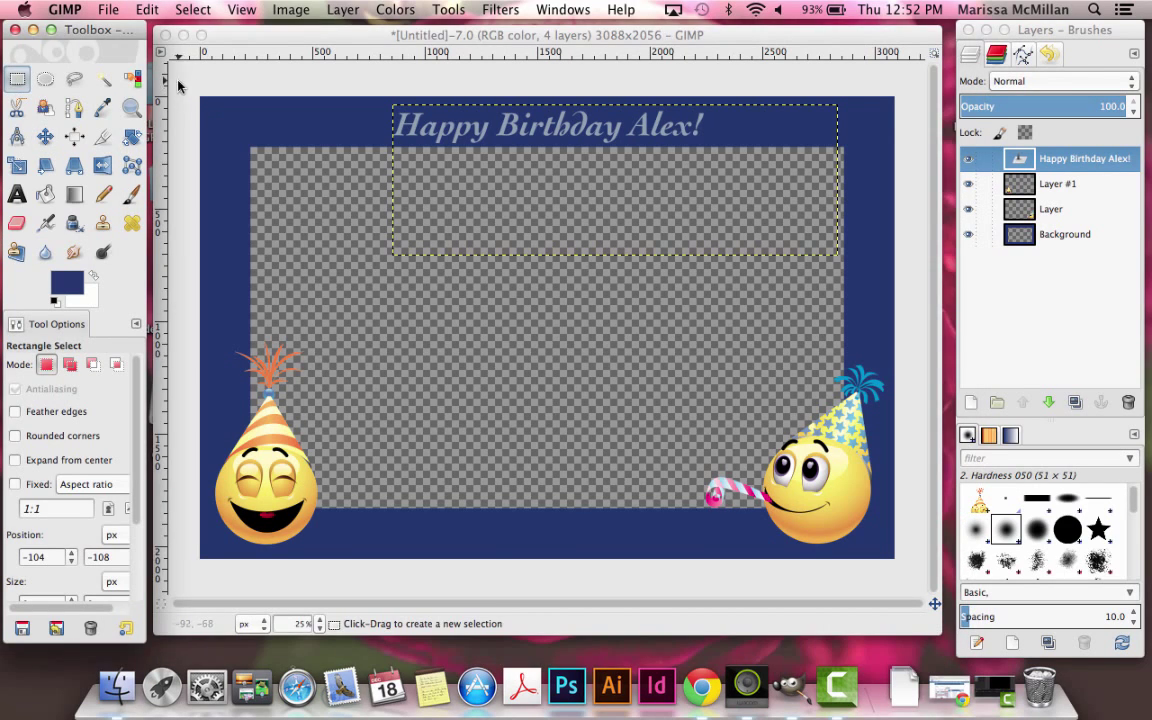
Step: Focus the birthday card image window and open the File menu
click(178, 87)
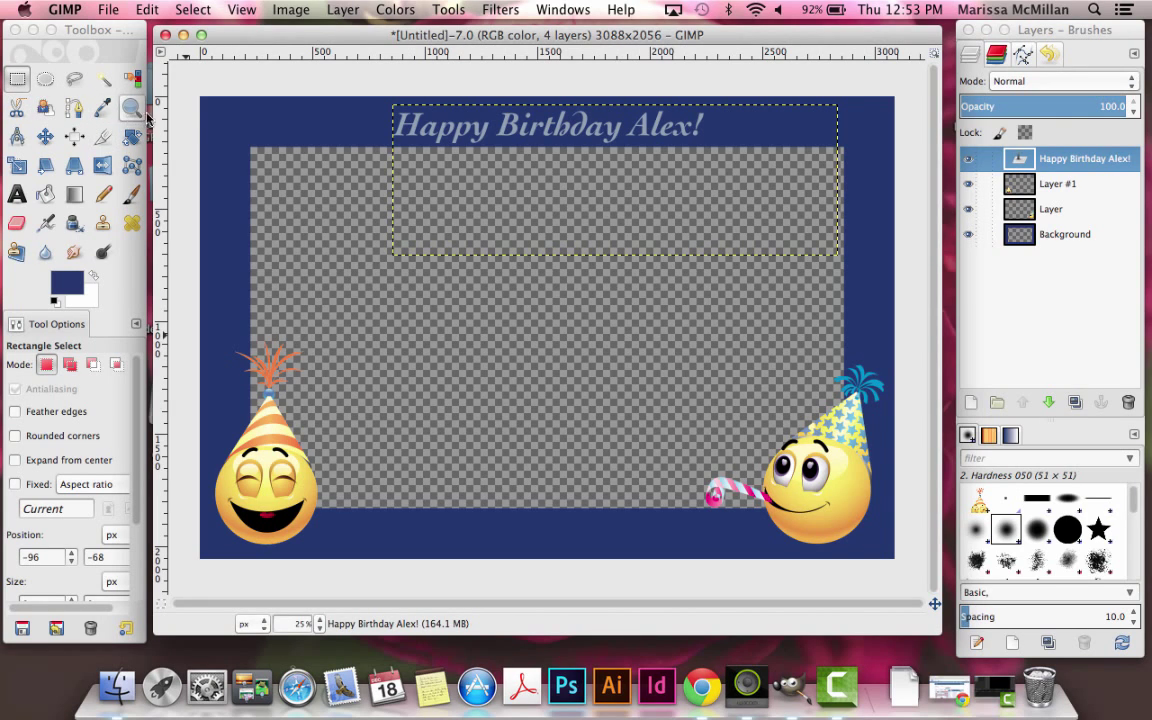
click(110, 10)
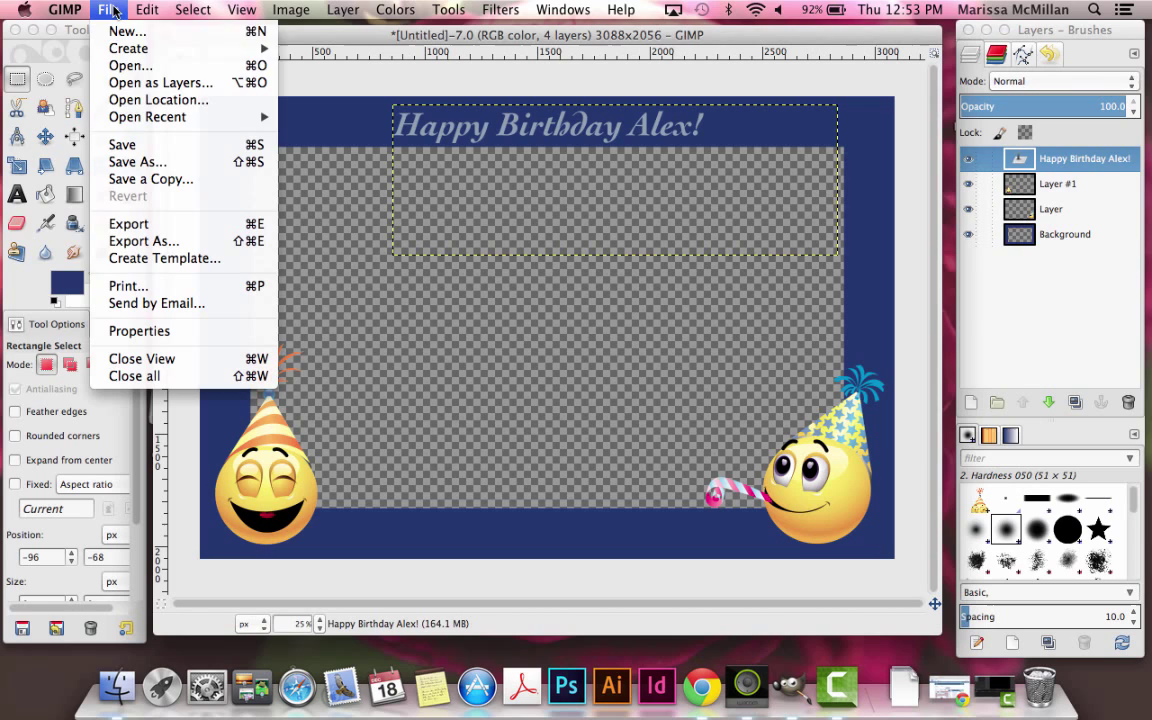
Step: Export the image to the Desktop as Practice_Border.png in PNG format
click(123, 225)
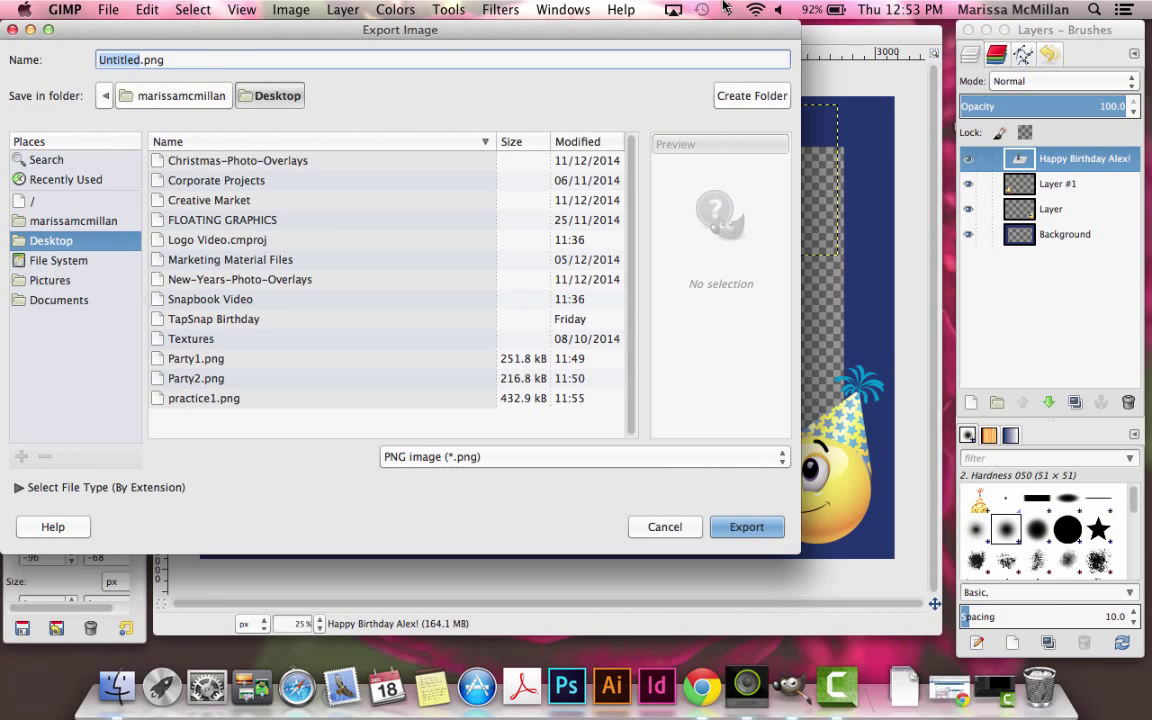
text(Practice_Border)
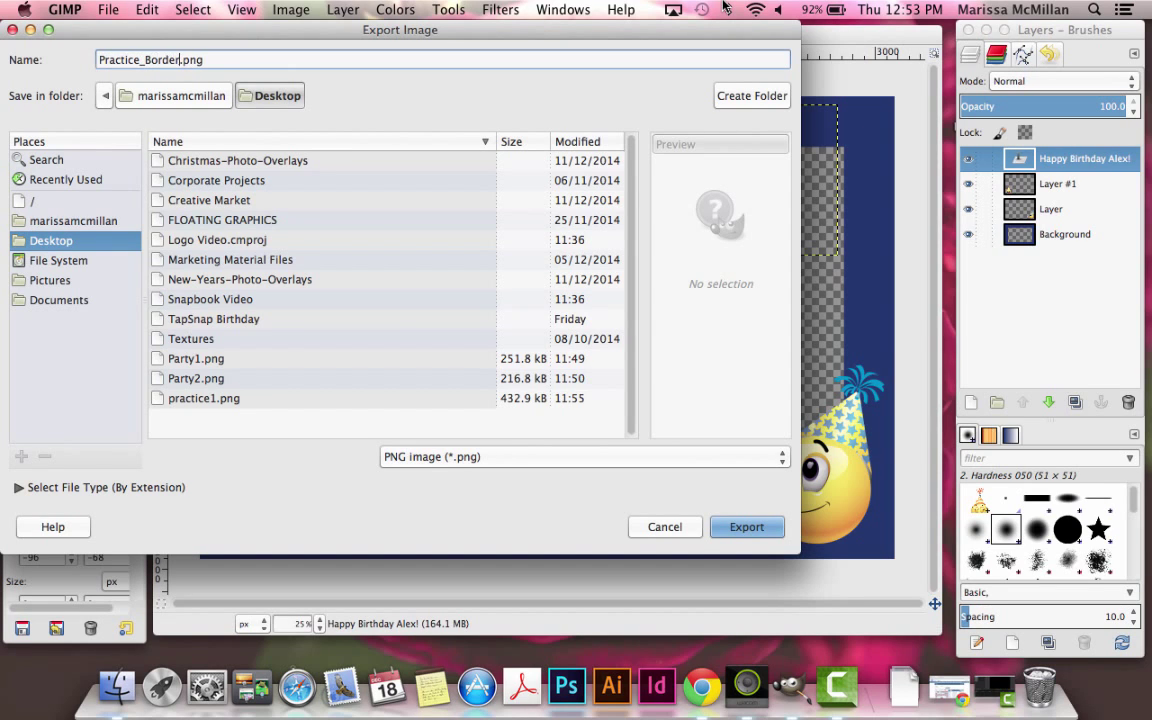
click(210, 60)
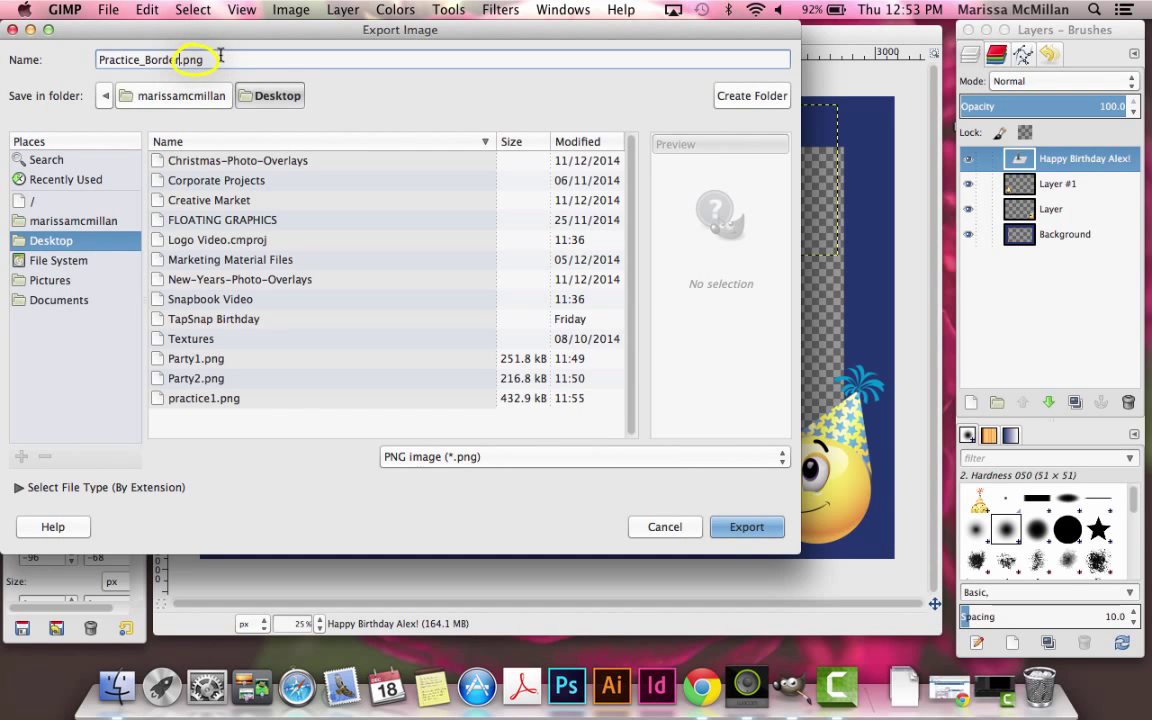
drag(211, 60, 193, 60)
click(187, 62)
click(416, 458)
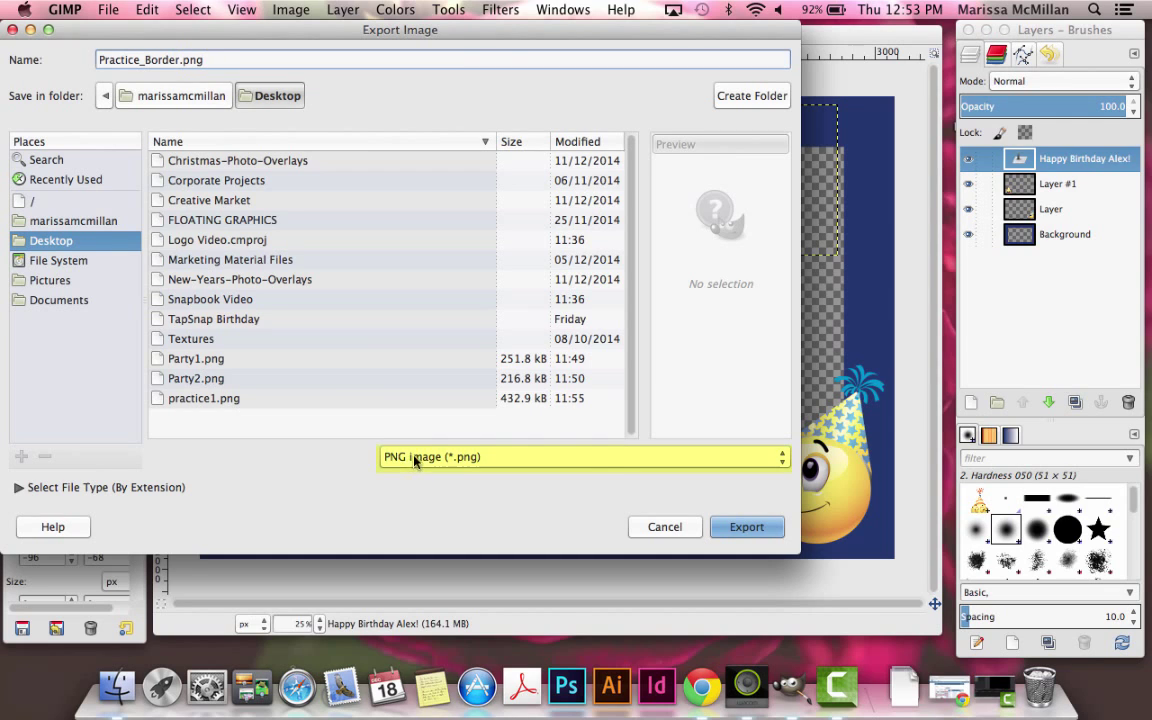
click(525, 458)
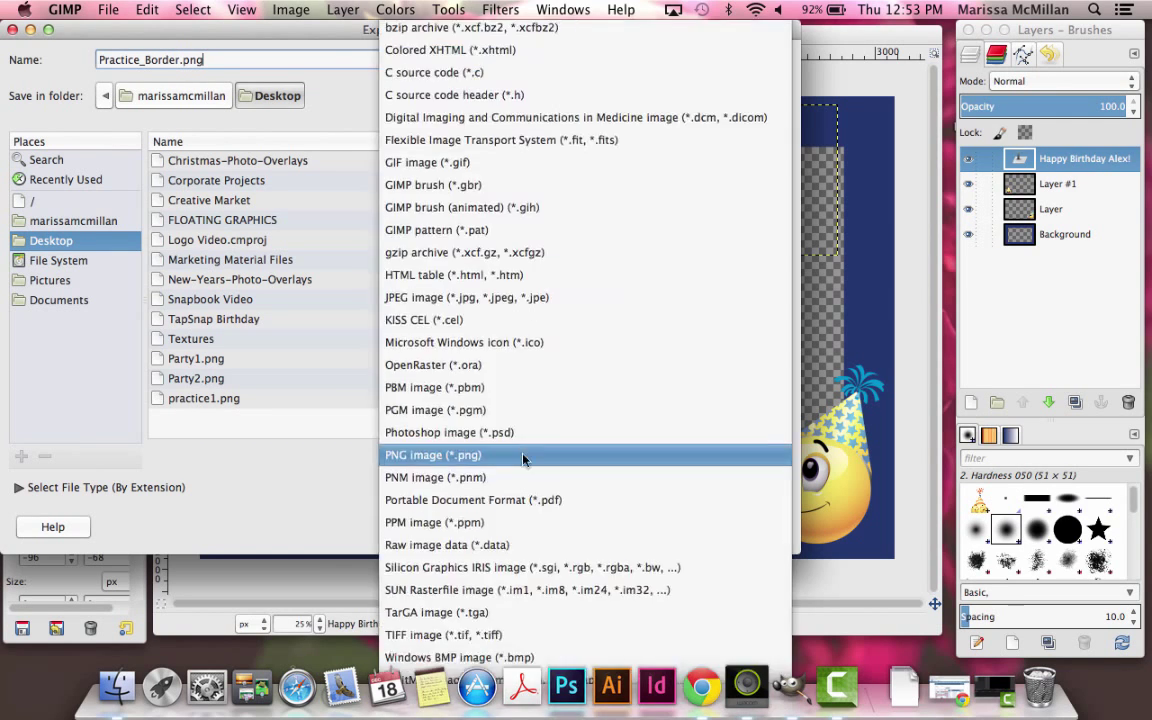
click(527, 456)
click(527, 456)
click(506, 464)
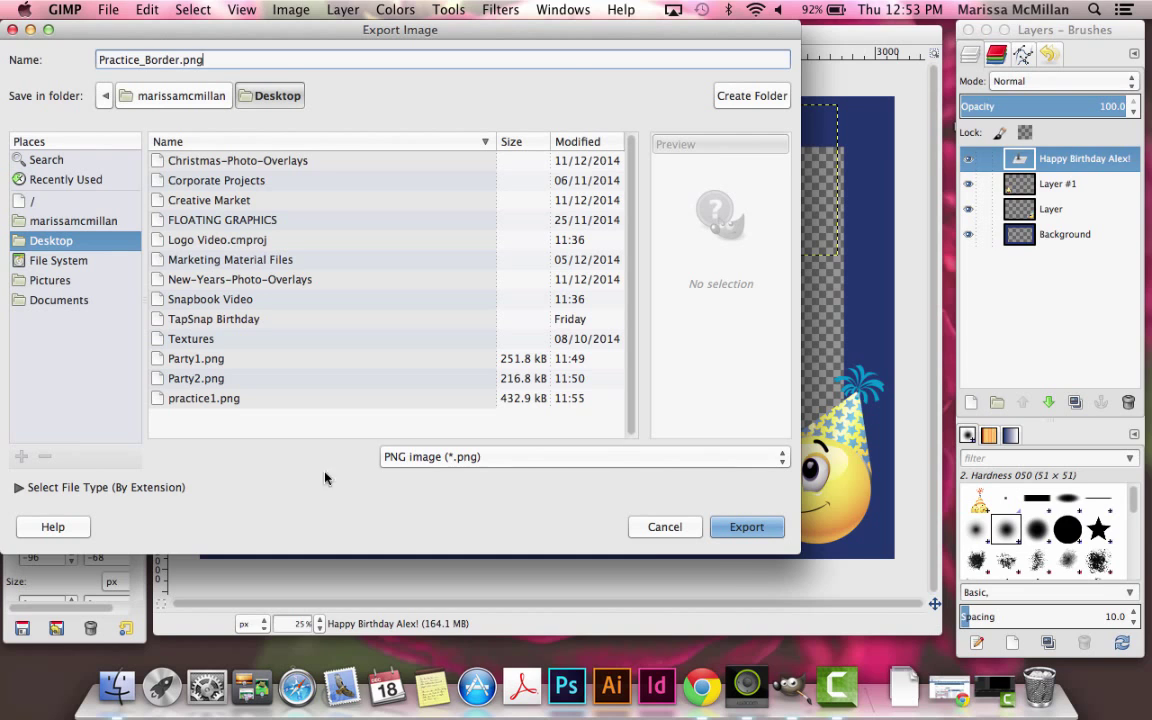
click(746, 527)
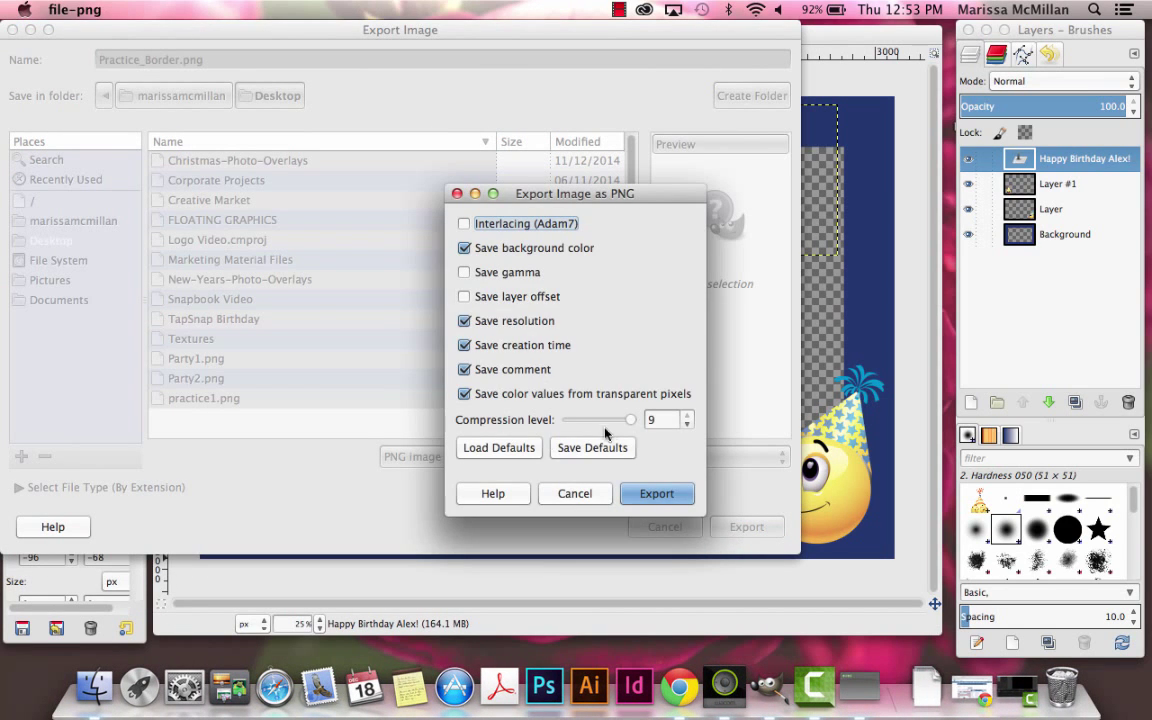
click(651, 496)
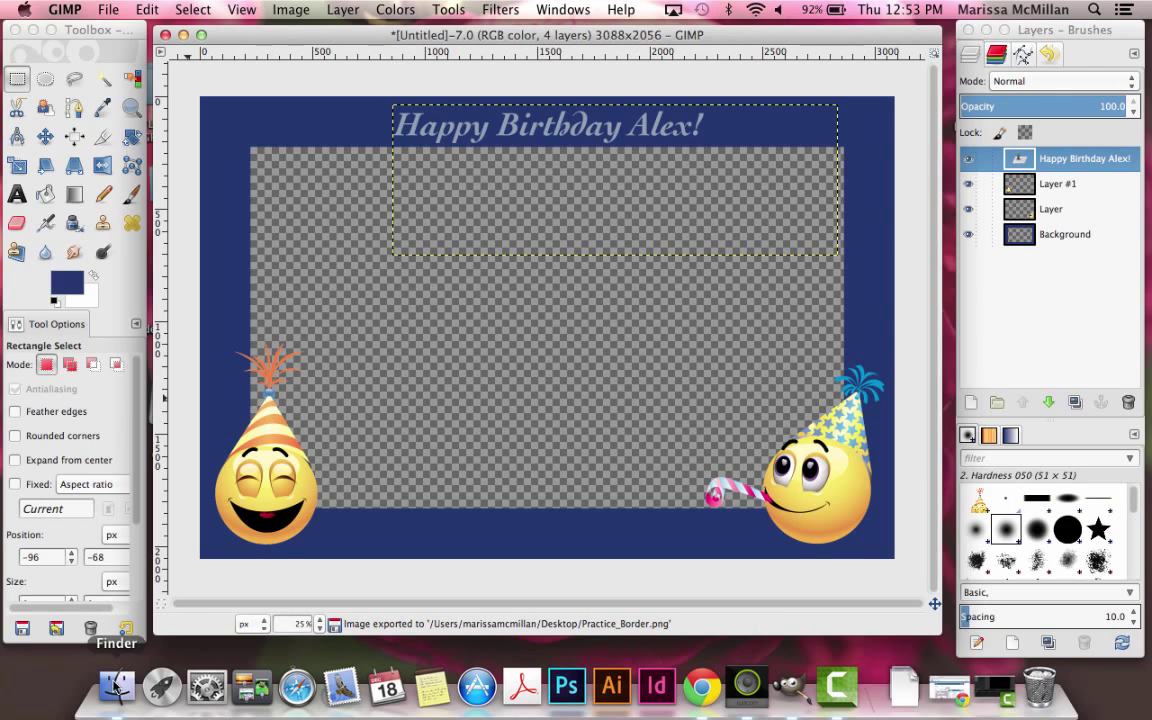
Step: Show the Desktop folder in Finder and select Practice_Border.png
click(116, 684)
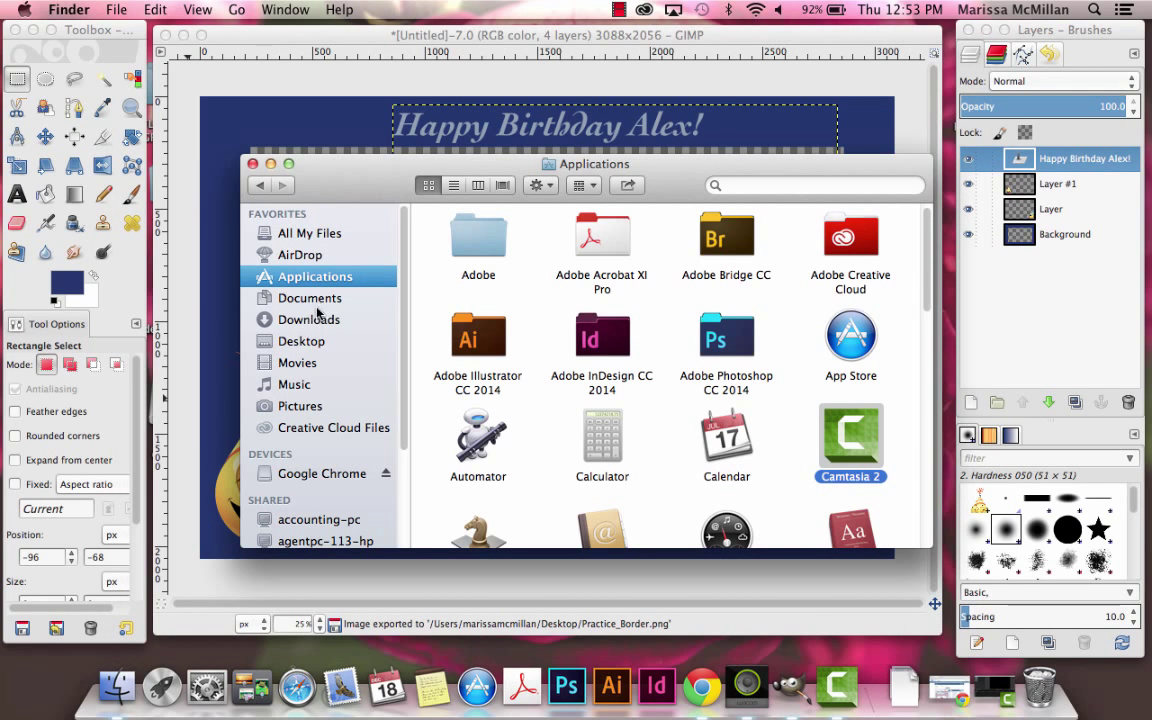
click(300, 342)
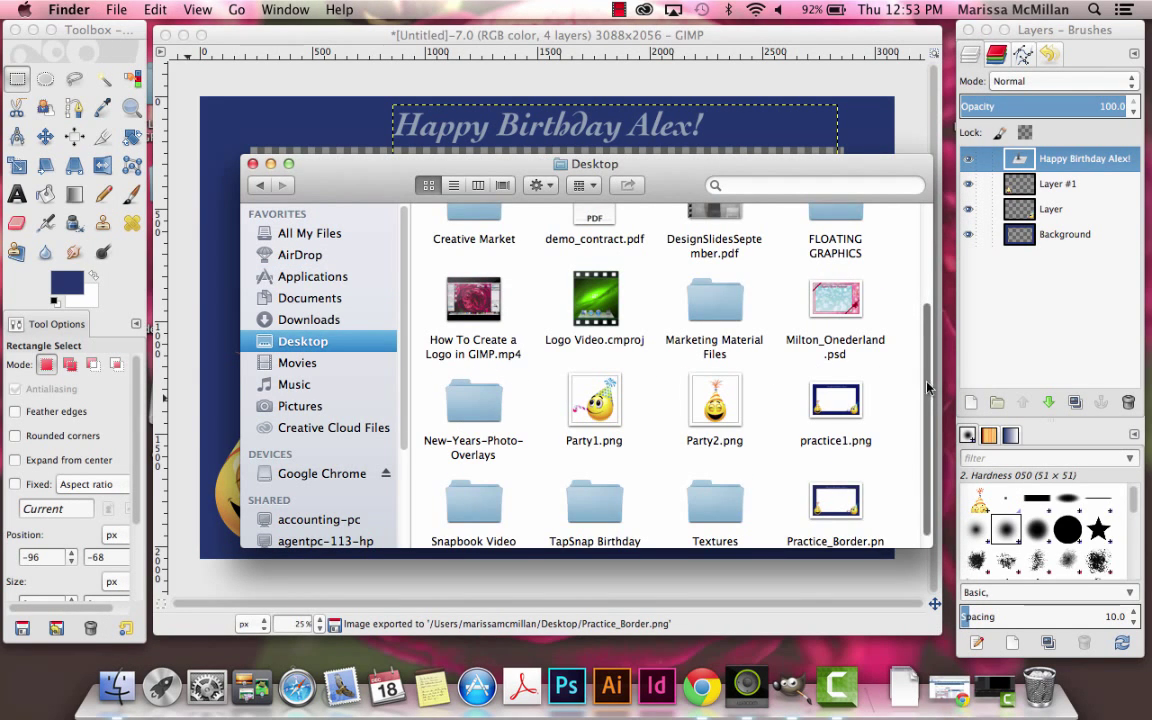
scroll(925, 435, down, 1)
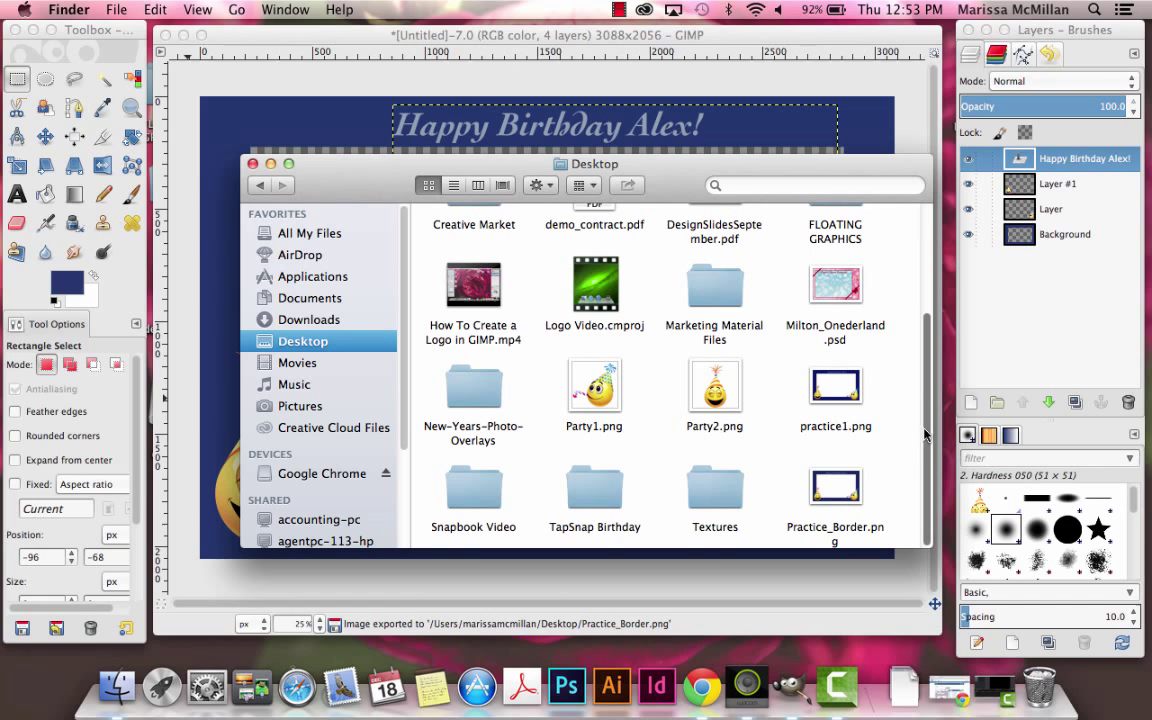
click(843, 493)
Step: Open Practice_Border.png in Preview to inspect it, then close Preview and the Finder window
double_click(843, 493)
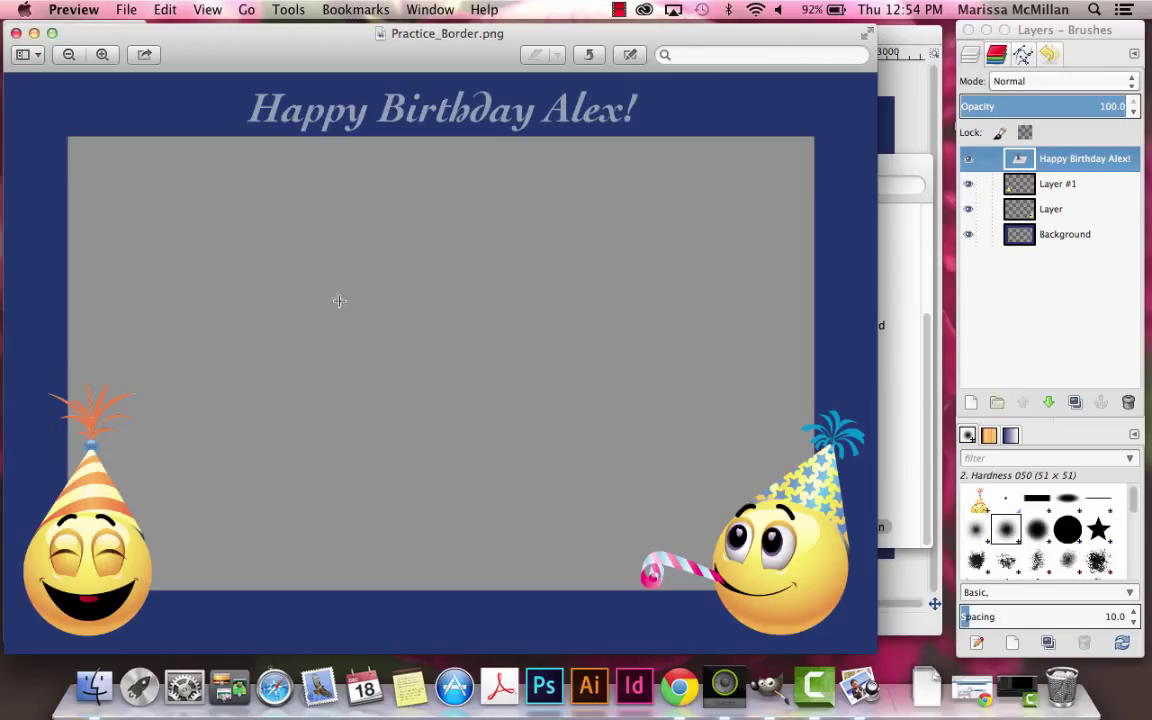
click(16, 38)
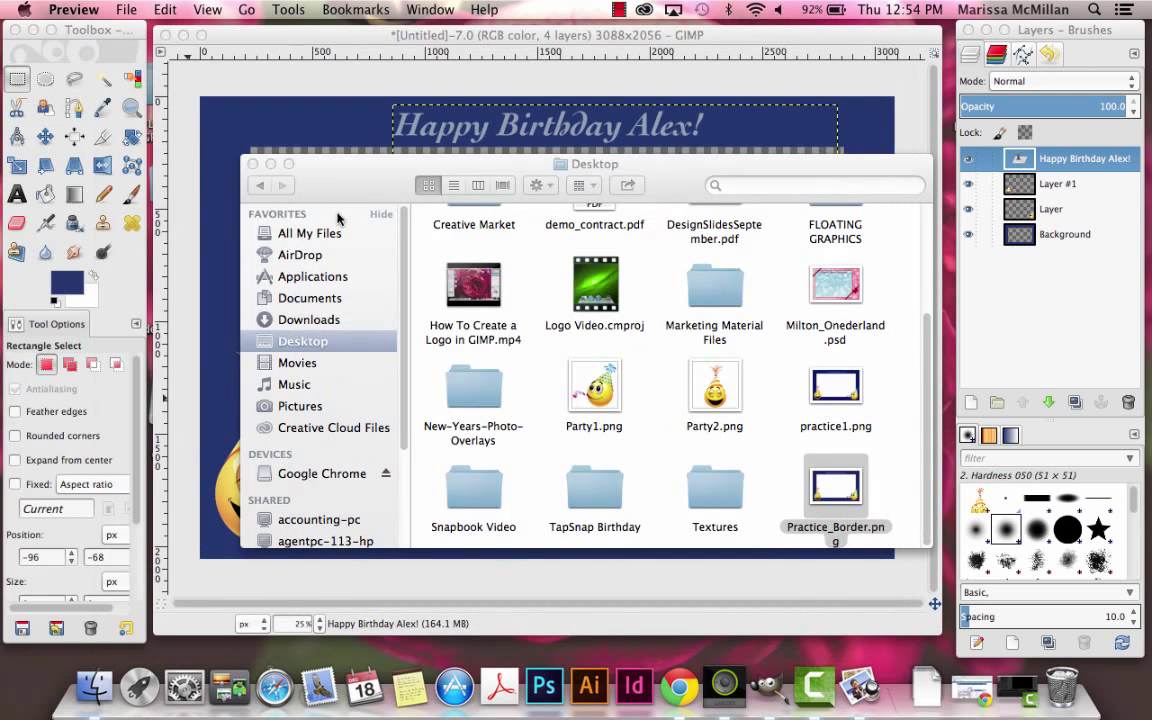
click(229, 150)
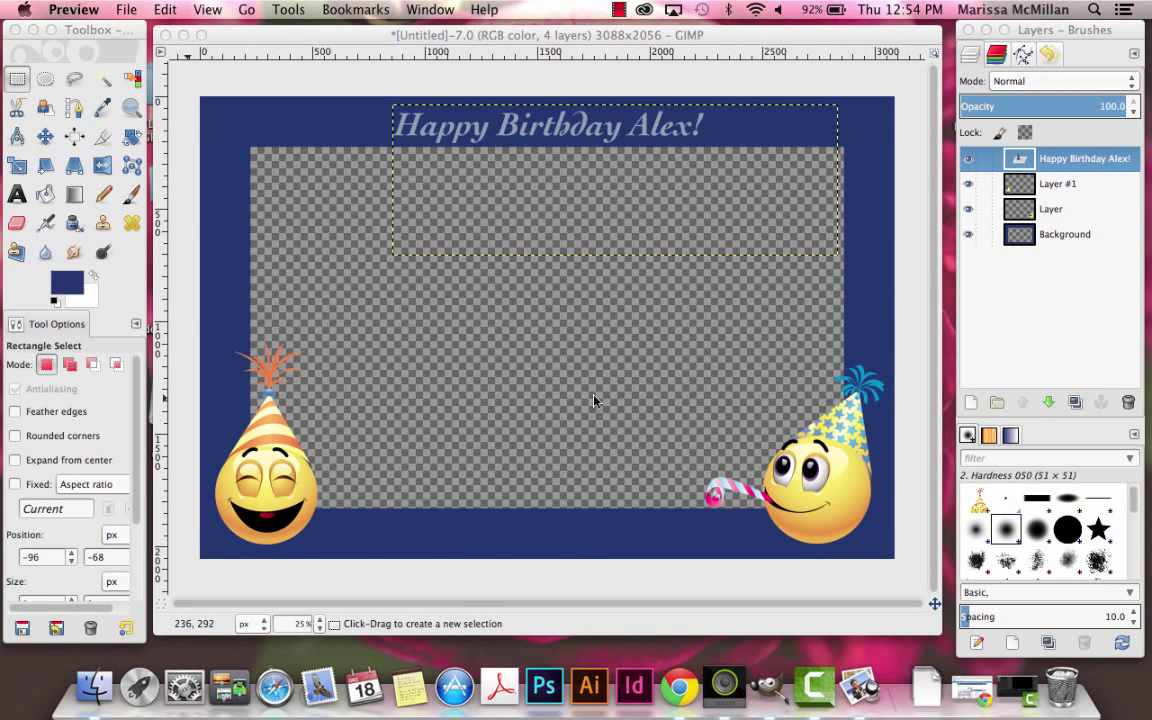